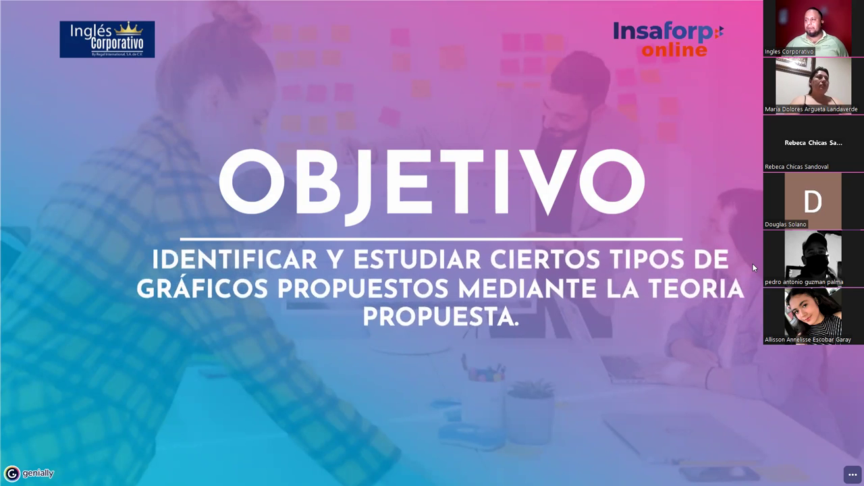
- Advance from the Objetivo slide to the '1. Gráficos de columnas y barras' slide
key("Right")
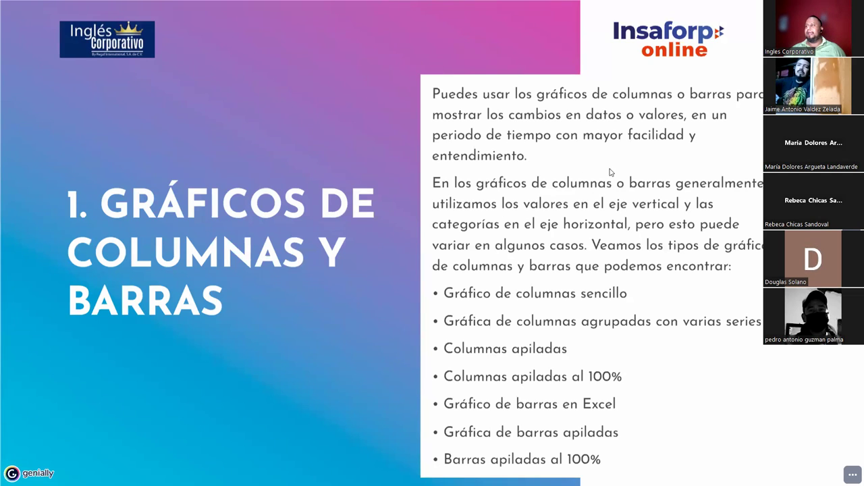
- Highlight the phrase 'mostrar los cambios en datos o valores'
left_click_drag(434, 120, 686, 118)
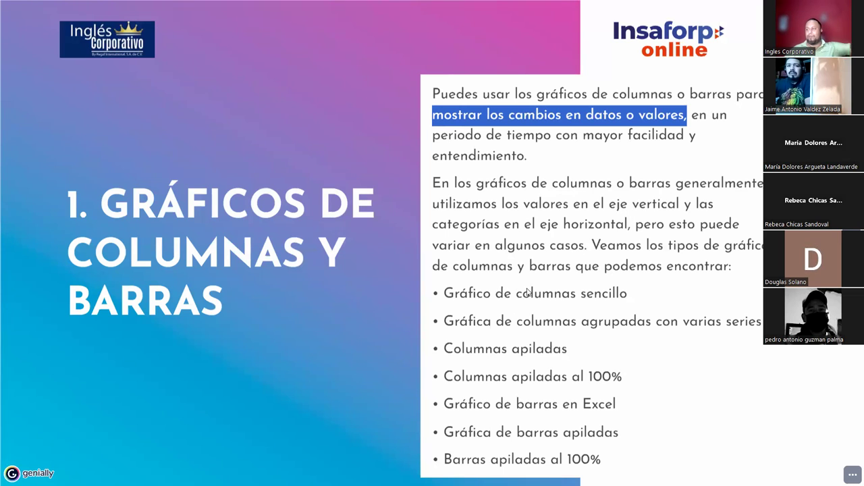
- Highlight each chart-type bullet in turn, from 'Gráfico de columnas sencillo' to 'Barras apiladas al 100%'
left_click_drag(444, 295, 637, 294)
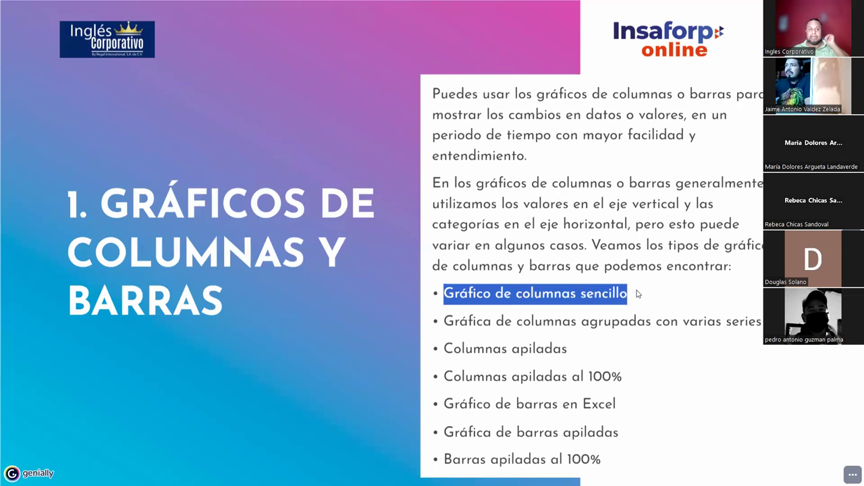
mouse_move(444, 324)
left_mouse_down()
mouse_move(597, 336)
mouse_move(761, 325)
left_mouse_up()
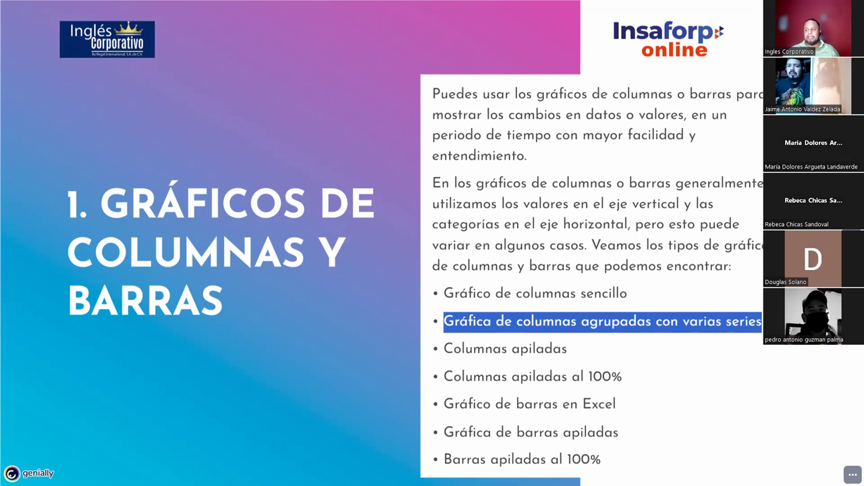
left_click_drag(446, 349, 569, 350)
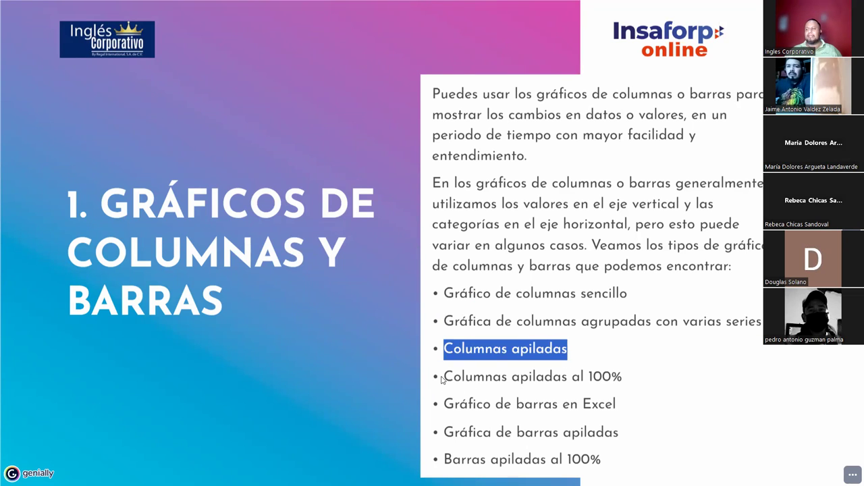
left_click_drag(444, 377, 645, 379)
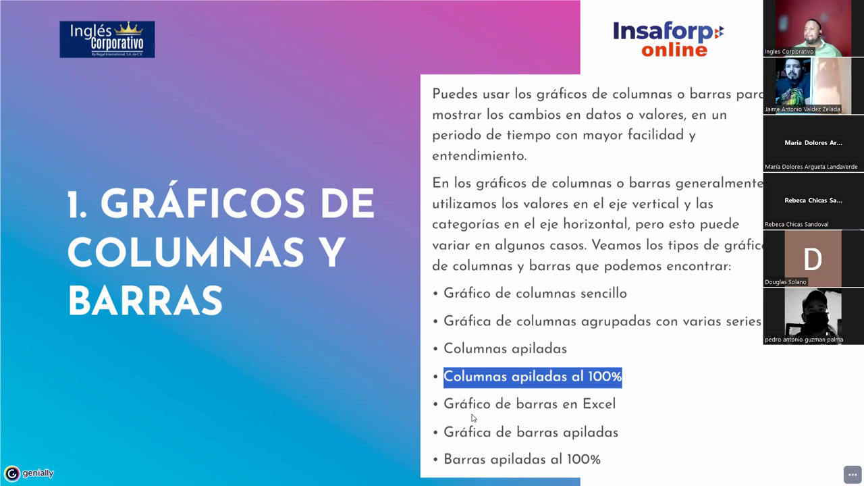
left_click_drag(445, 408, 628, 411)
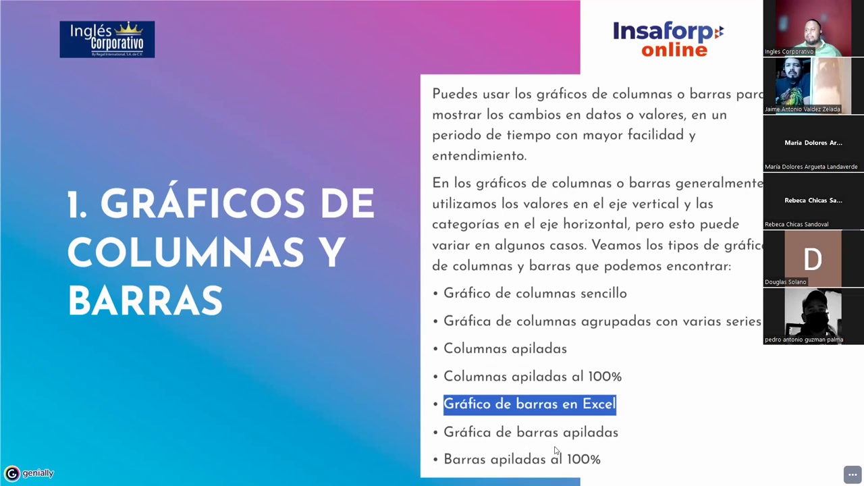
left_click_drag(446, 435, 625, 440)
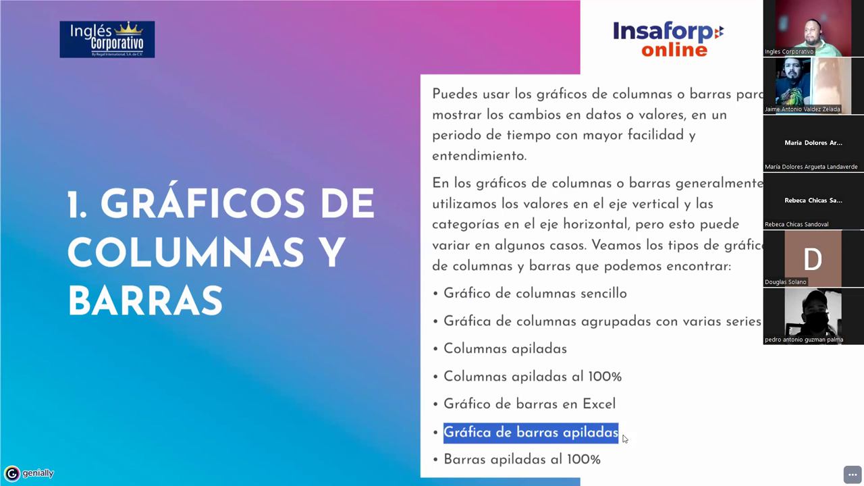
left_click(451, 465)
left_click_drag(494, 464, 609, 468)
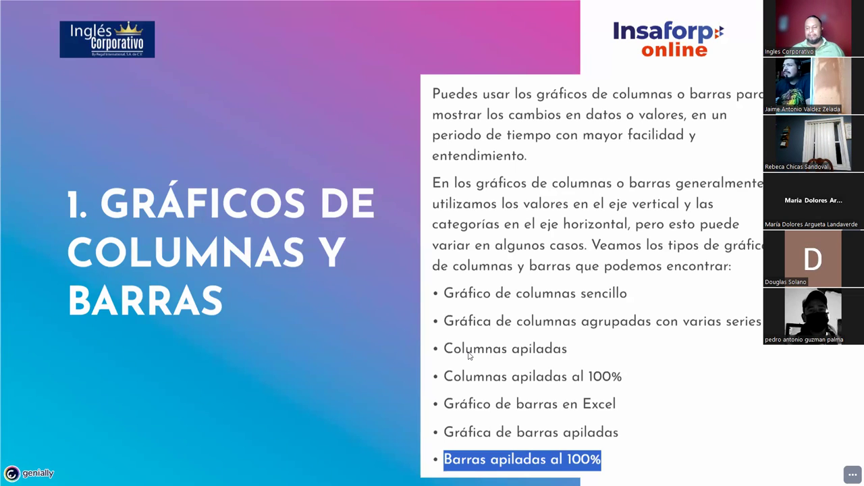
- Go to the '2. Gráfico circular (quesito)' slide and highlight the word 'porcentajes'
key("Right")
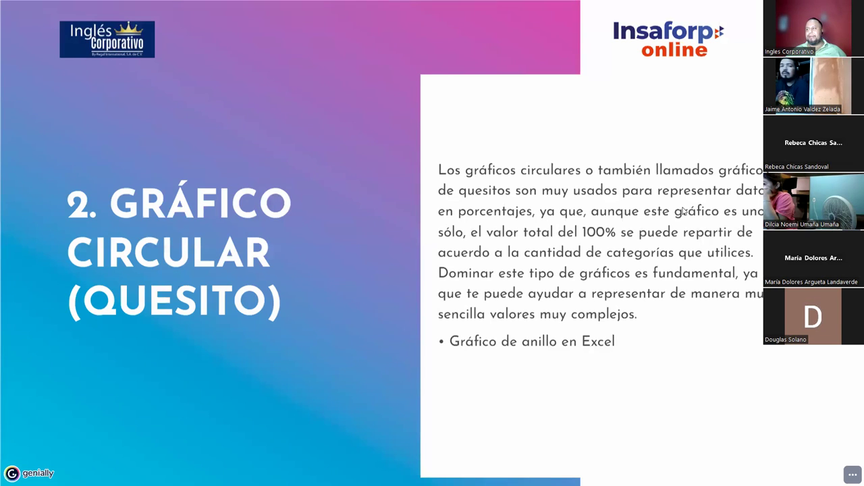
left_click_drag(459, 214, 535, 215)
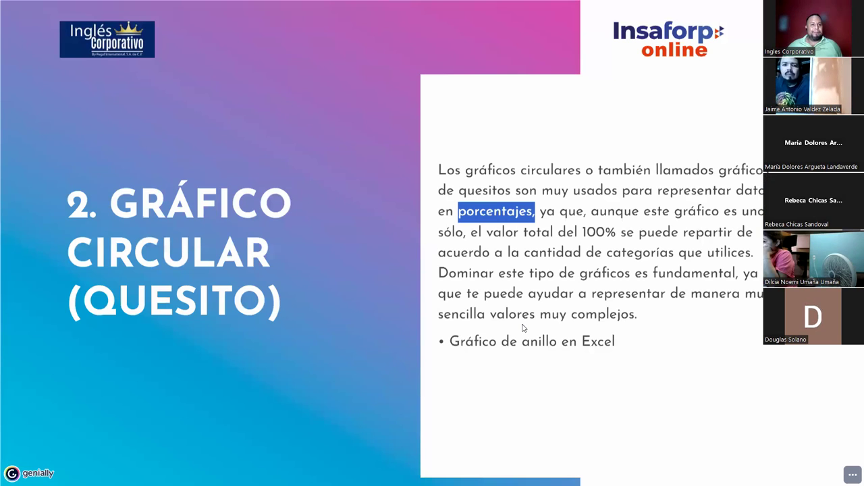
key("Left")
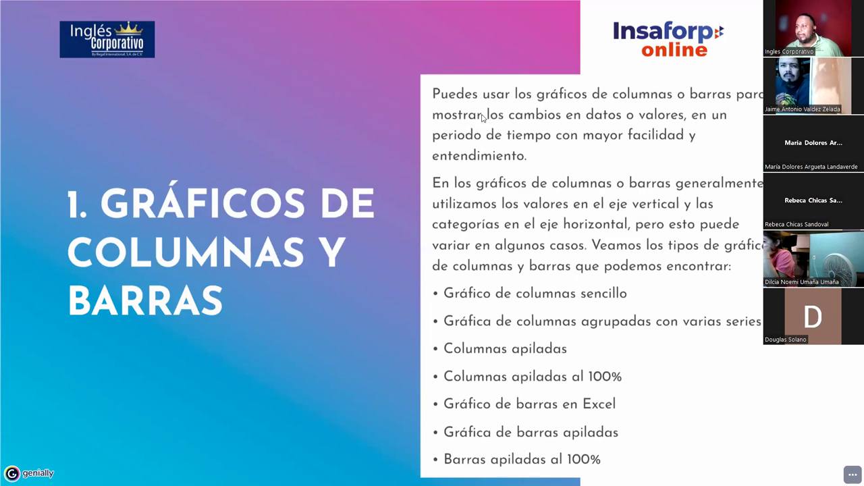
left_click_drag(509, 119, 625, 121)
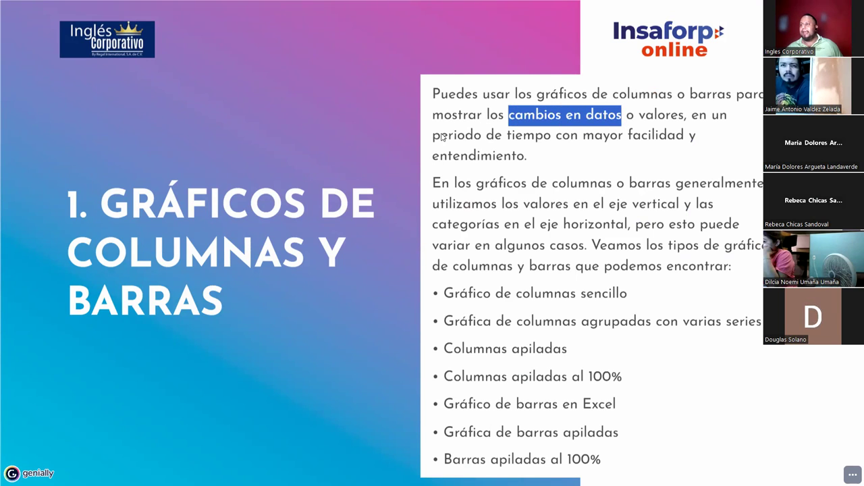
left_click_drag(433, 135, 538, 146)
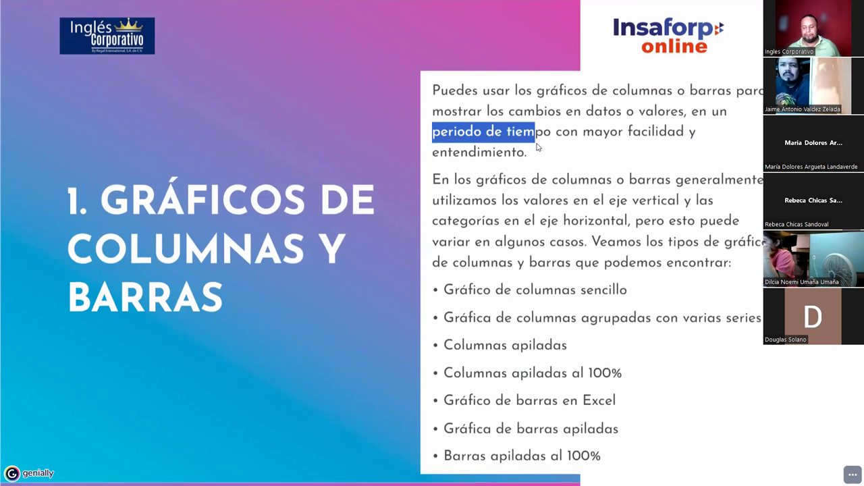
key("Right")
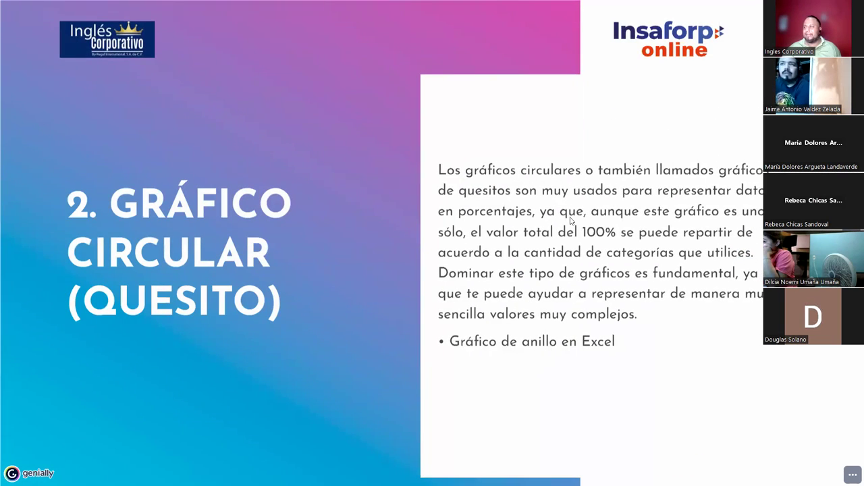
- Highlight 'porcentajes' again, then advance to the '3. Gráficos de áreas' slide
left_click_drag(459, 212, 535, 215)
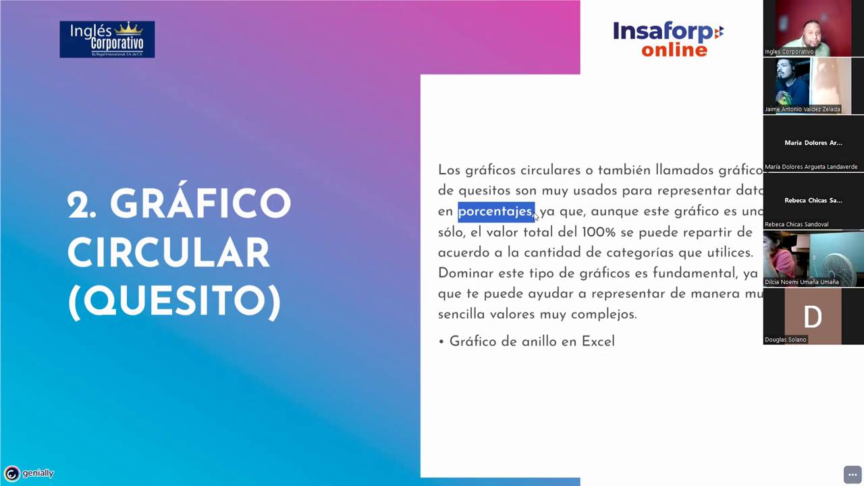
key("Right")
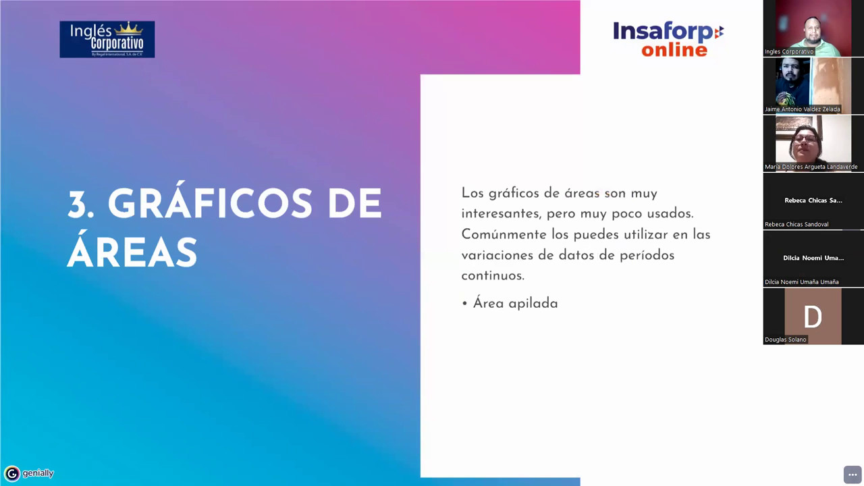
- Draw red axes, a peaked area line, a lower series, peak marks and a level line under 'Área apilada'
mouse_move(464, 327)
left_mouse_down()
mouse_move(468, 449)
mouse_move(653, 443)
left_mouse_up()
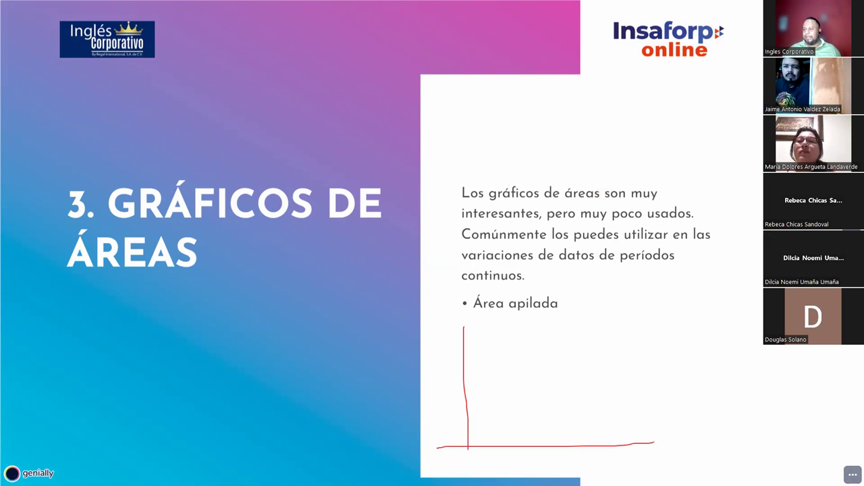
mouse_move(468, 445)
left_mouse_down()
mouse_move(508, 403)
mouse_move(520, 425)
mouse_move(529, 378)
mouse_move(559, 421)
mouse_move(575, 360)
mouse_move(597, 420)
mouse_move(606, 391)
mouse_move(634, 390)
mouse_move(656, 443)
left_mouse_up()
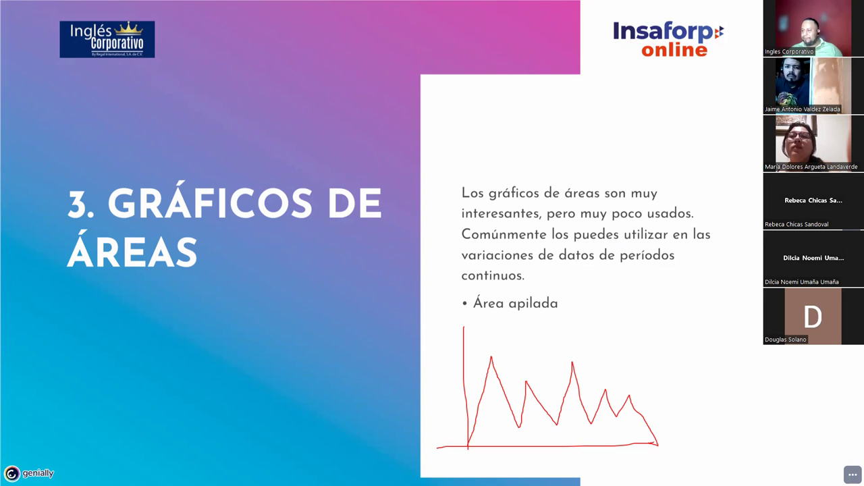
mouse_move(470, 454)
left_mouse_down()
mouse_move(503, 464)
mouse_move(521, 452)
mouse_move(558, 464)
mouse_move(561, 448)
mouse_move(581, 468)
mouse_move(593, 451)
left_mouse_up()
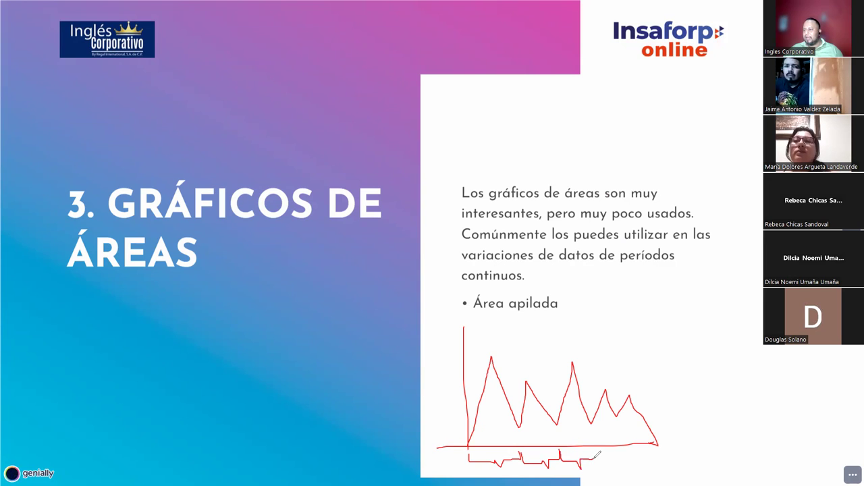
left_click_drag(493, 343, 501, 329)
left_click_drag(531, 364, 540, 341)
left_click_drag(465, 392, 527, 391)
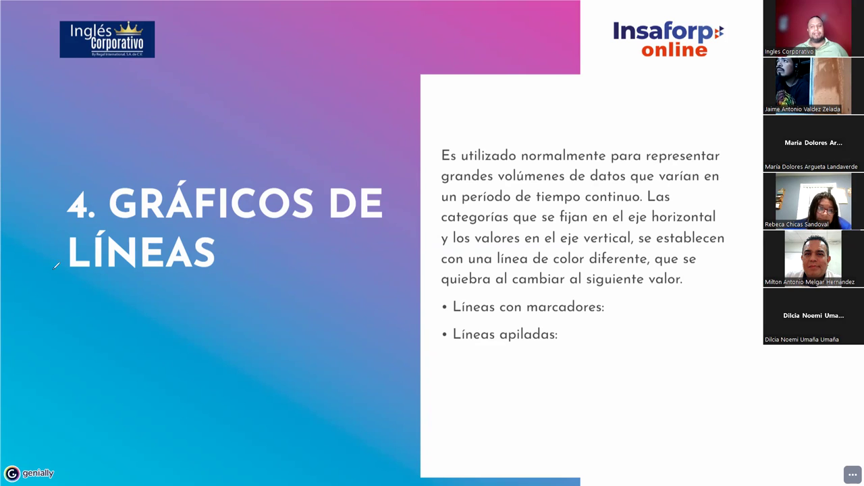
- Sketch red axes under 'Líneas apiladas' with a rising curve and three marked points
left_click_drag(170, 304, 180, 445)
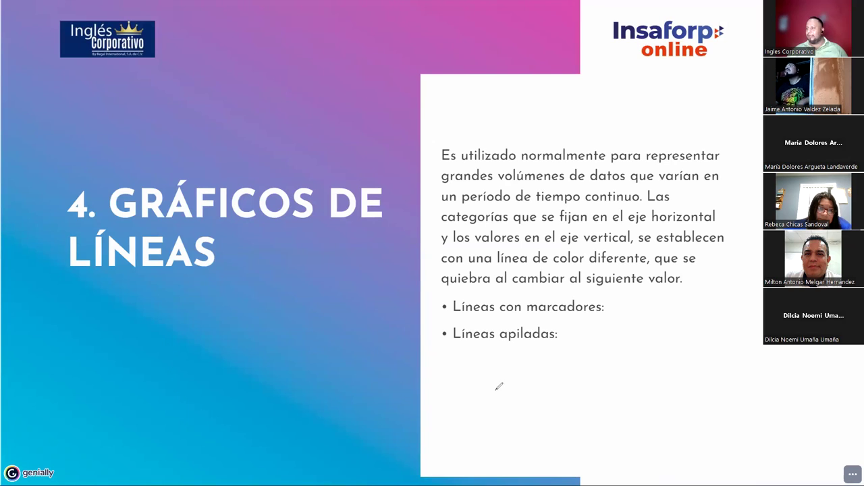
mouse_move(469, 349)
left_mouse_down()
mouse_move(466, 461)
mouse_move(624, 460)
left_mouse_up()
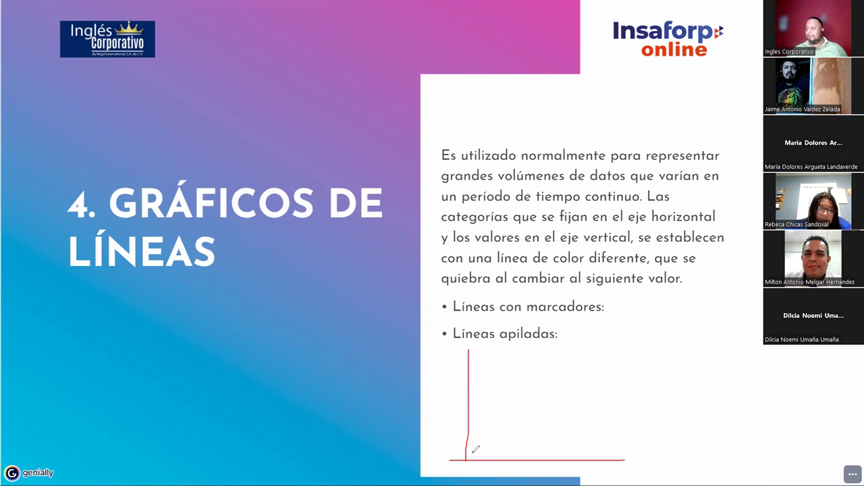
left_click_drag(468, 459, 608, 345)
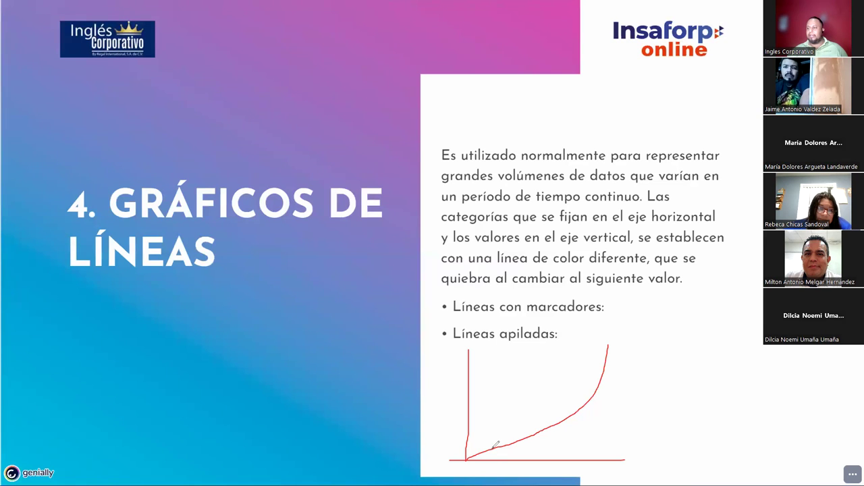
left_click(535, 433)
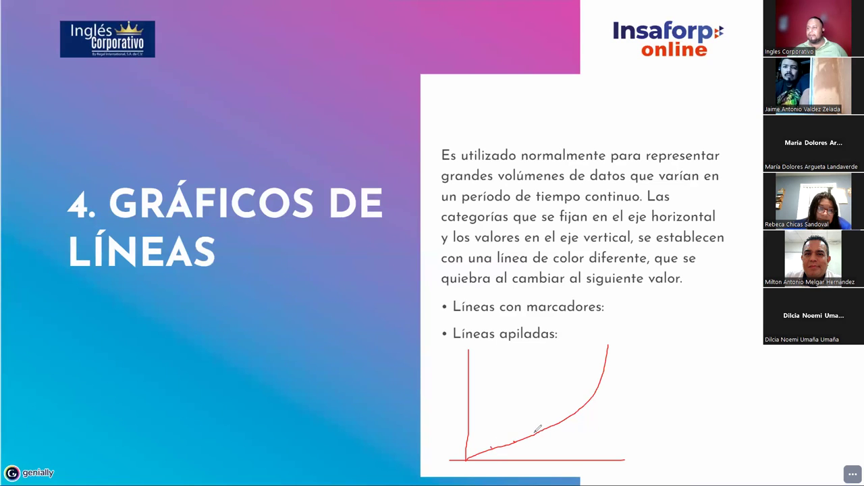
left_click(591, 397)
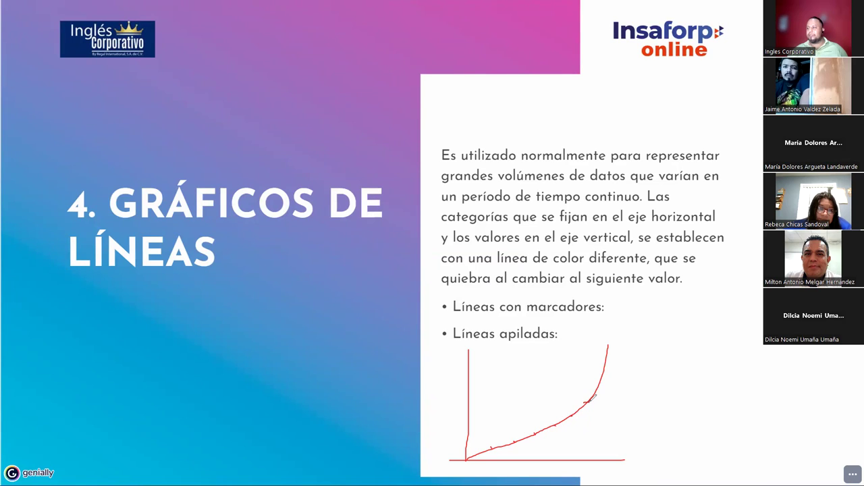
left_click(603, 370)
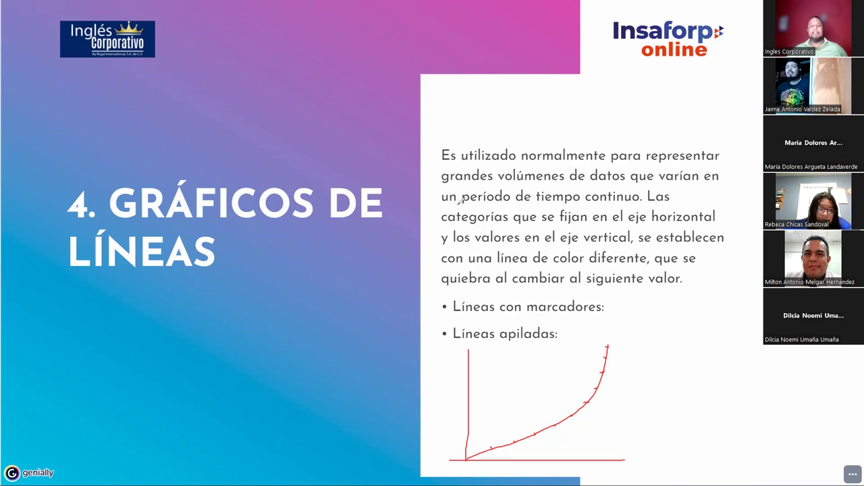
- Underline 'de tiempo' and 'horizontal', and add a second ticked line above the curve
left_click_drag(521, 203, 579, 202)
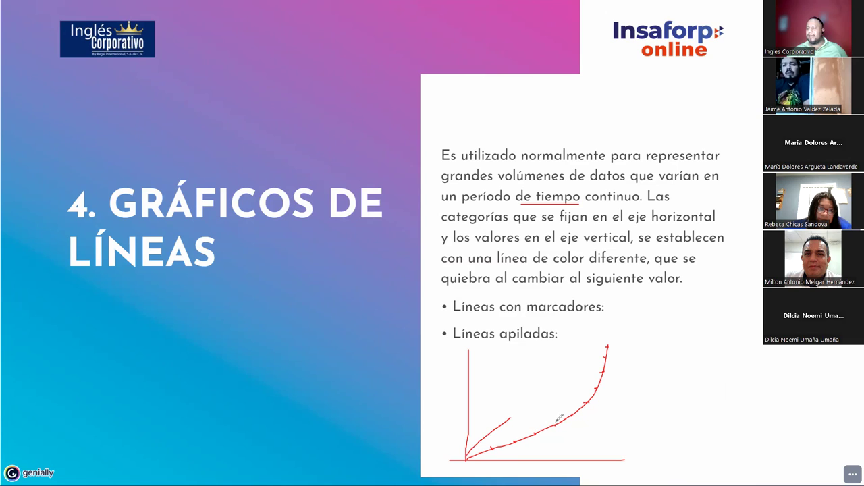
left_click_drag(526, 409, 540, 399)
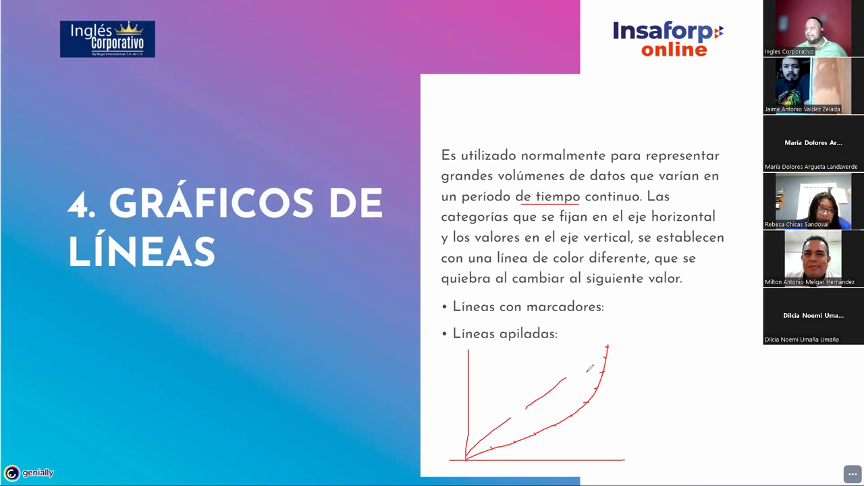
left_click_drag(583, 369, 617, 350)
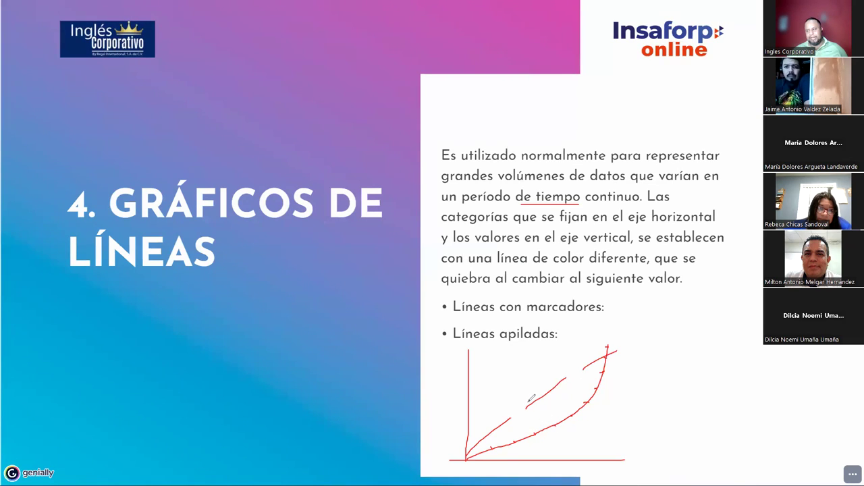
left_click_drag(528, 401, 511, 423)
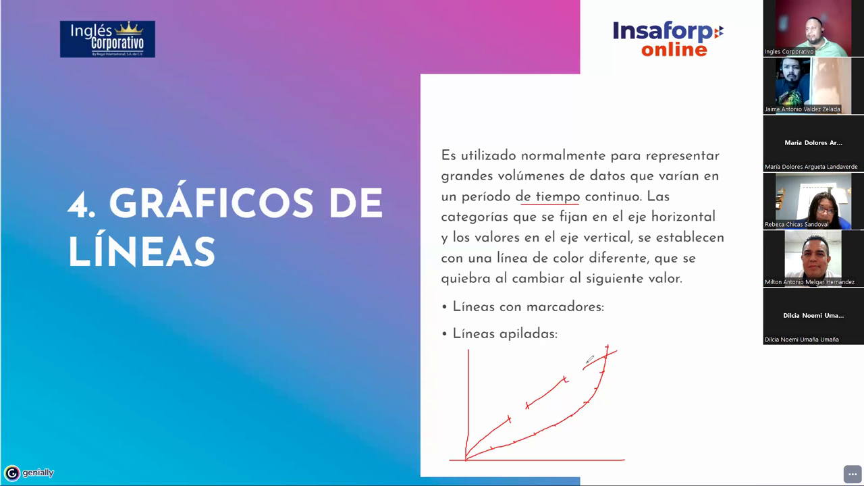
left_click_drag(583, 366, 583, 373)
left_click_drag(616, 348, 616, 357)
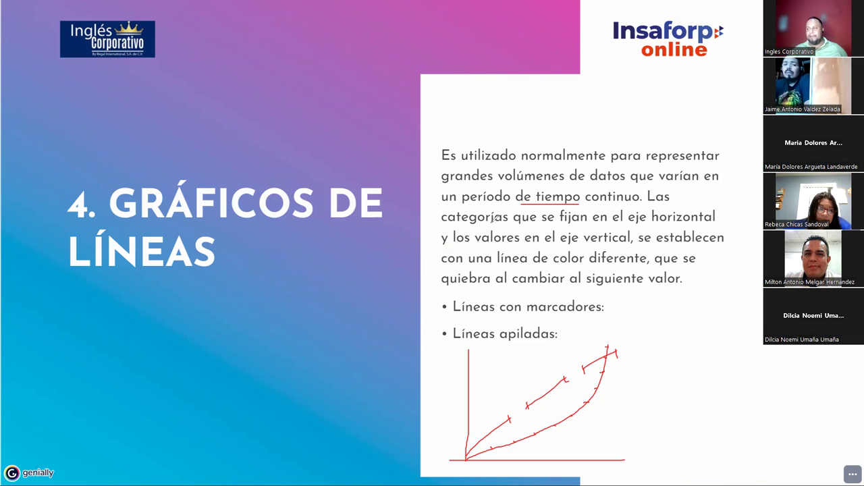
left_click_drag(653, 226, 722, 225)
mouse_move(464, 466)
left_mouse_down()
mouse_move(614, 457)
mouse_move(628, 470)
left_mouse_up()
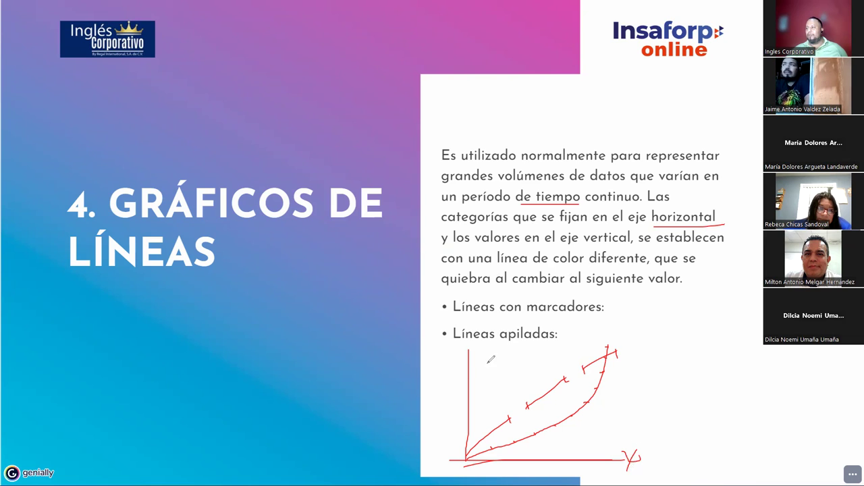
- Label the sketch's vertical axis and write 'ven' beside a vertical line with x and y marks
left_click_drag(447, 363, 465, 392)
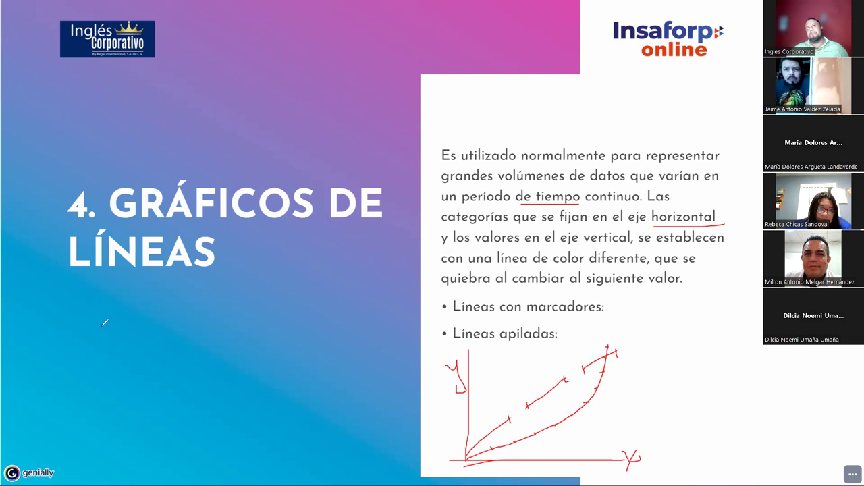
left_click_drag(110, 311, 166, 325)
left_click_drag(181, 291, 207, 427)
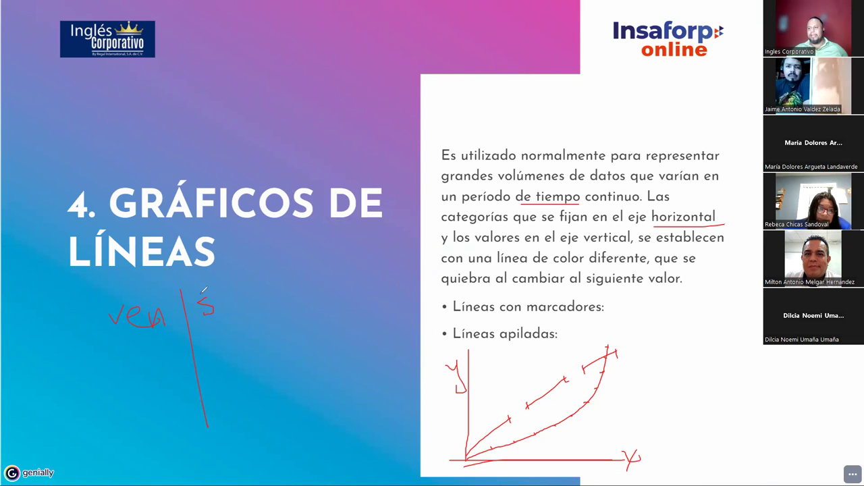
left_click_drag(125, 292, 133, 298)
left_click_drag(189, 279, 197, 274)
- Add red dashes by the y label and after 'Líneas apiladas' and 'Líneas con marcadores'
left_click_drag(446, 406, 455, 402)
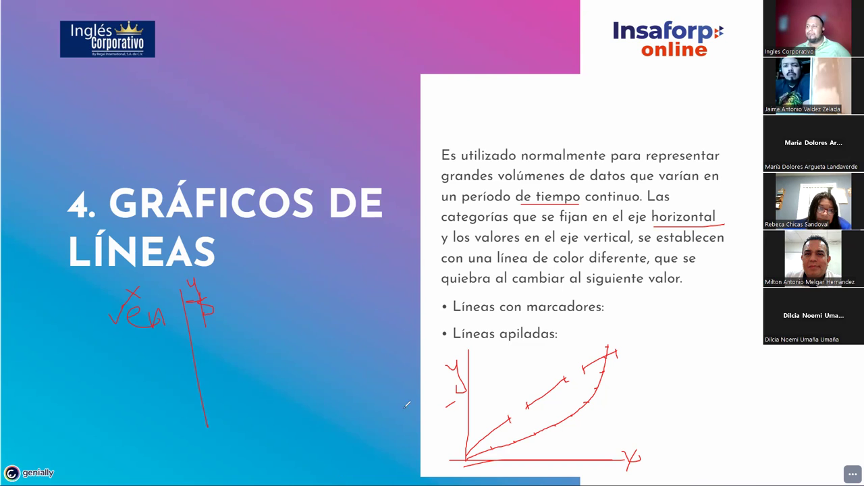
left_click_drag(563, 335, 580, 334)
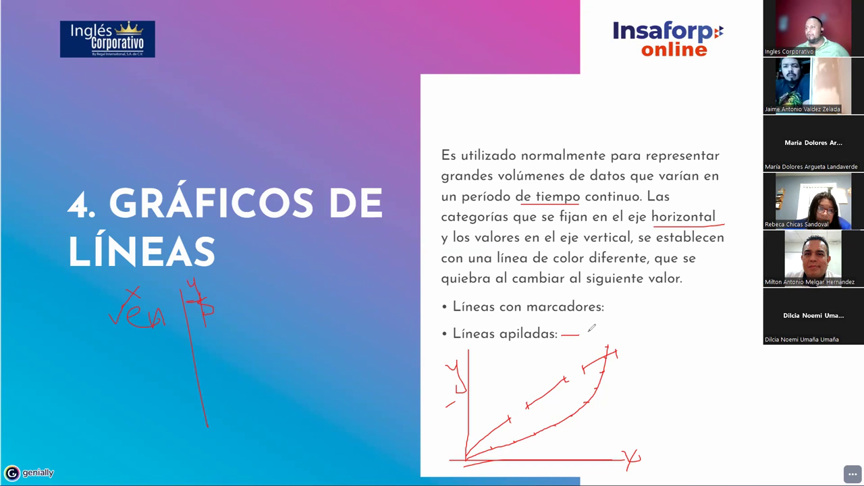
left_click_drag(611, 308, 627, 307)
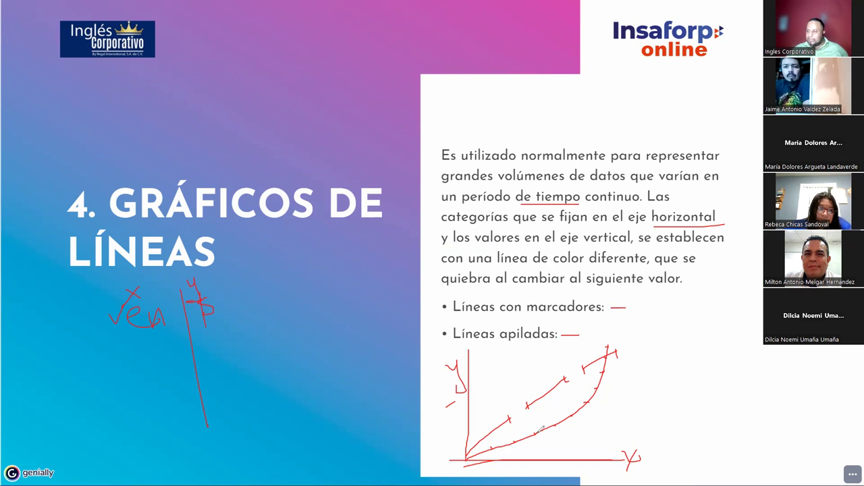
left_click_drag(533, 431, 535, 434)
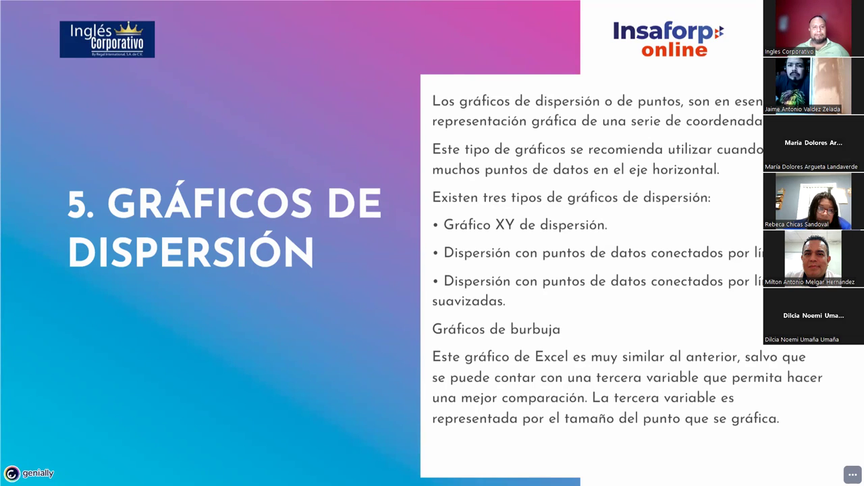
- Draw red vertical and horizontal axes with a tick on the horizontal axis
left_click_drag(135, 303, 140, 447)
left_click_drag(75, 449, 270, 454)
left_click_drag(323, 450, 313, 455)
left_click_drag(162, 449, 163, 456)
- Plot five scattered points and trace a rising line through them from the axes' corner
left_click(160, 428)
left_click(187, 383)
left_click_drag(226, 367, 229, 363)
left_click(266, 326)
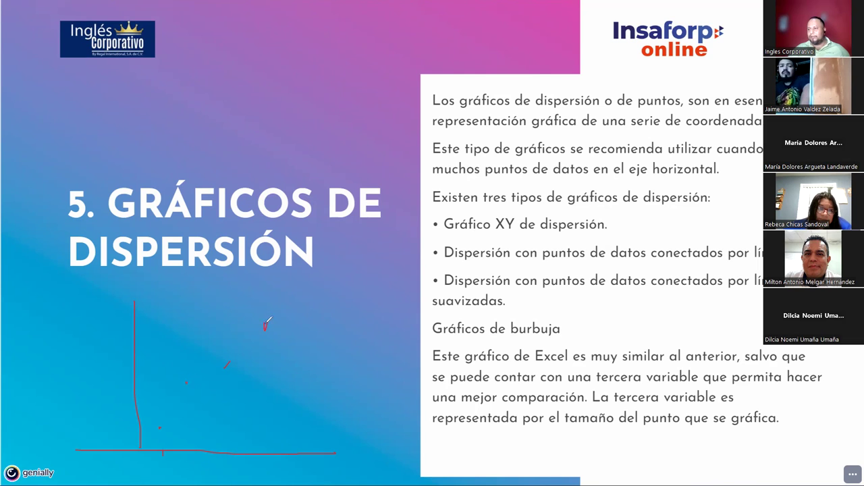
left_click(301, 324)
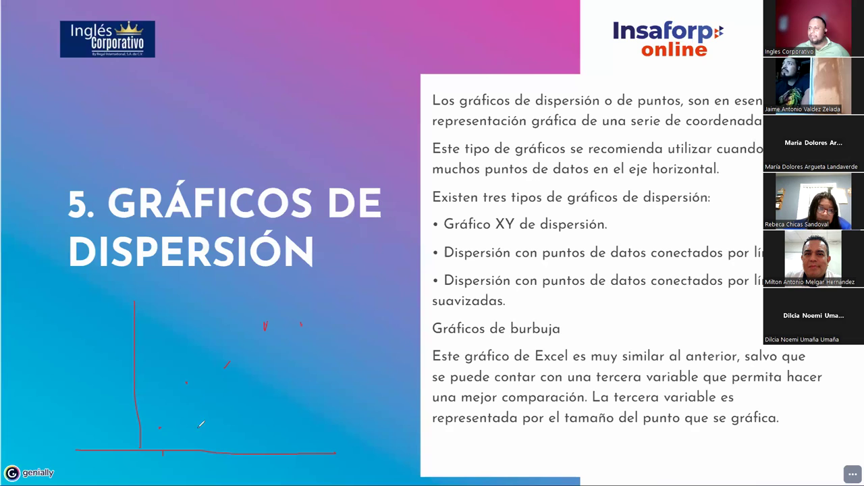
left_click_drag(140, 448, 163, 418)
mouse_move(187, 380)
left_mouse_down()
mouse_move(225, 364)
mouse_move(256, 330)
mouse_move(337, 307)
left_mouse_up()
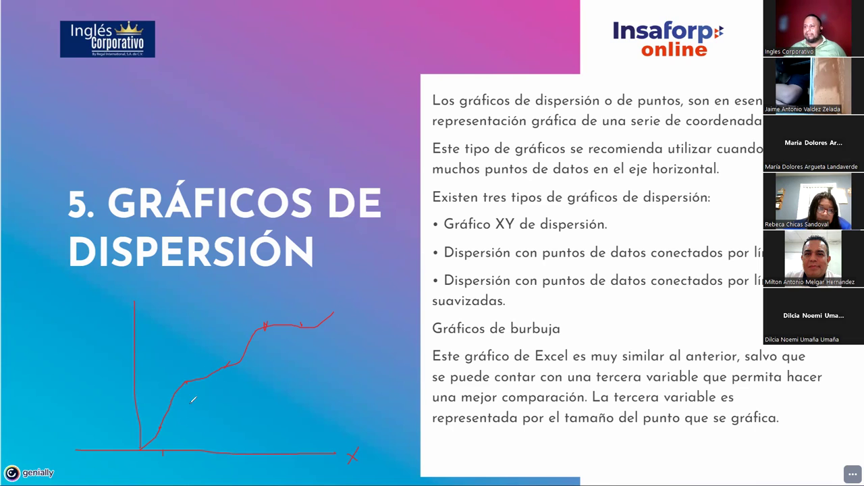
- Underline 'DISPERSIÓN' and 'Gráficos de burbuja', circle three curve points and loop them together
left_click_drag(59, 280, 393, 268)
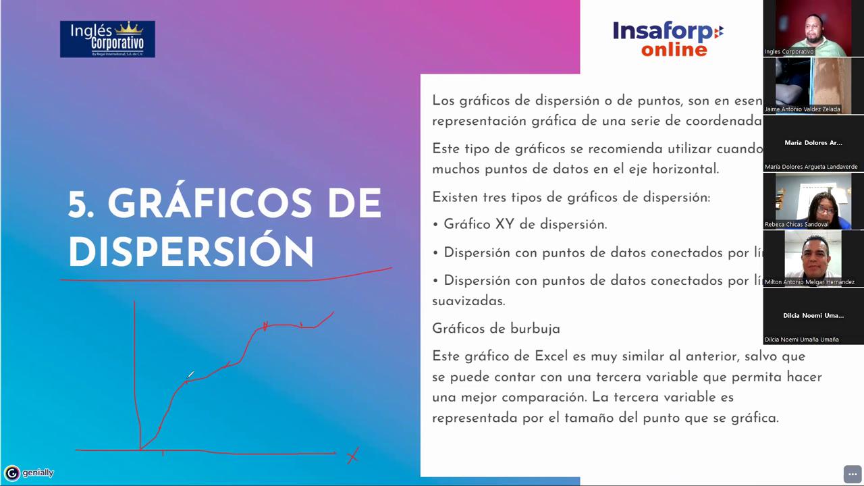
left_click_drag(183, 381, 182, 378)
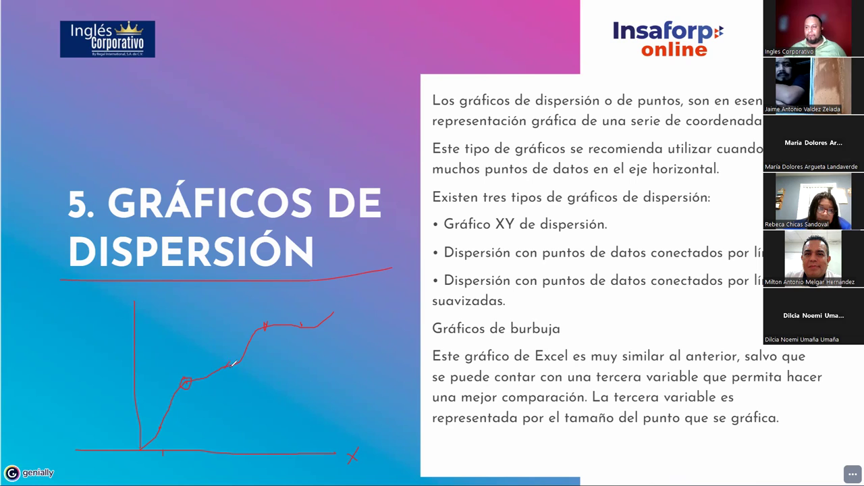
left_click_drag(229, 360, 231, 360)
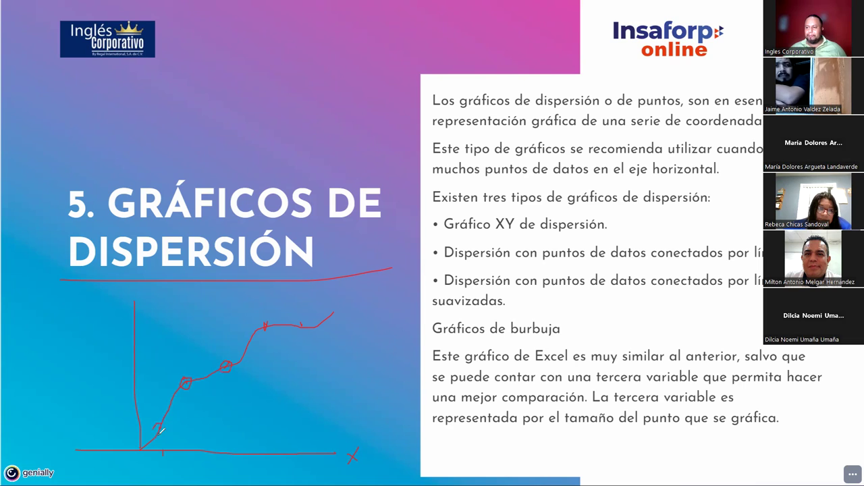
left_click_drag(162, 424, 160, 424)
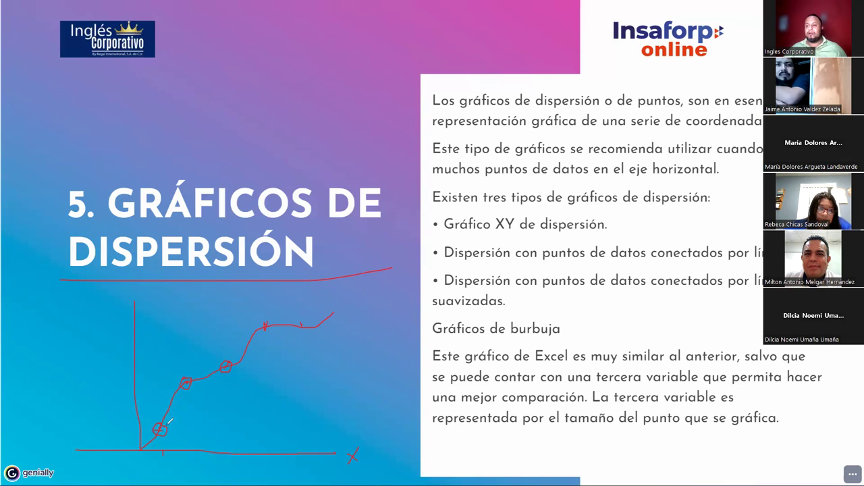
left_click_drag(164, 386, 152, 415)
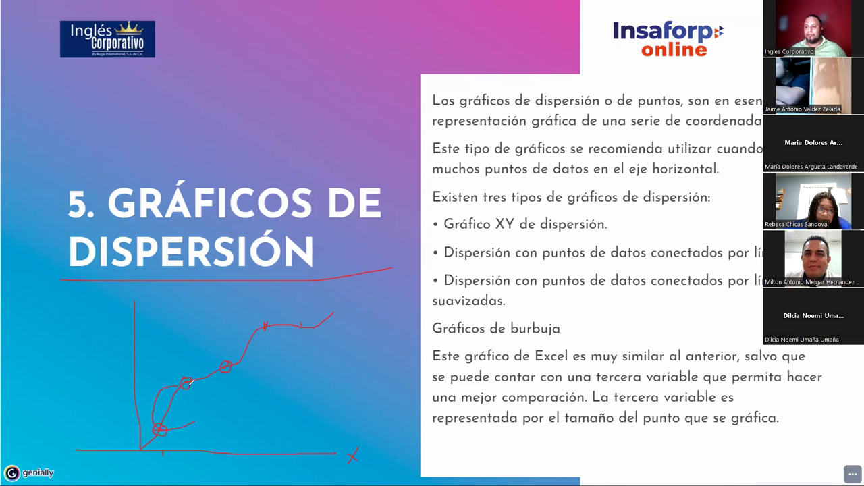
left_click_drag(191, 382, 160, 384)
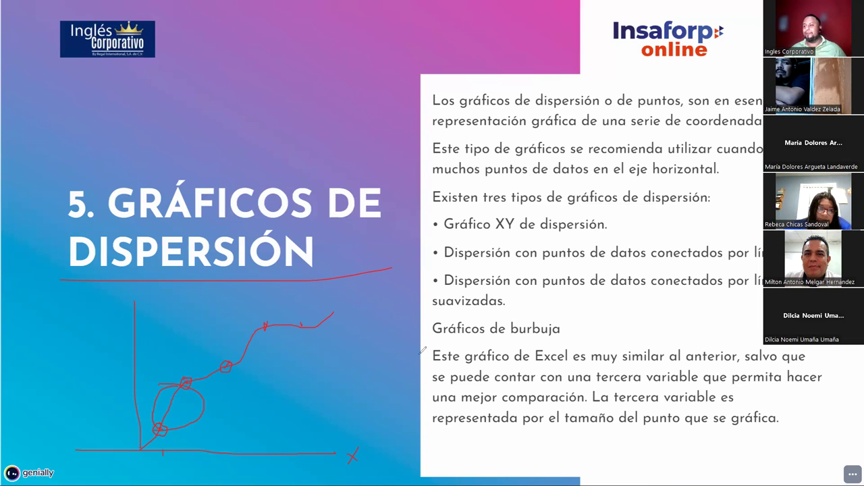
left_click_drag(432, 334, 579, 332)
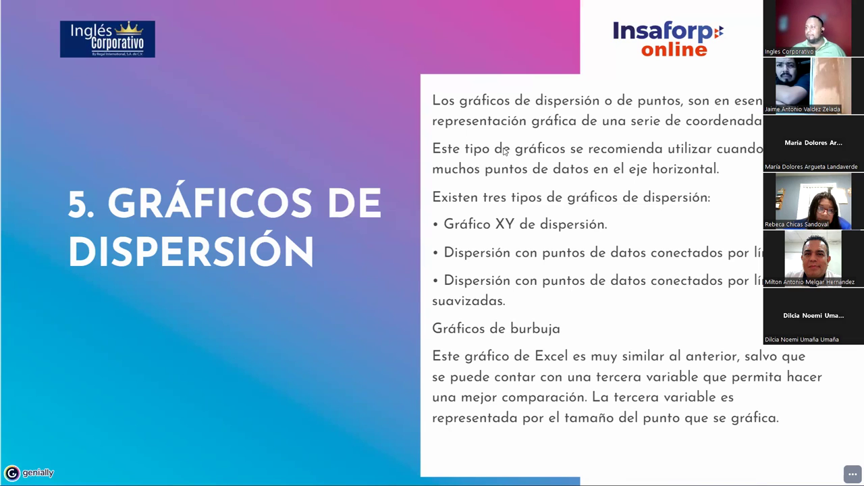
- Advance the presentation to slide 6, 'Gráfico combinado'
key("Right")
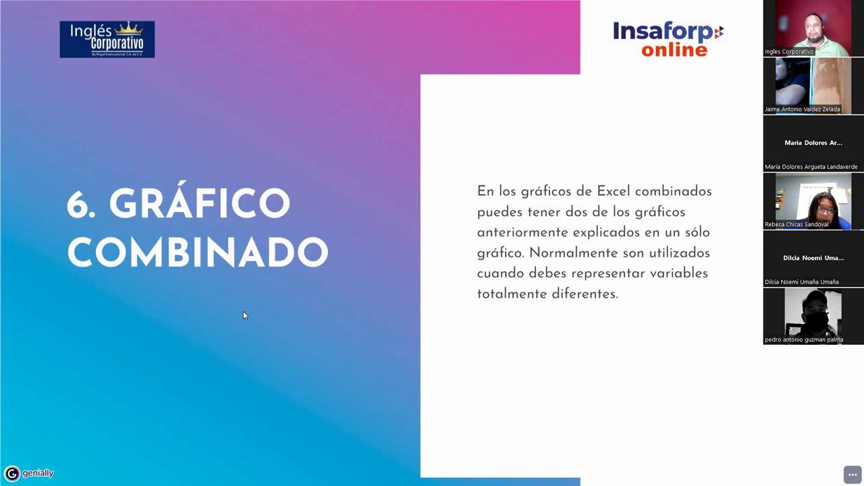
- Move past the combined chart slide to slide 7, 'Gráfico de araña'
key("Right")
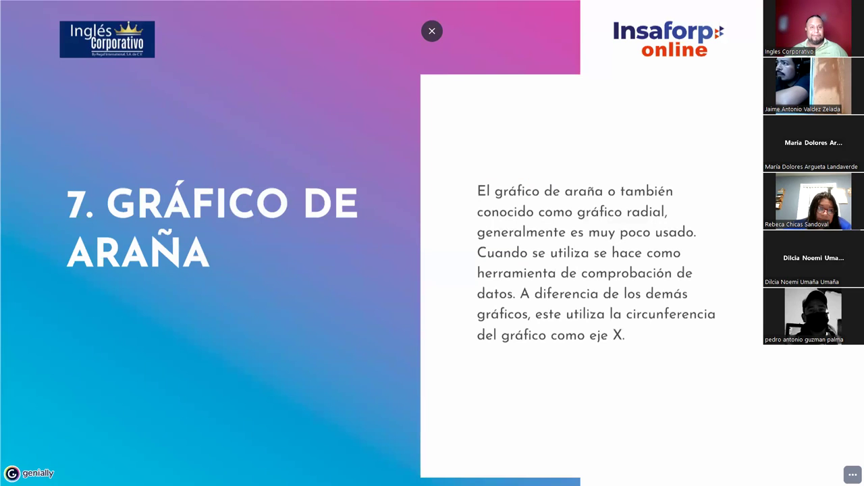
- Draw a red three-spoke spider chart with nested triangles in the slide's lower left
mouse_move(365, 244)
left_mouse_down()
mouse_move(386, 355)
mouse_move(497, 423)
left_mouse_up()
left_click_drag(385, 355, 298, 438)
left_click_drag(310, 409, 479, 385)
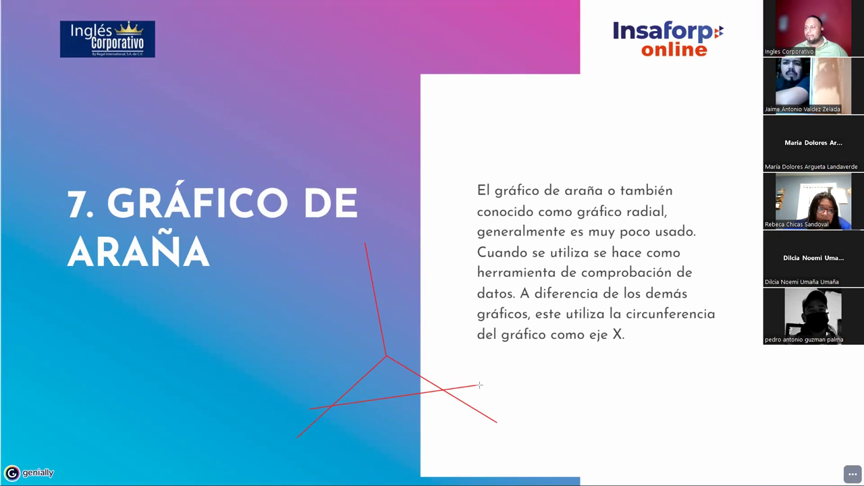
left_click_drag(330, 399, 433, 381)
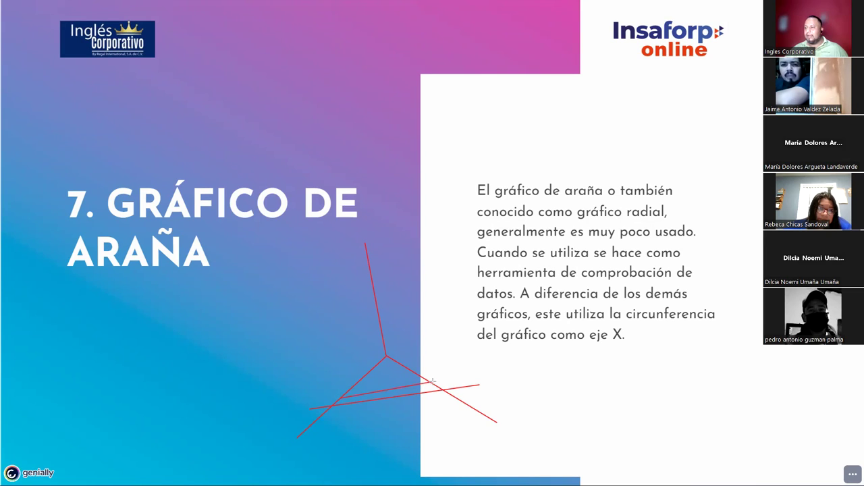
left_click_drag(356, 382, 416, 372)
mouse_move(355, 382)
left_mouse_down()
mouse_move(379, 322)
mouse_move(417, 372)
left_mouse_up()
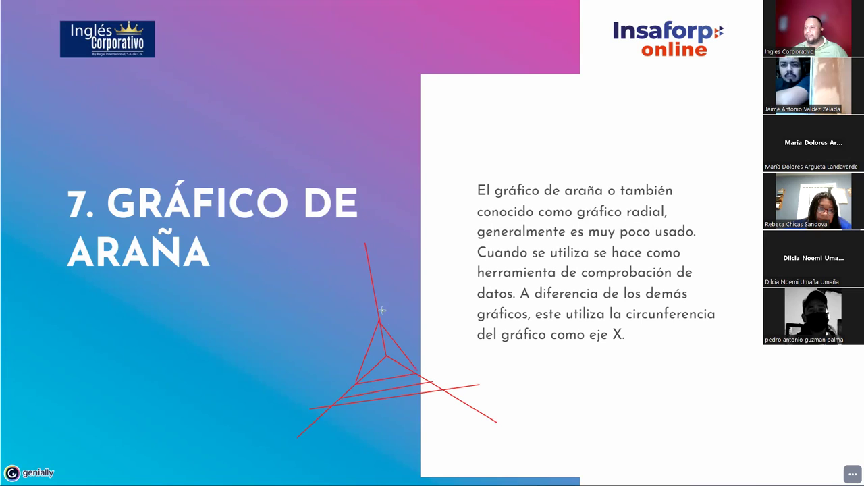
mouse_move(341, 397)
left_mouse_down()
mouse_move(379, 320)
mouse_move(435, 382)
left_mouse_up()
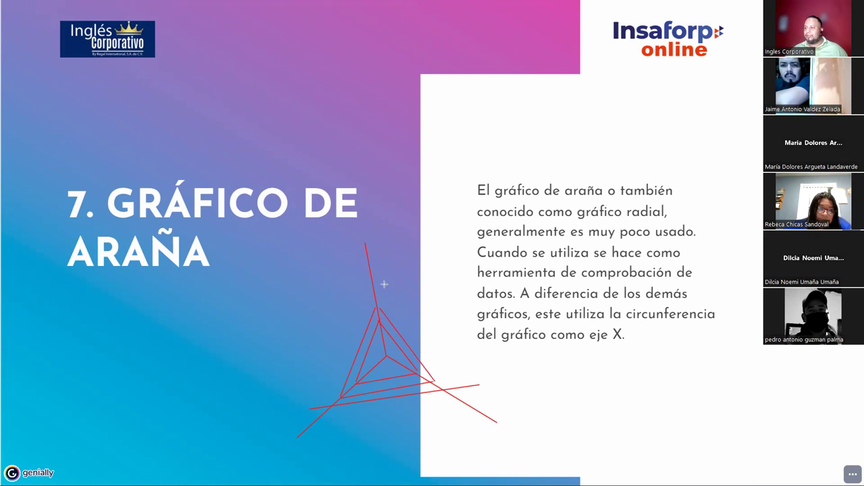
left_click_drag(372, 290, 325, 407)
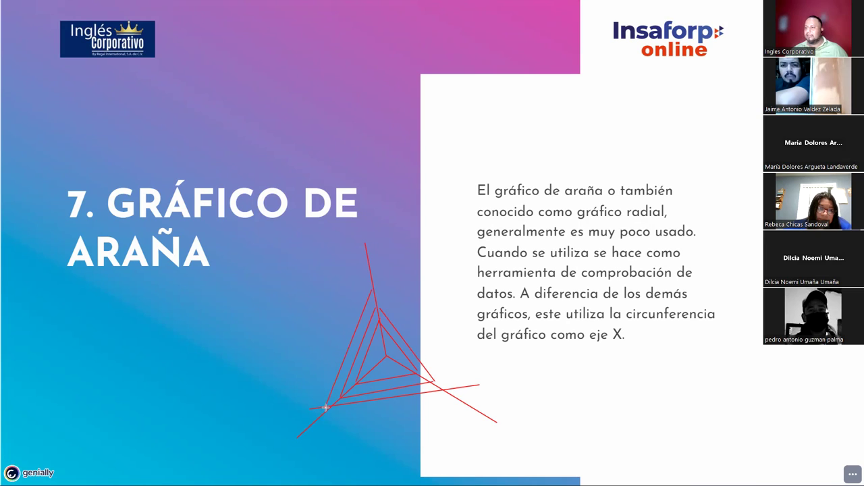
left_click_drag(374, 290, 450, 391)
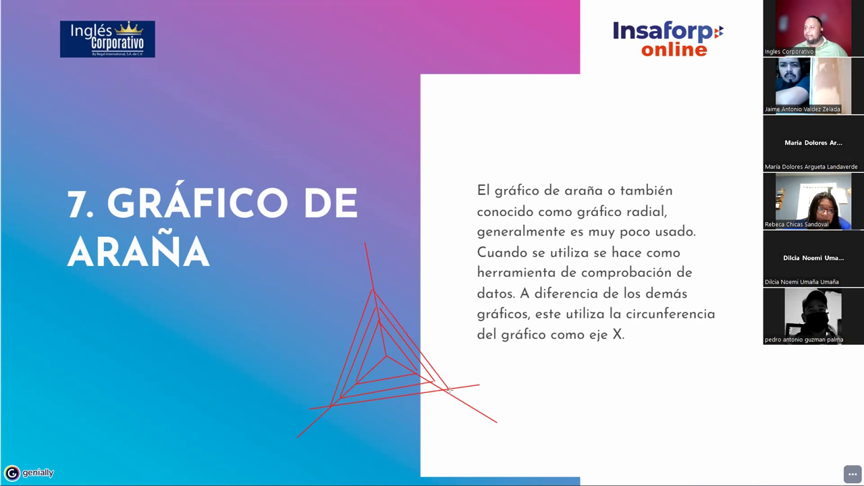
mouse_move(381, 344)
left_mouse_down()
mouse_move(400, 364)
mouse_move(382, 343)
left_mouse_up()
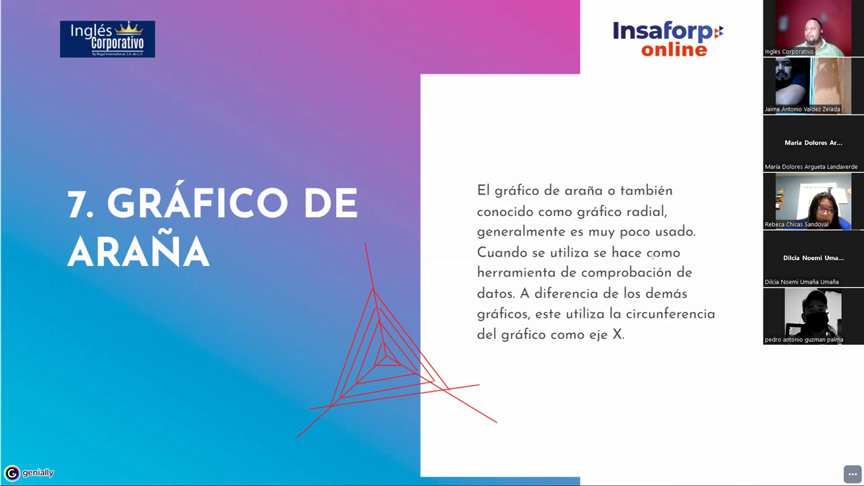
- Underline 'comprobación de' in the radar chart explanation with the red pen
left_click_drag(573, 279, 692, 280)
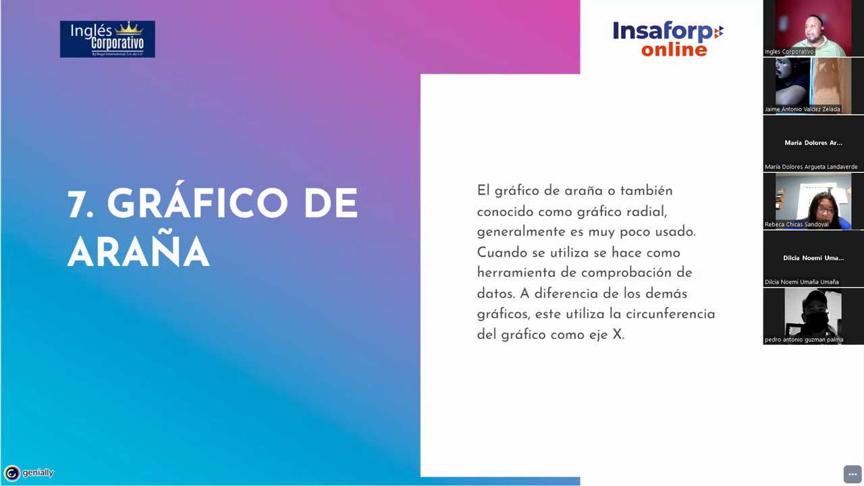
- Advance to slide 8, 'Gráficos estadísticos'
key("Right")
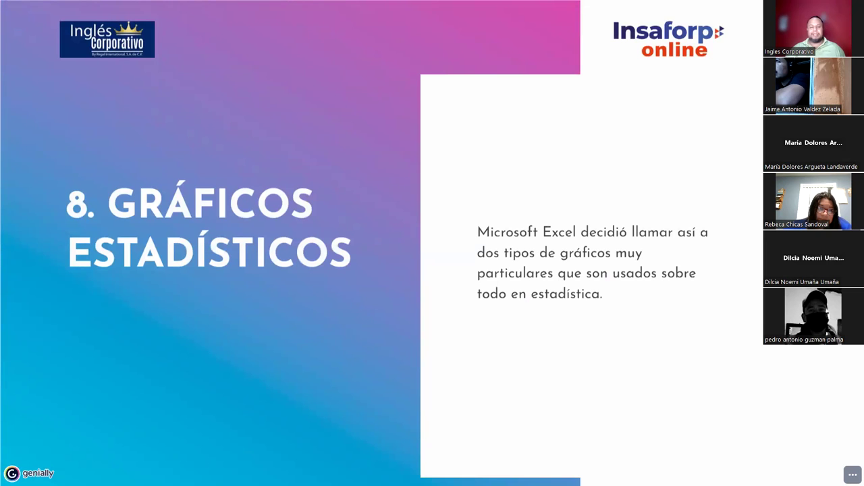
- Advance to slide 9, 'Gráficos de cascadas', then switch the shared screen to Excel
key("Right")
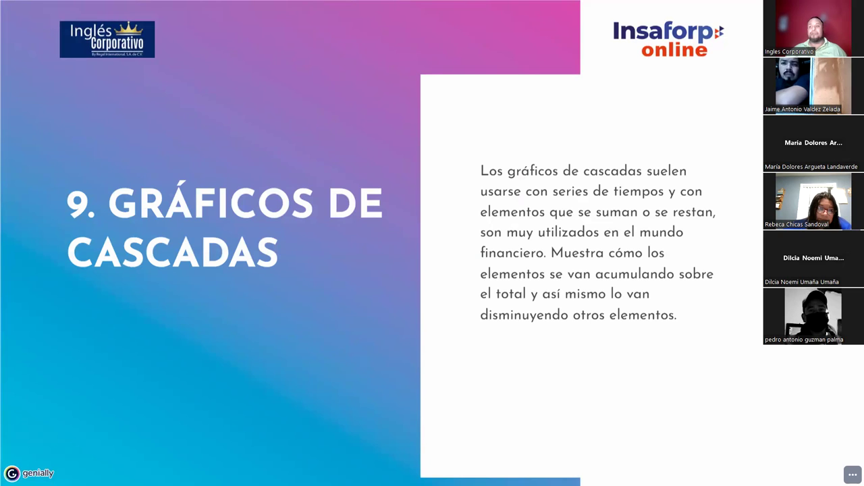
key("alt+Tab")
- Open a blank workbook, start a pivot chart from Insertar, then cancel it
left_click(117, 97)
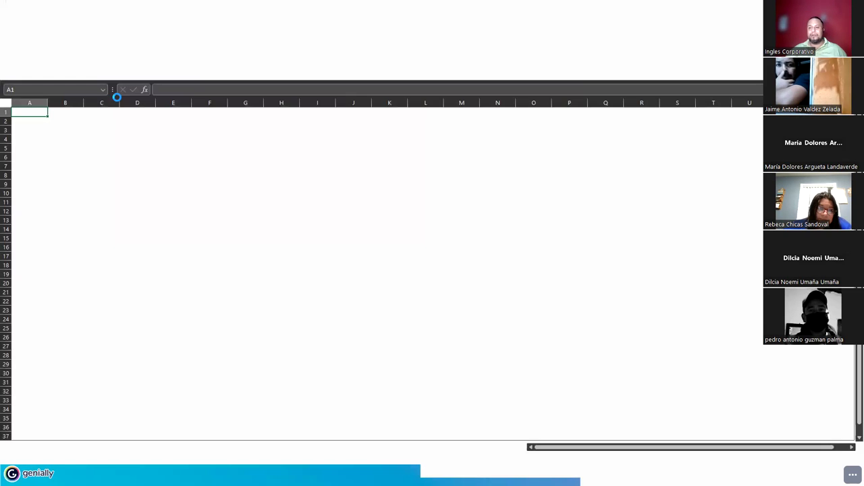
left_click(58, 29)
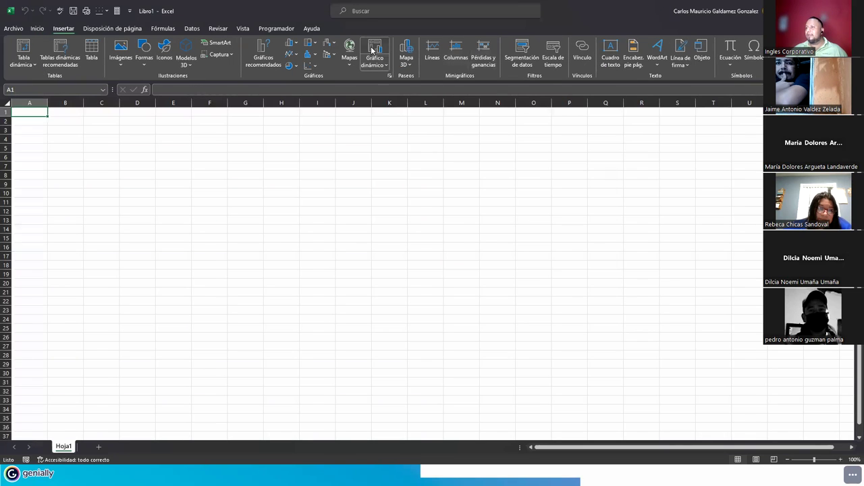
left_click(371, 50)
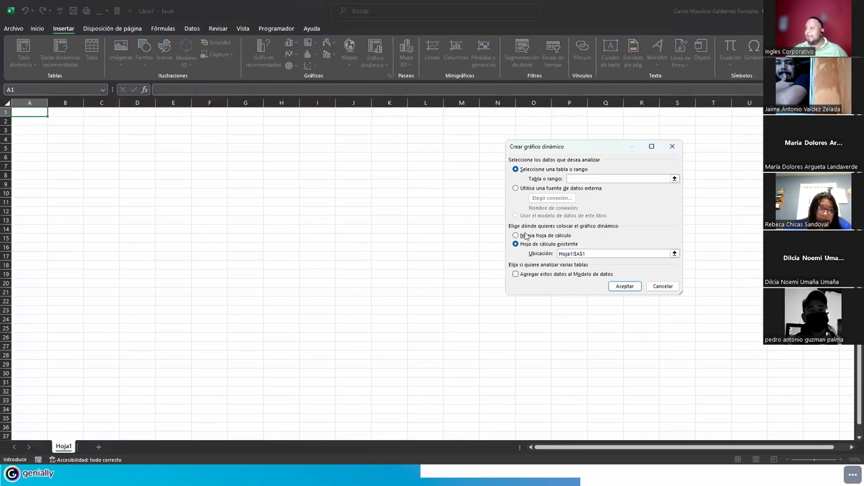
left_click(662, 286)
- Try Gráficos recomendados on the empty sheet, dismiss the warning, and return to the start page
left_click(269, 62)
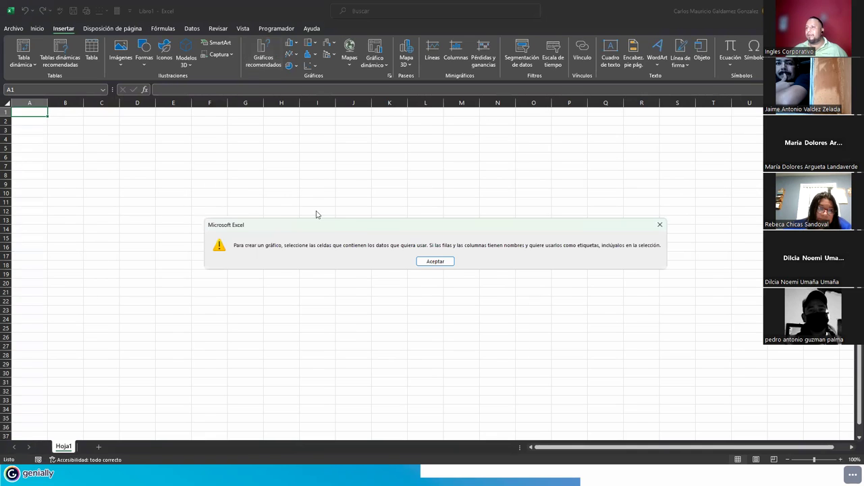
left_click(432, 263)
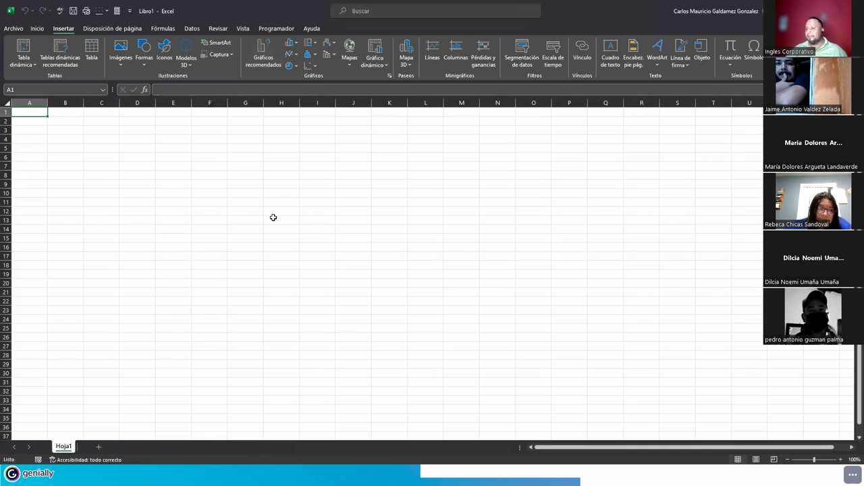
left_click(37, 30)
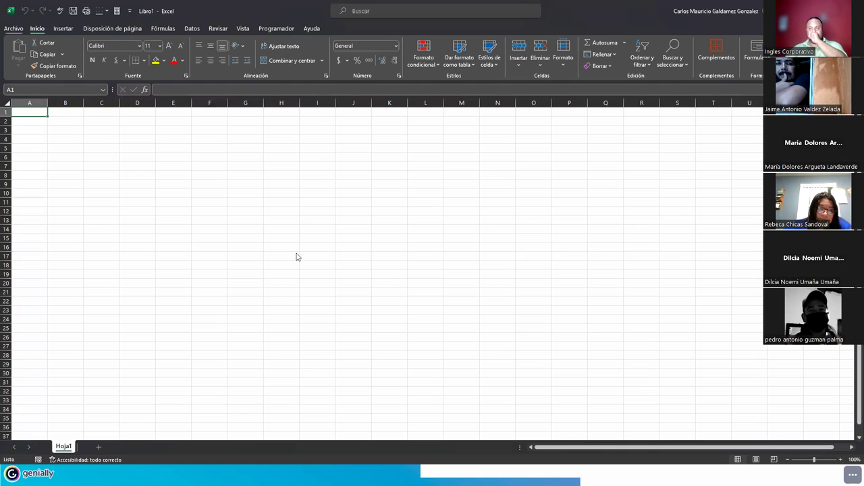
key("alt+f")
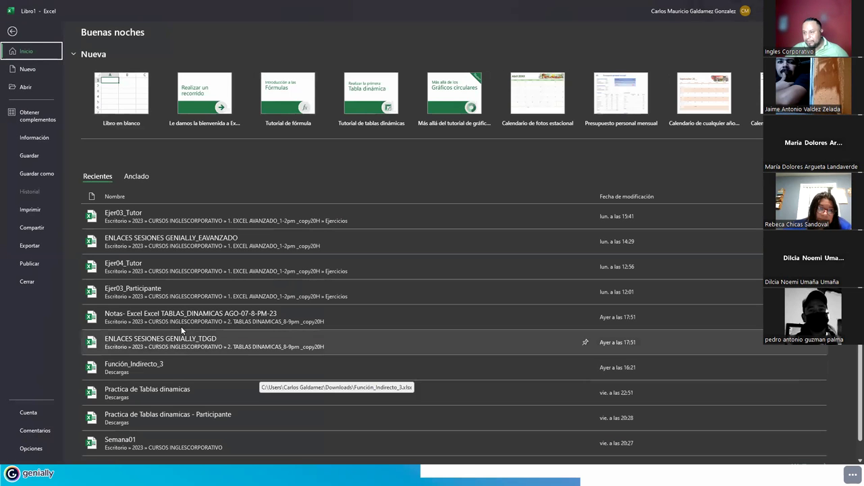
- Open 'Practica de Tablas dinamicas', enable editing, and start a pivot chart from cell H16
left_click(235, 400)
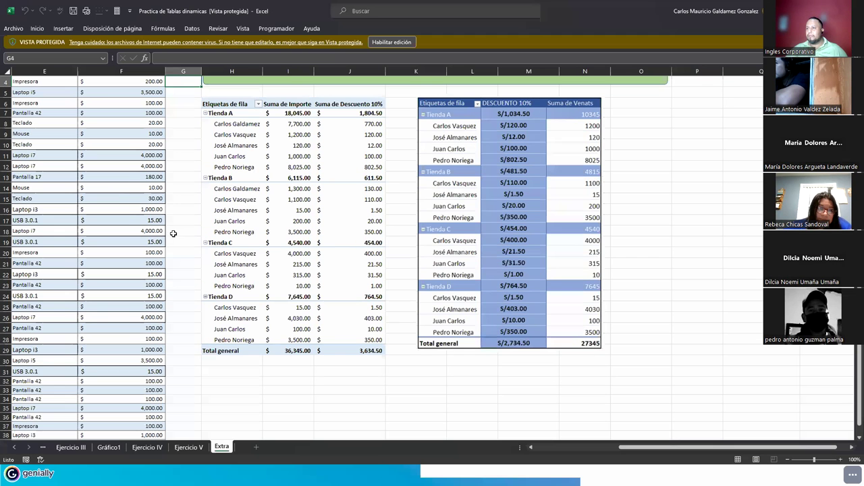
left_click(242, 209)
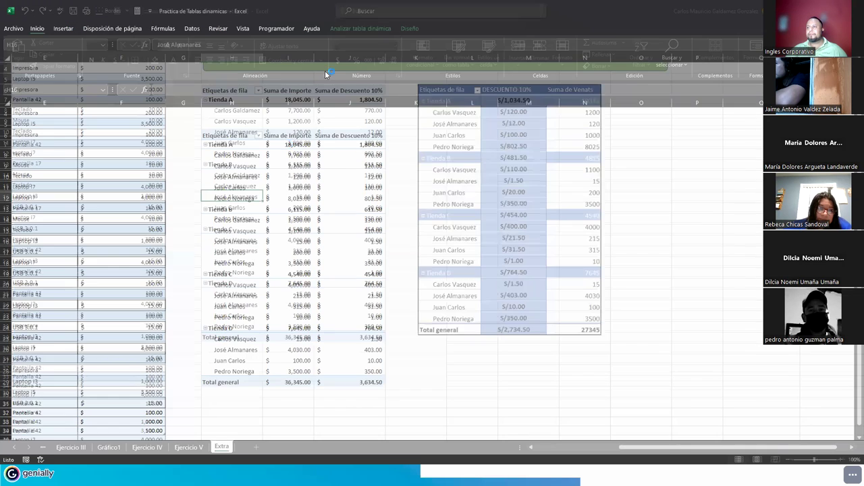
left_click(355, 28)
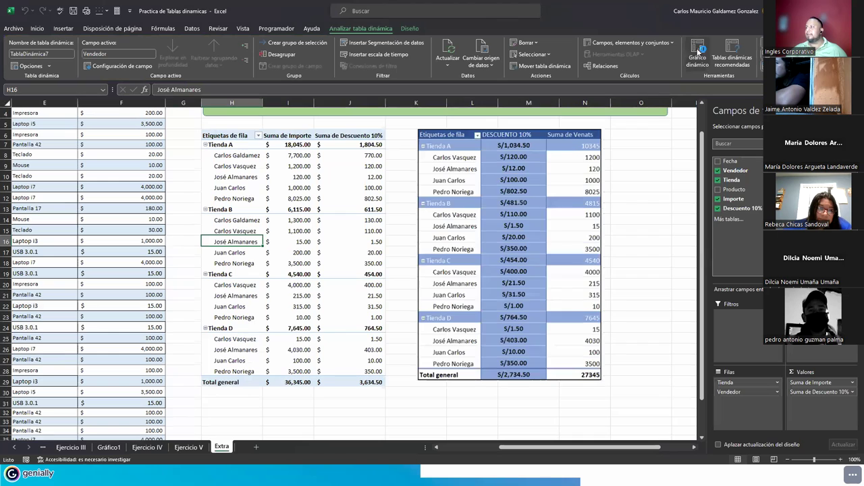
left_click(699, 52)
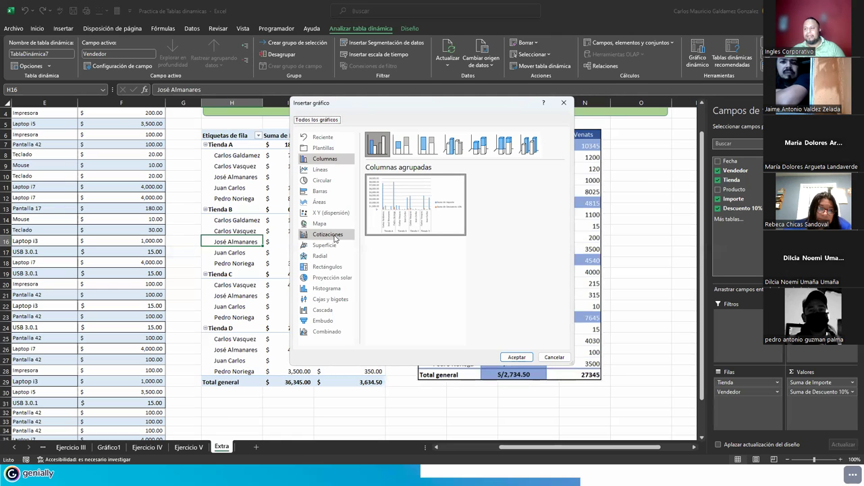
- Preview the stock through funnel chart types, then close the gallery without inserting a chart
left_click(335, 239)
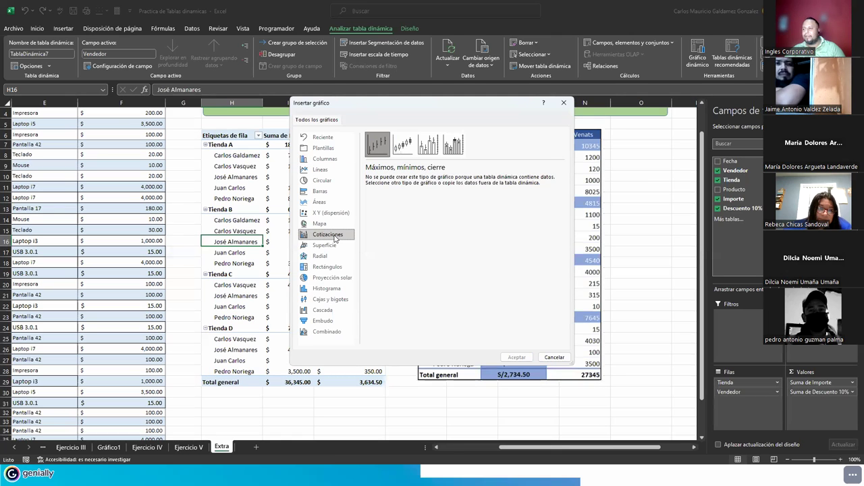
left_click(408, 150)
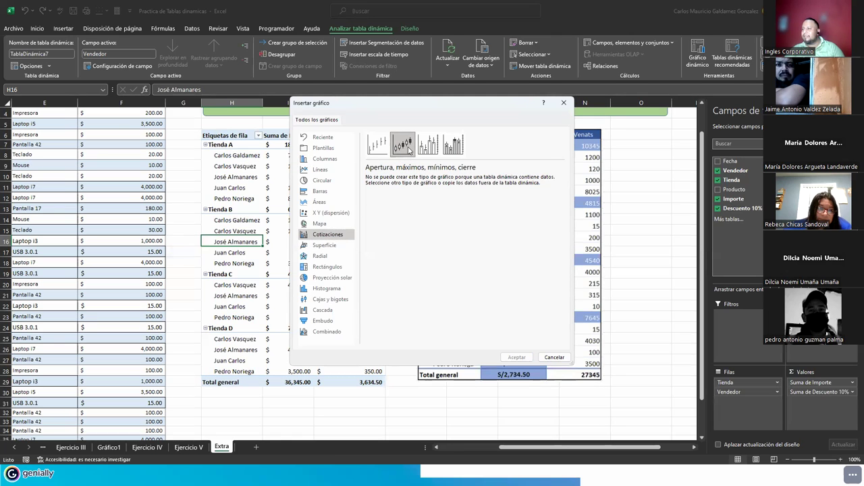
left_click(327, 246)
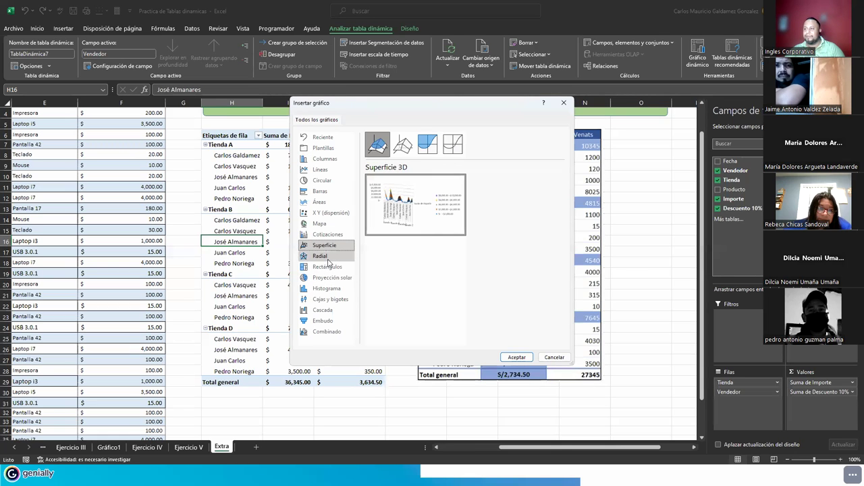
left_click(331, 257)
left_click(330, 236)
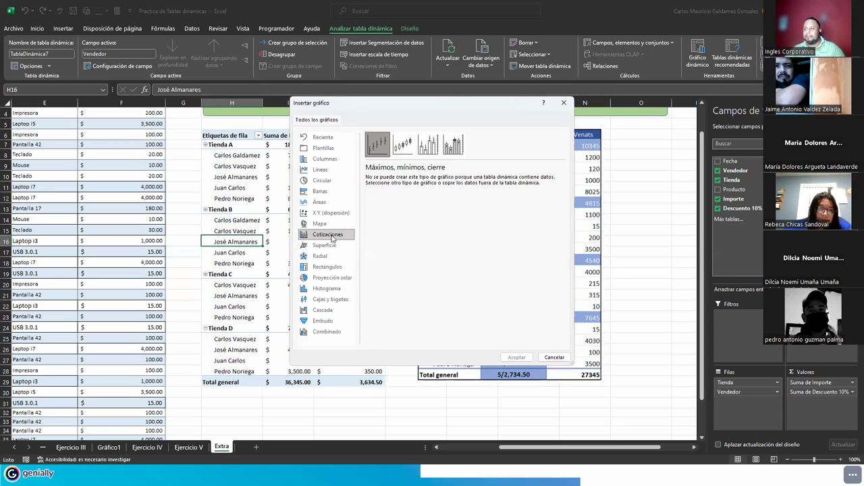
left_click(329, 246)
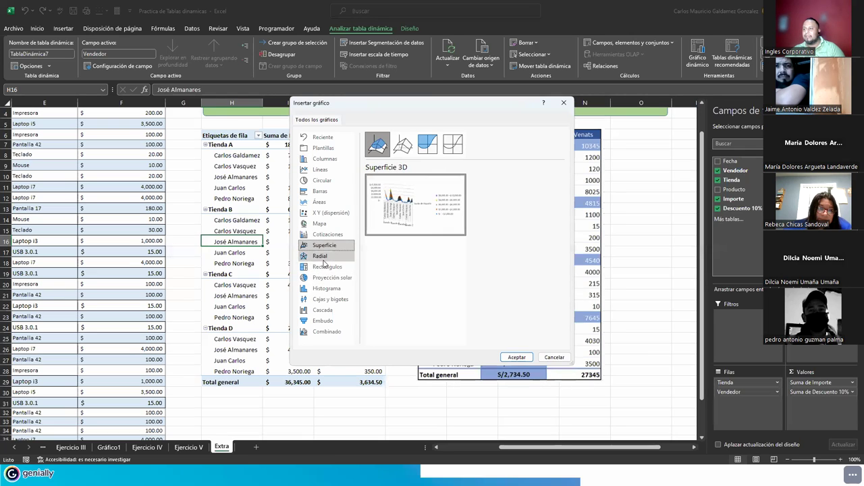
left_click(328, 267)
left_click(328, 279)
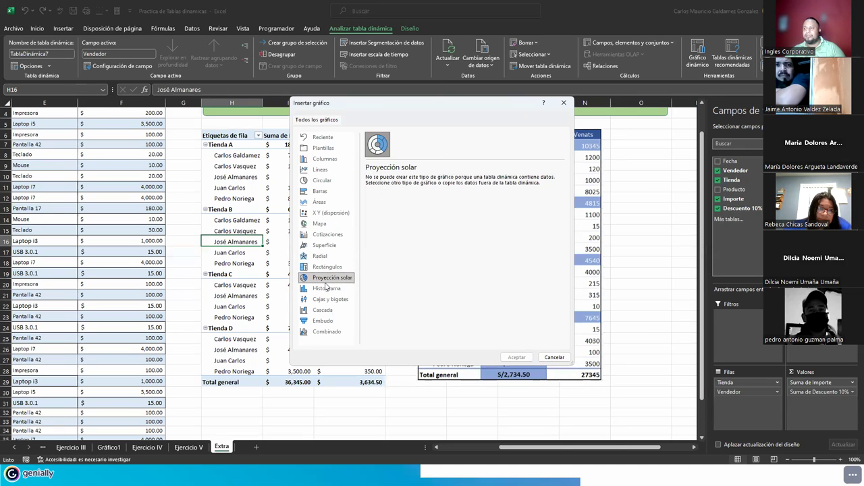
left_click(326, 287)
left_click(333, 302)
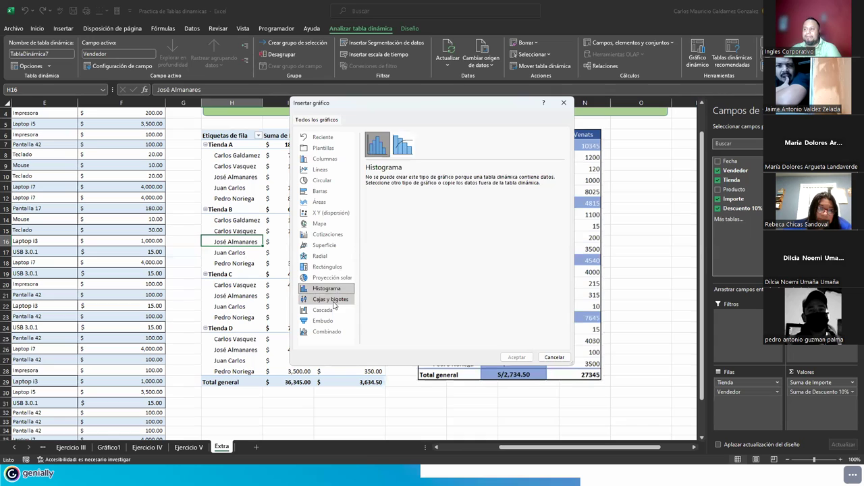
left_click(332, 310)
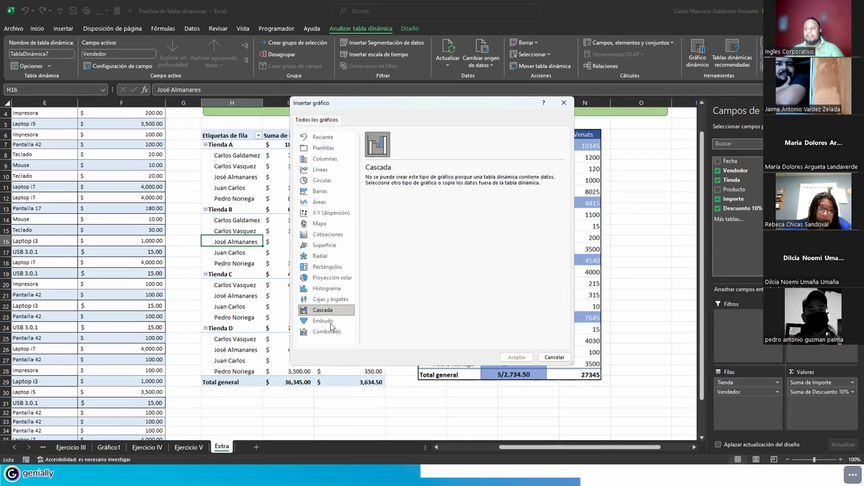
left_click(331, 320)
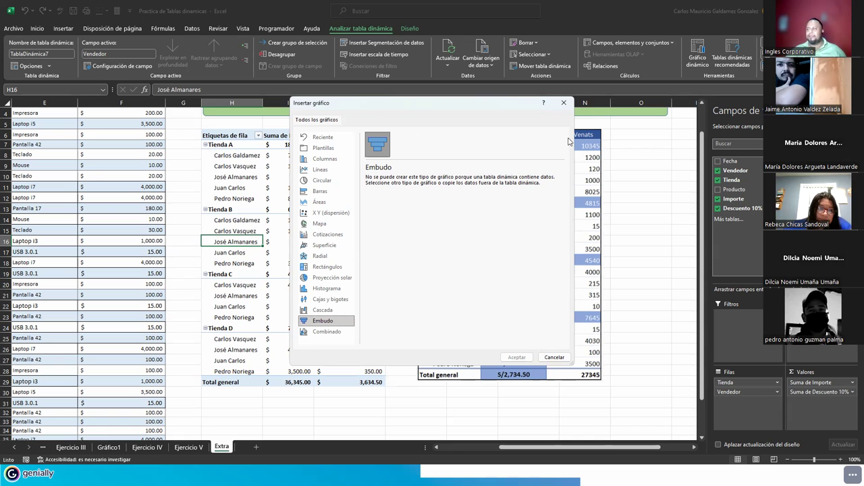
left_click(564, 102)
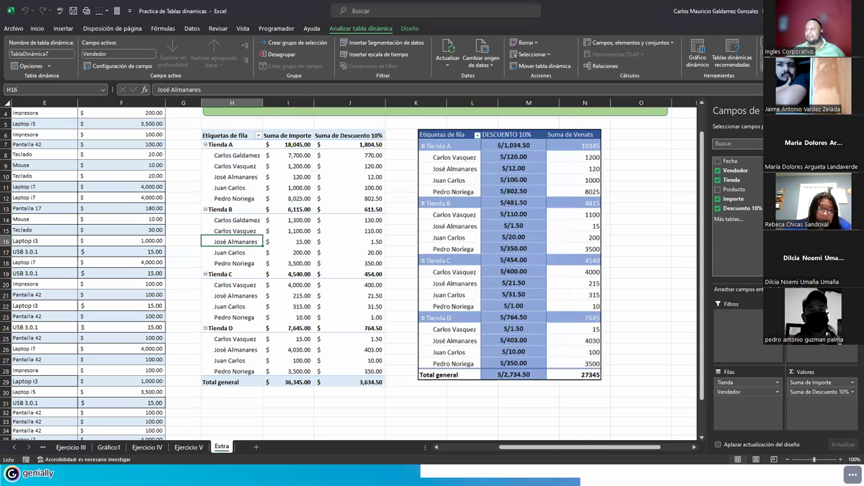
key("ctrl+n")
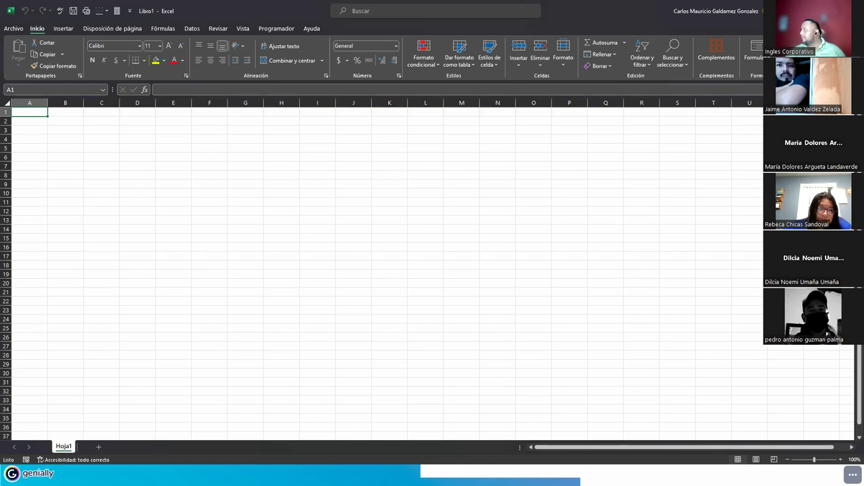
key("alt+Tab")
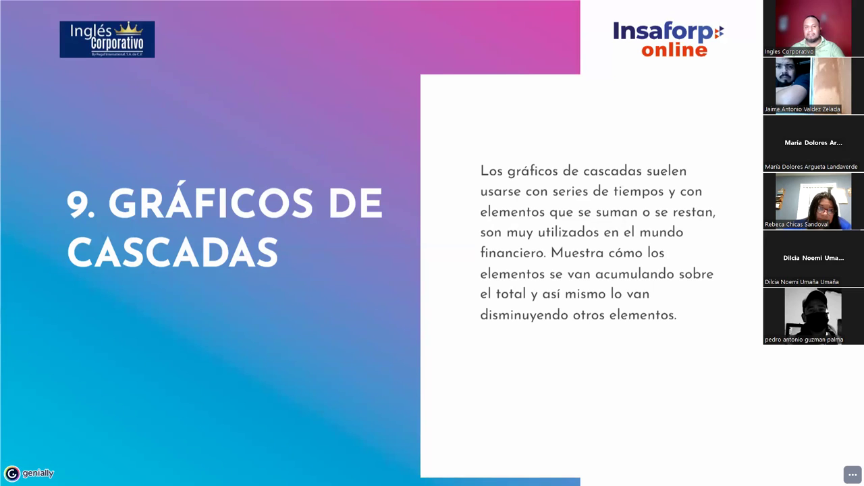
key("alt+Tab")
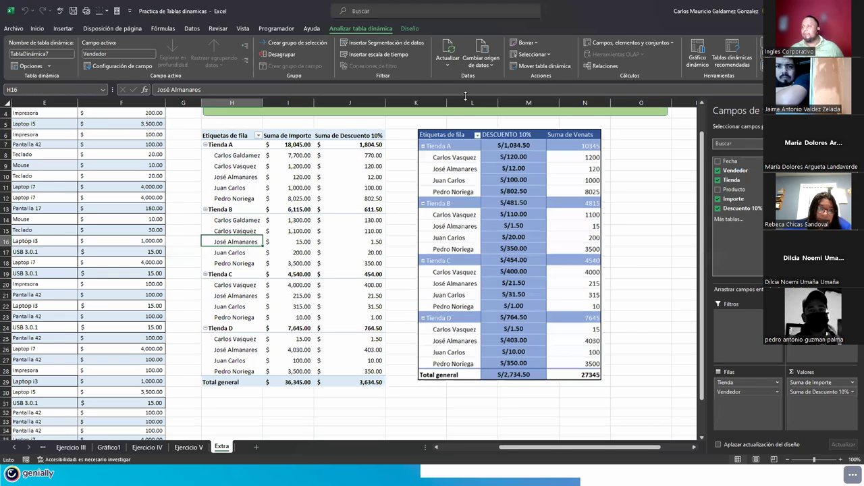
- Start a pivot chart and preview the combo, waterfall, box-and-whisker and histogram types
left_click(698, 53)
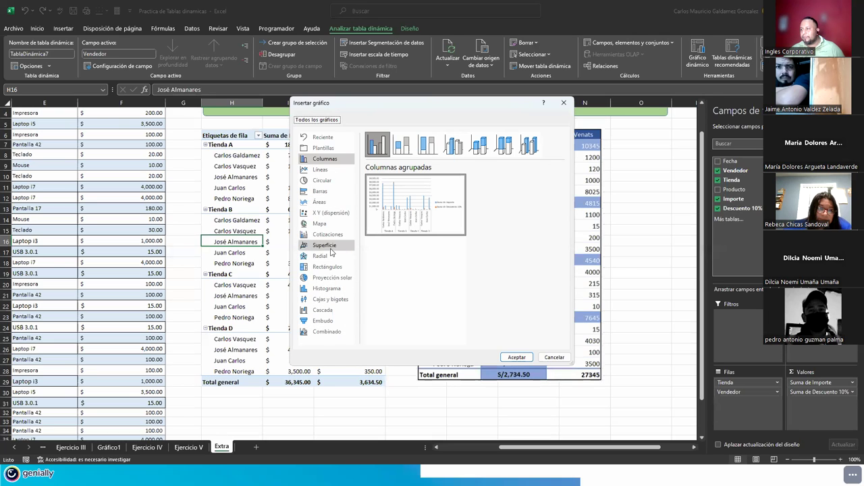
left_click(326, 331)
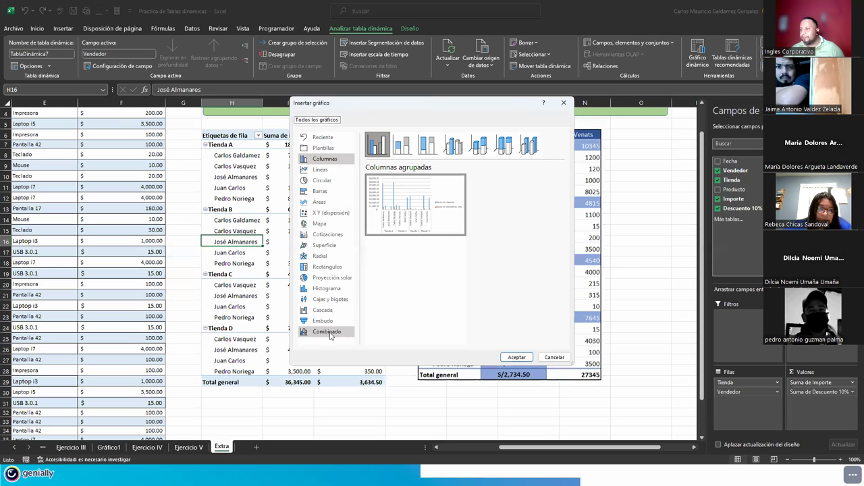
left_click(324, 311)
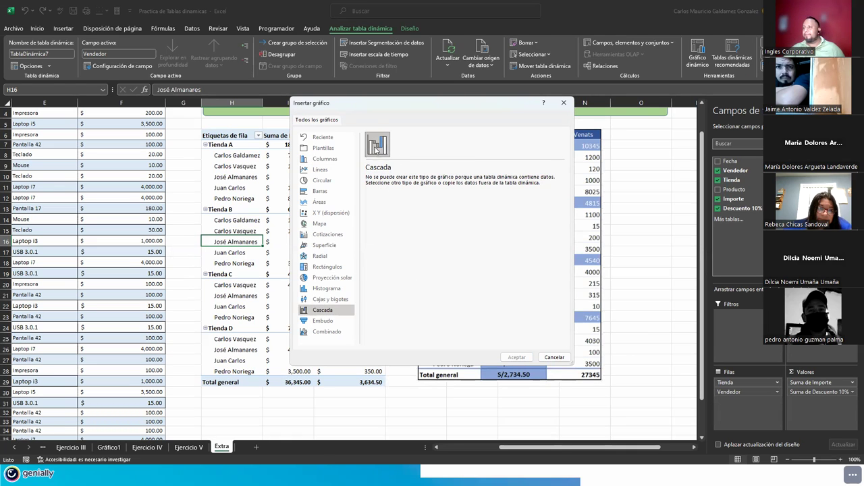
left_click_drag(399, 112, 518, 144)
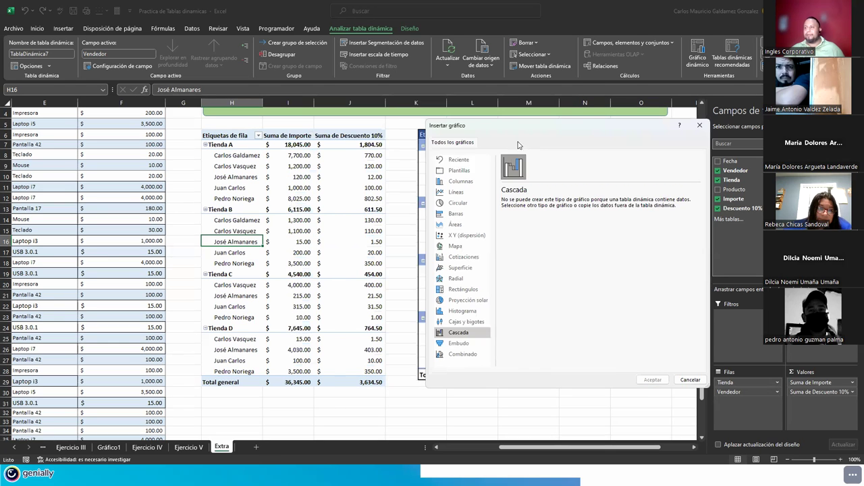
left_click(454, 322)
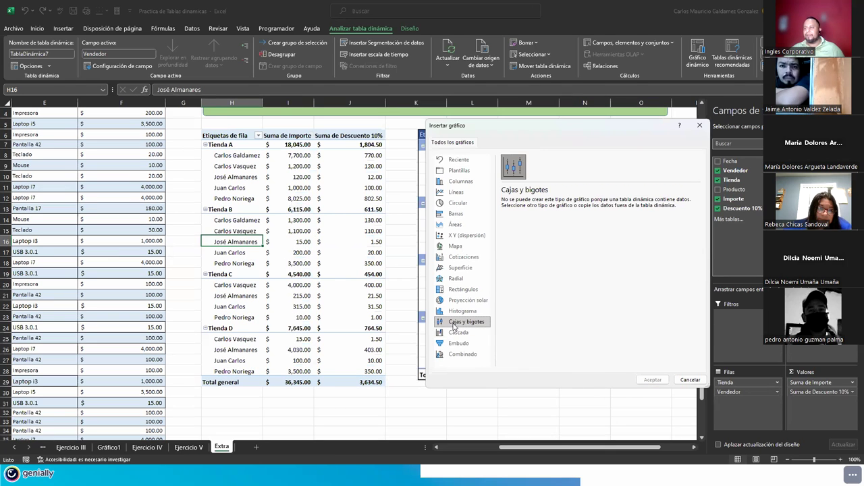
left_click(455, 312)
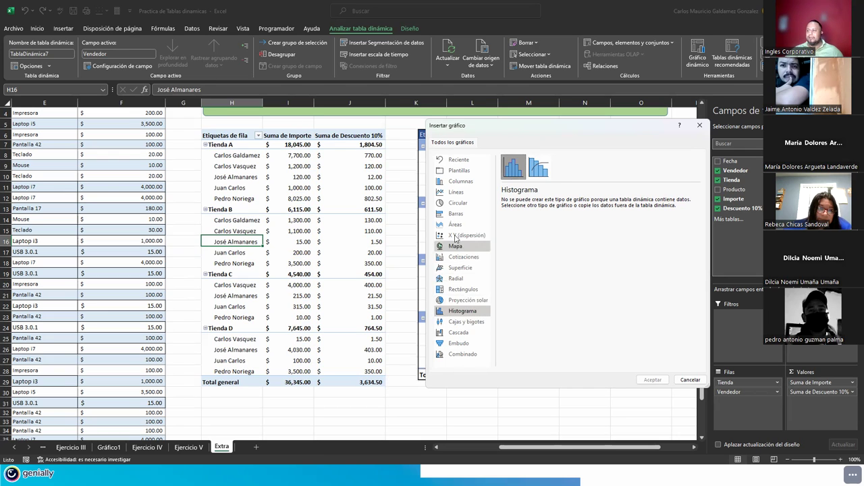
- Preview the column, line, bar, area, scatter, map, stock and surface chart types
left_click(456, 181)
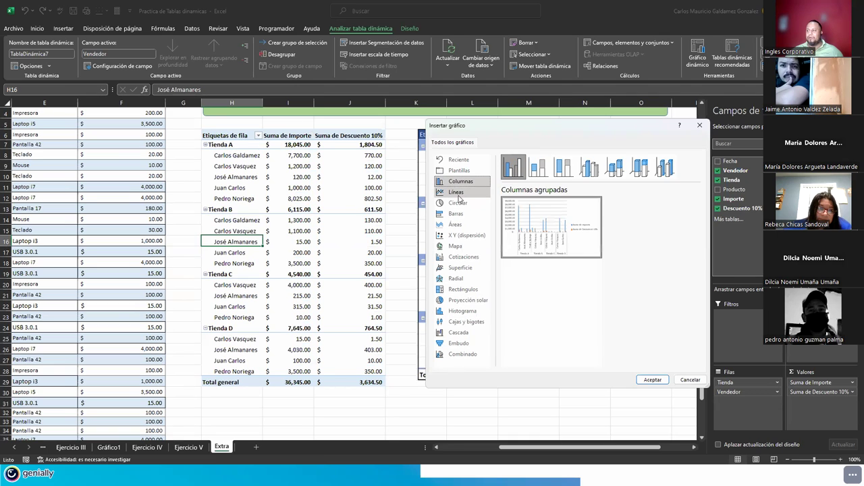
left_click(458, 194)
left_click(458, 214)
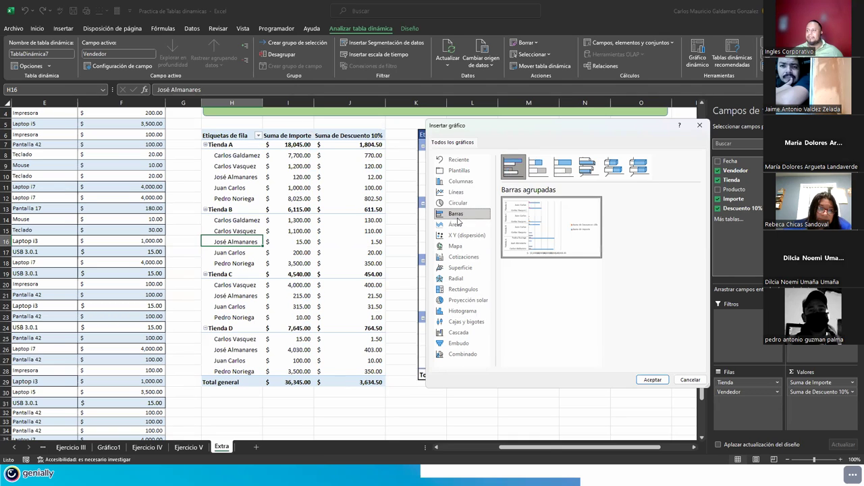
left_click(457, 224)
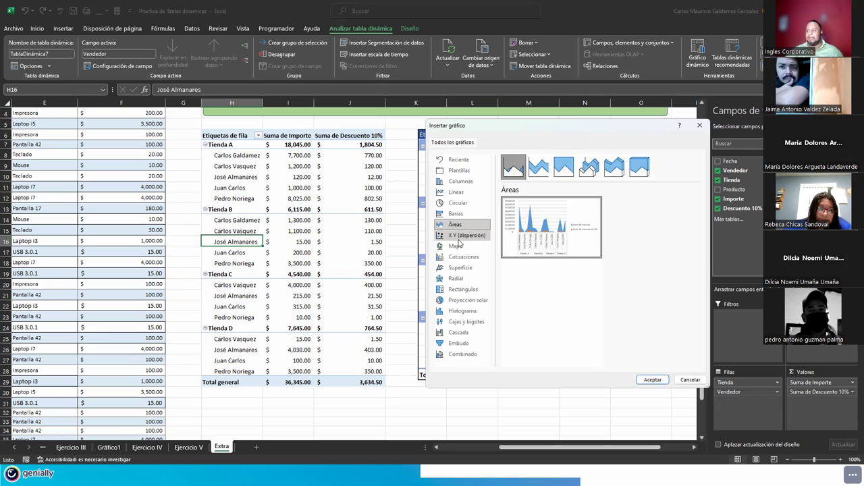
left_click(458, 237)
left_click(459, 248)
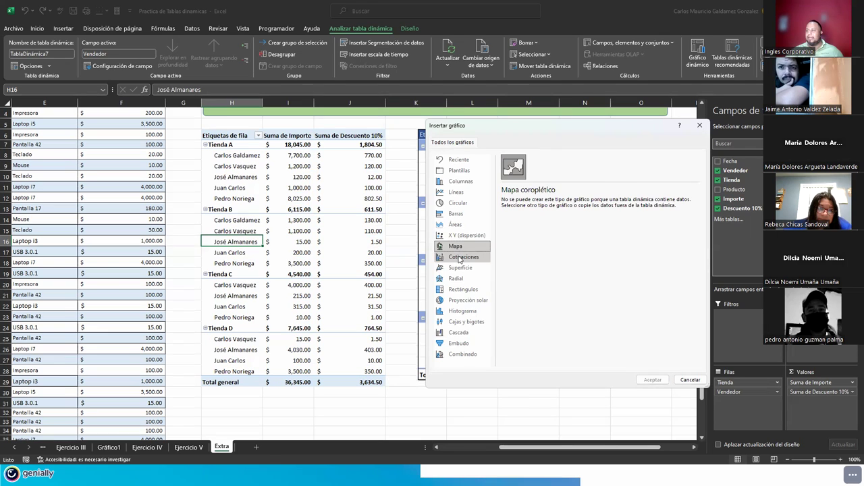
left_click(460, 258)
left_click(461, 268)
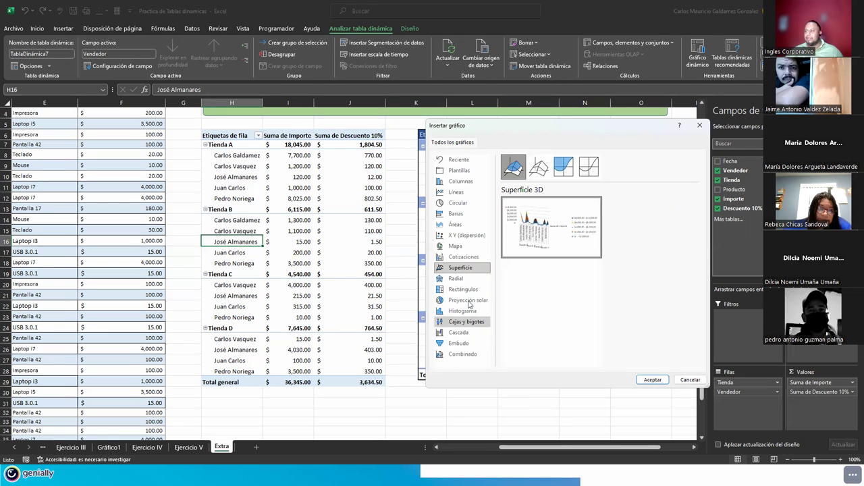
- Insert a Radial con marcadores (radar with markers) pivot chart
left_click(460, 280)
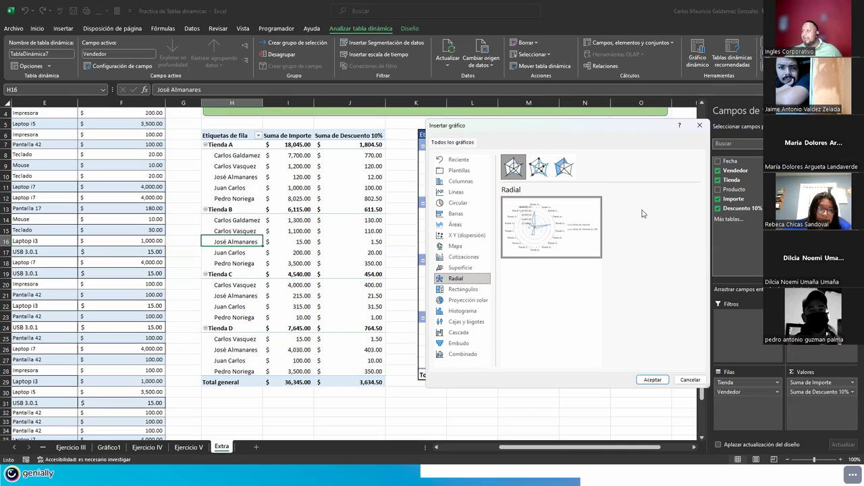
left_click(539, 167)
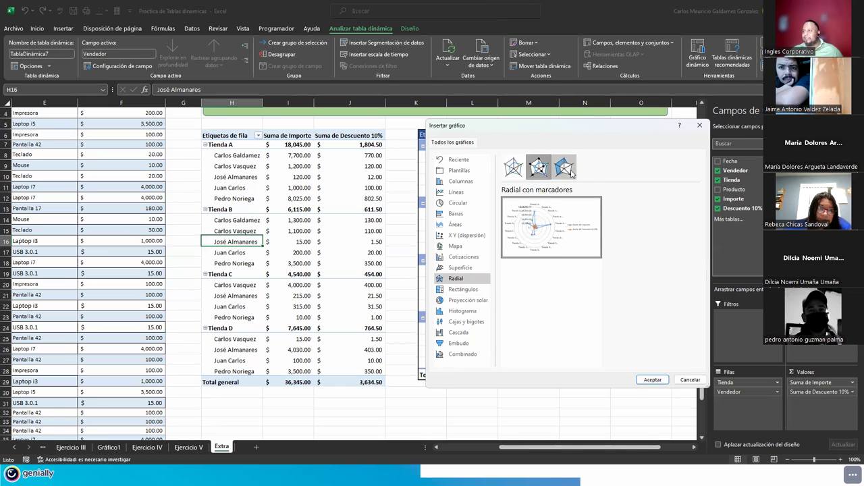
left_click(570, 170)
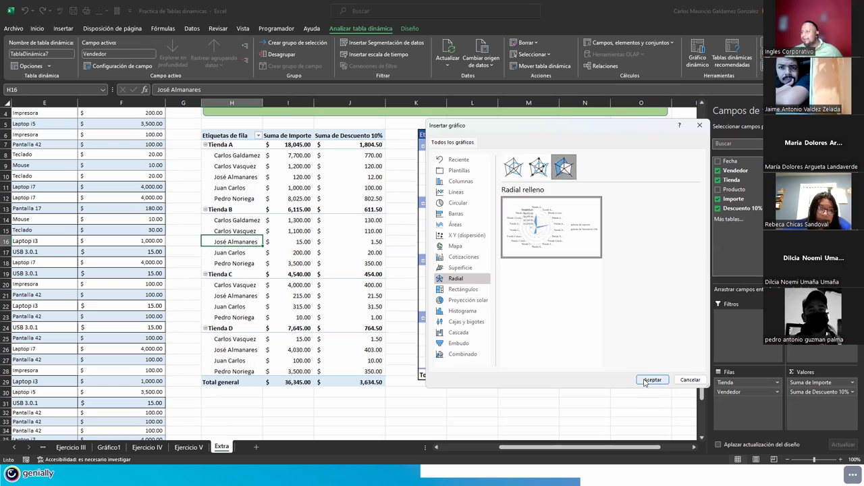
left_click(534, 169)
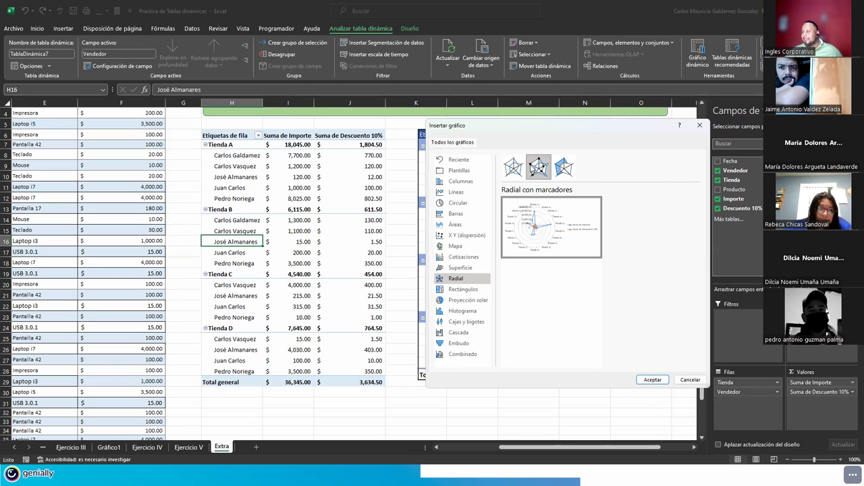
left_click(645, 378)
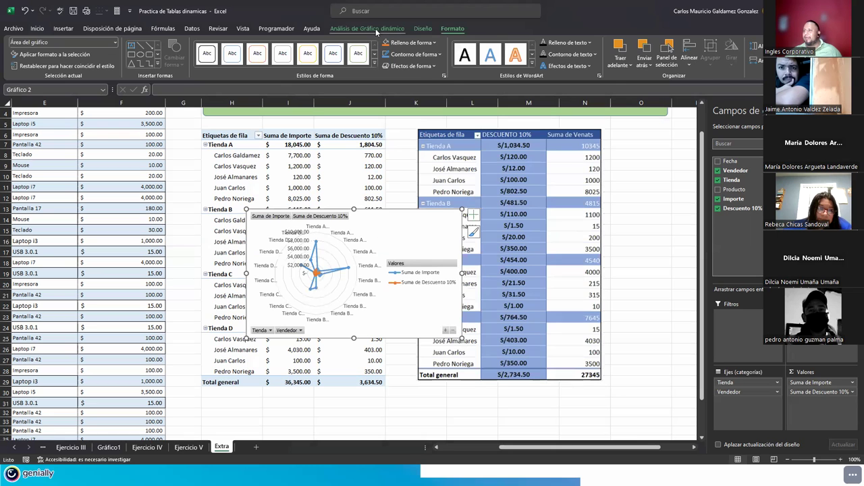
- Use Mover gráfico to move the radar pivot chart from the Extra sheet to a new sheet, Gráfico2
left_click(375, 29)
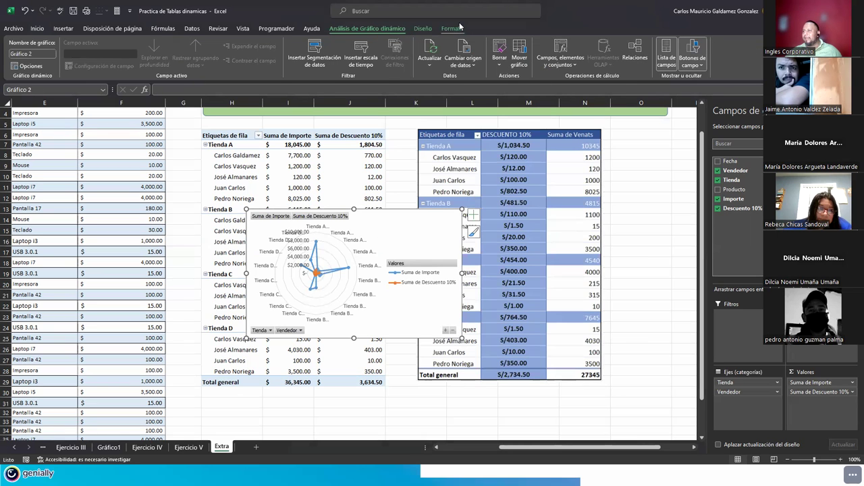
left_click(456, 29)
left_click(424, 29)
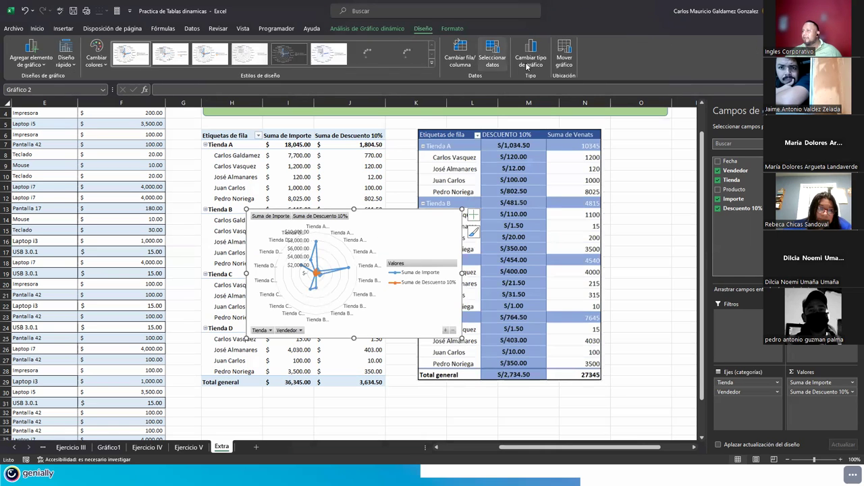
left_click(563, 61)
left_click(533, 210)
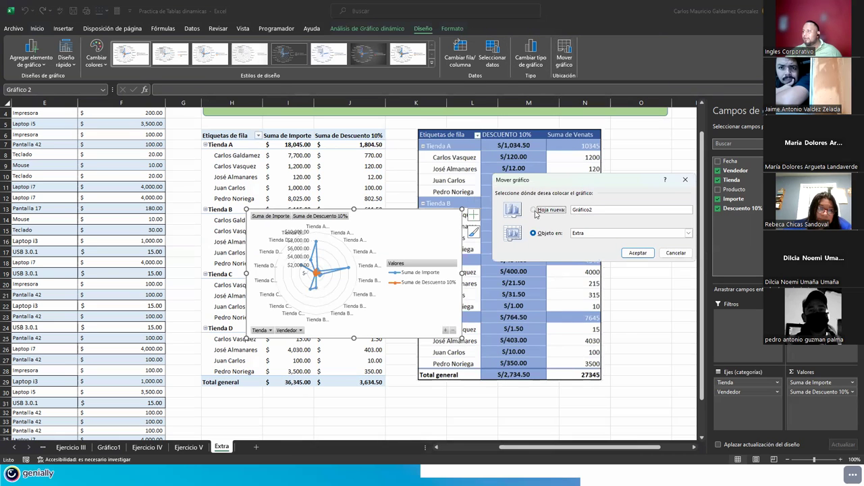
left_click(635, 253)
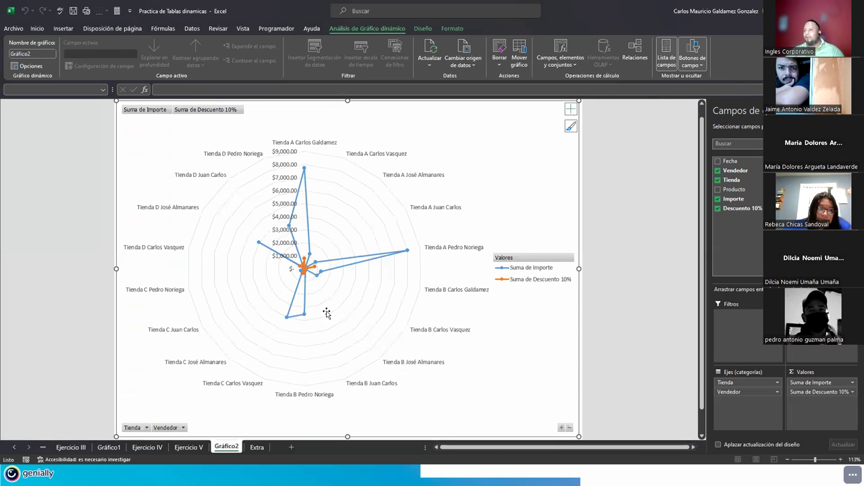
scroll(326, 312, "up", 3)
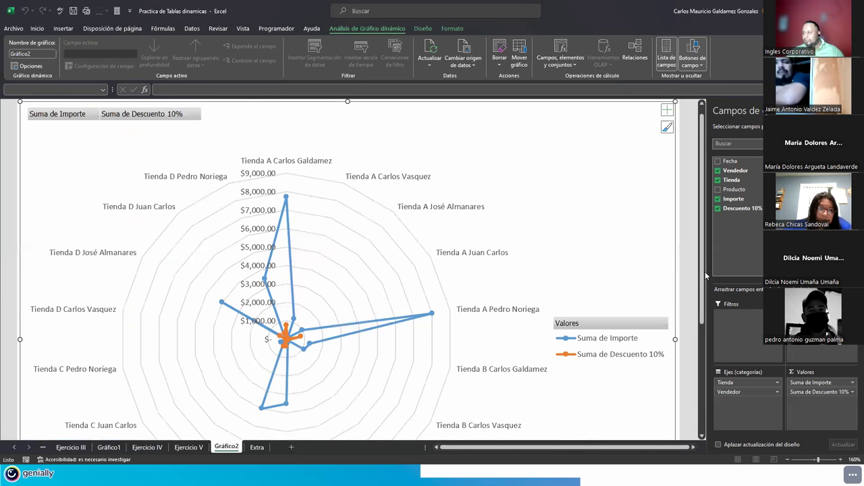
left_click_drag(702, 278, 708, 314)
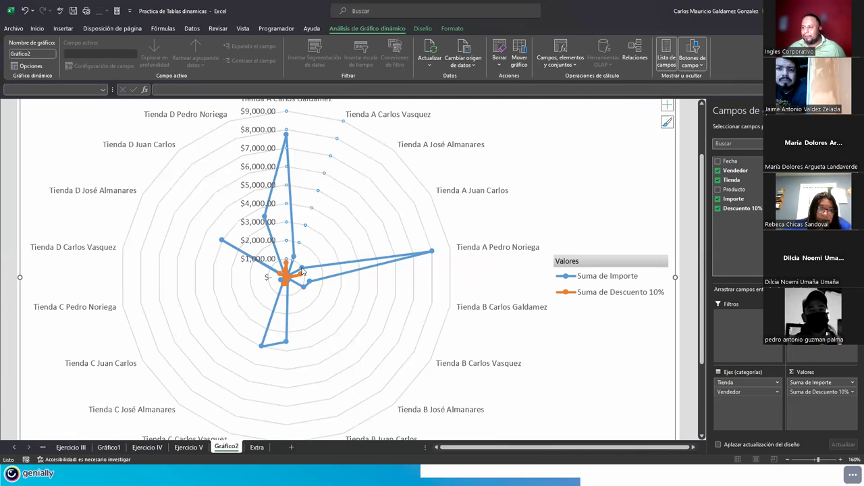
mouse_move(302, 271)
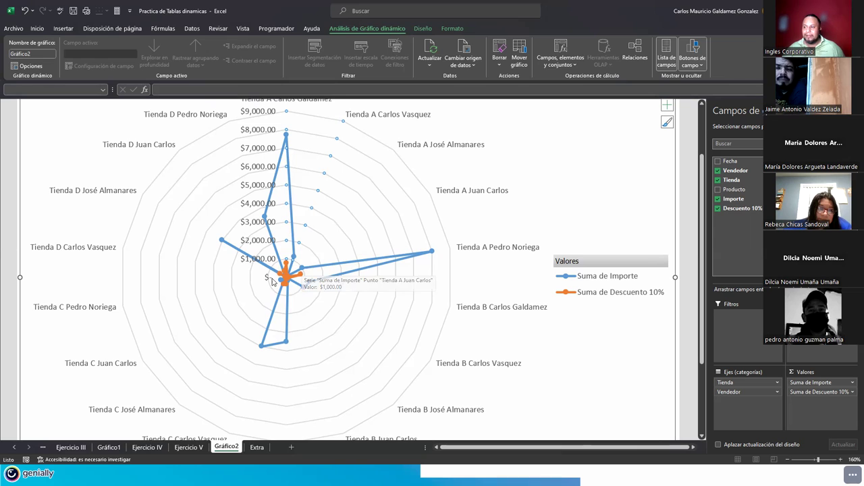
mouse_move(281, 286)
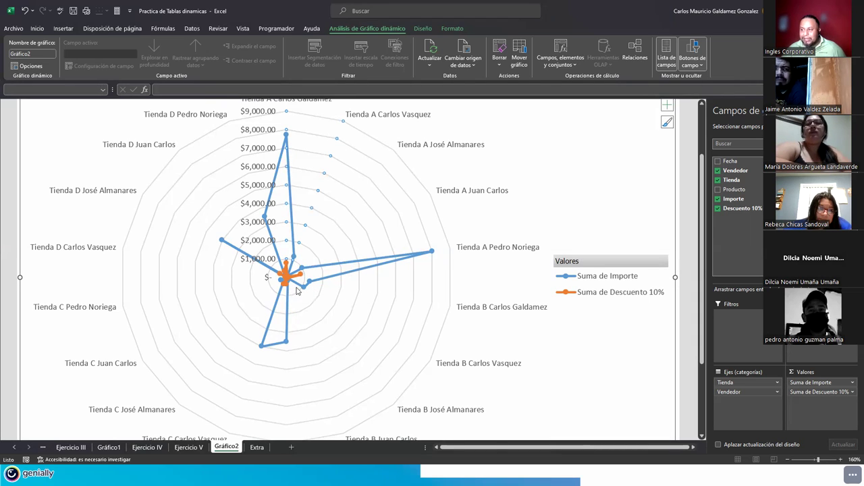
mouse_move(292, 303)
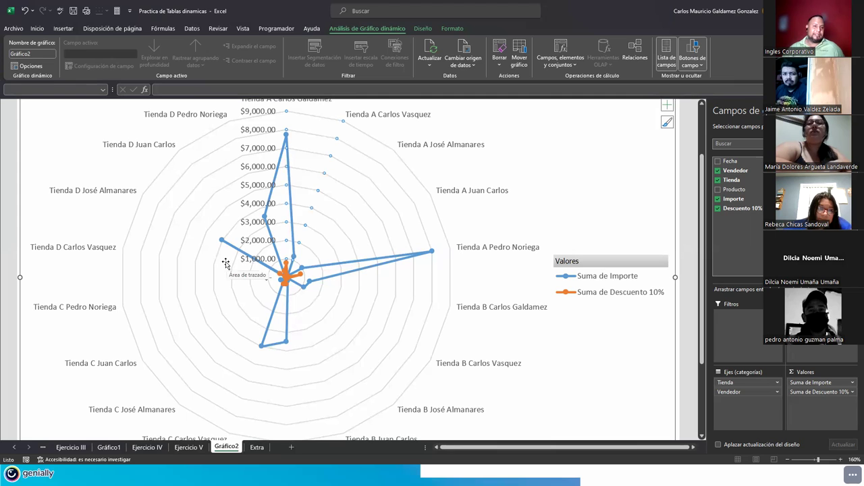
mouse_move(286, 345)
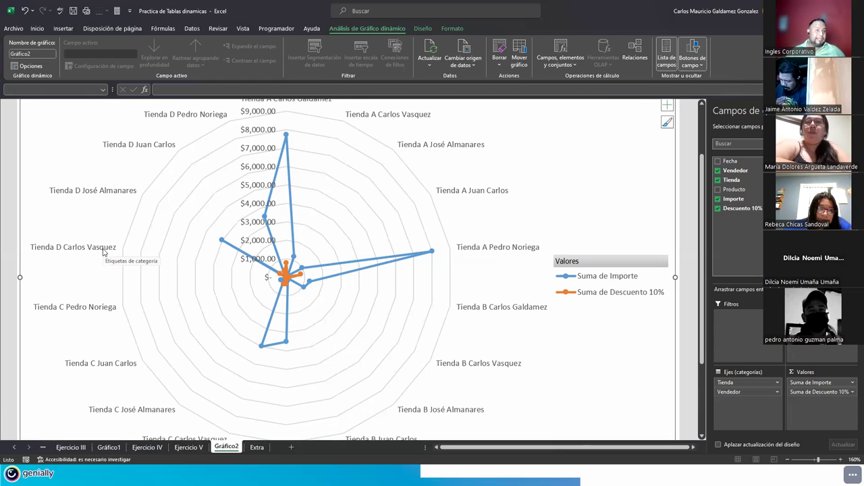
- Look over the Ejercicio V and Ejercicio IV sheets, then return to the Gráfico2 chart
left_click(188, 447)
left_click(147, 447)
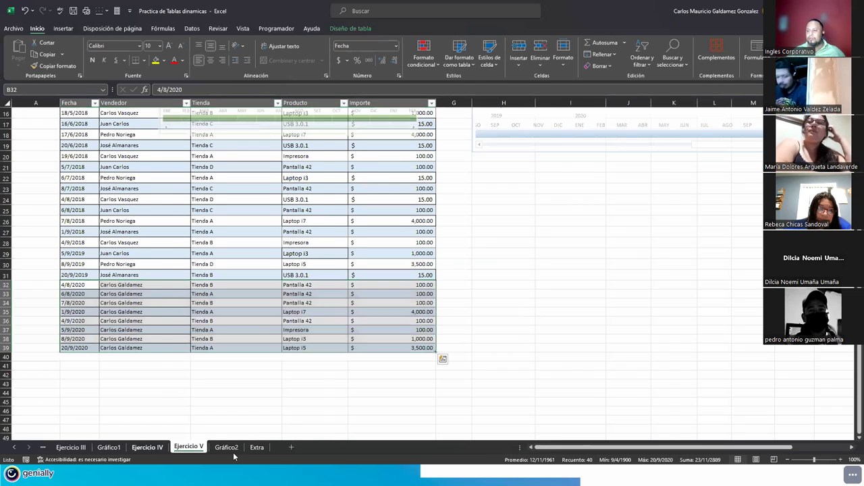
left_click(227, 448)
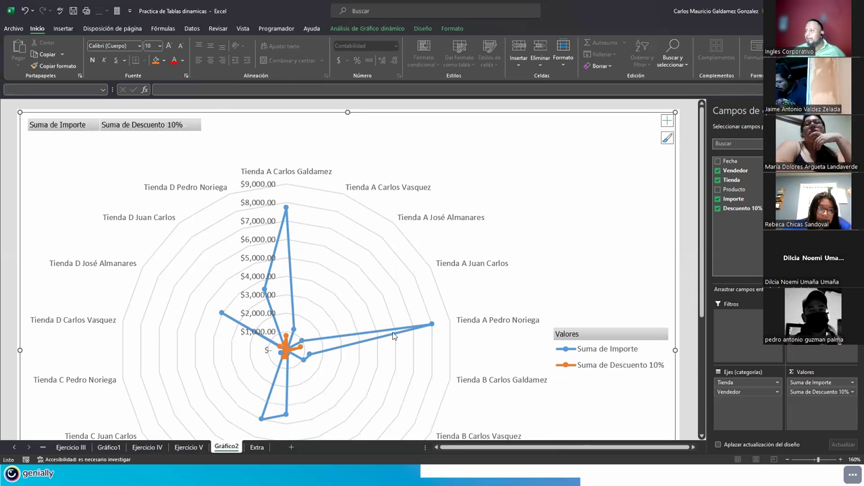
scroll(475, 321, "down", 3)
left_click(569, 249)
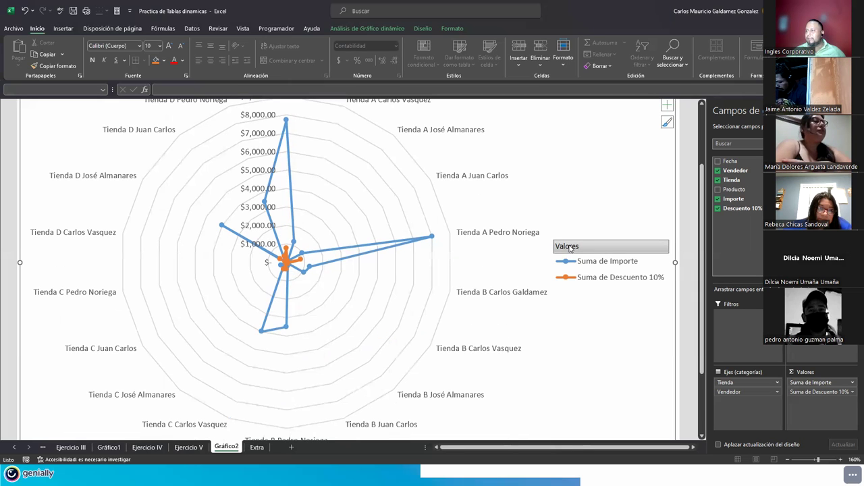
scroll(482, 290, "down", 3)
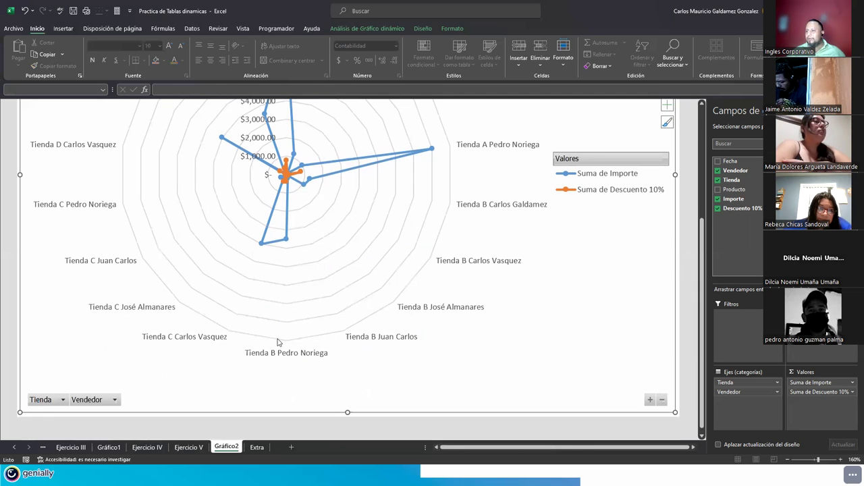
- Filter the chart's Vendedor field to one seller, leaving only Tienda A and Tienda B plotted
left_click(100, 399)
left_click(27, 303)
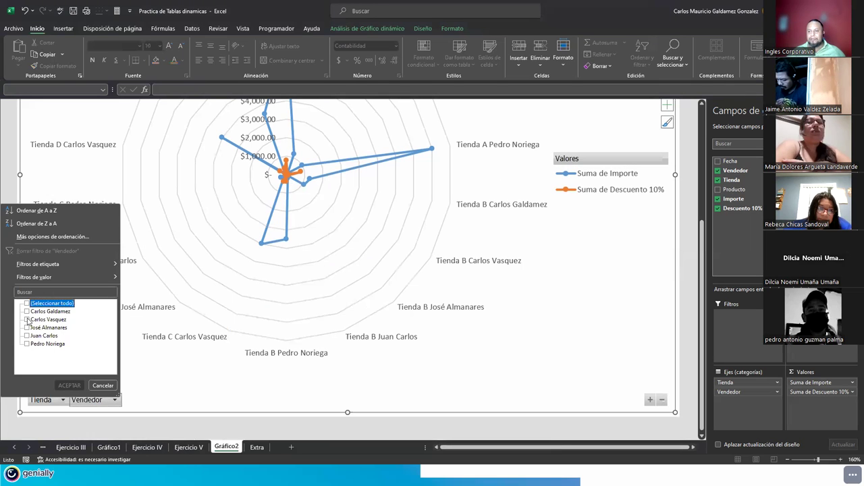
left_click(27, 311)
left_click(69, 385)
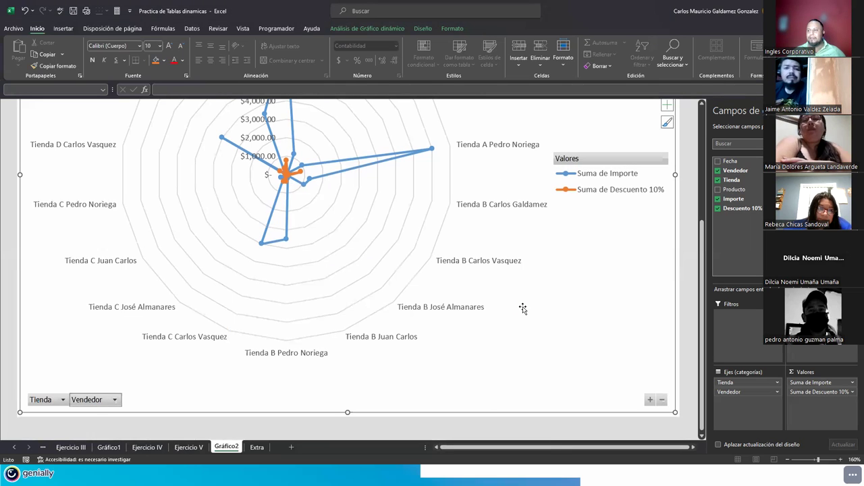
scroll(447, 318, "up", 1)
scroll(436, 324, "up", 1)
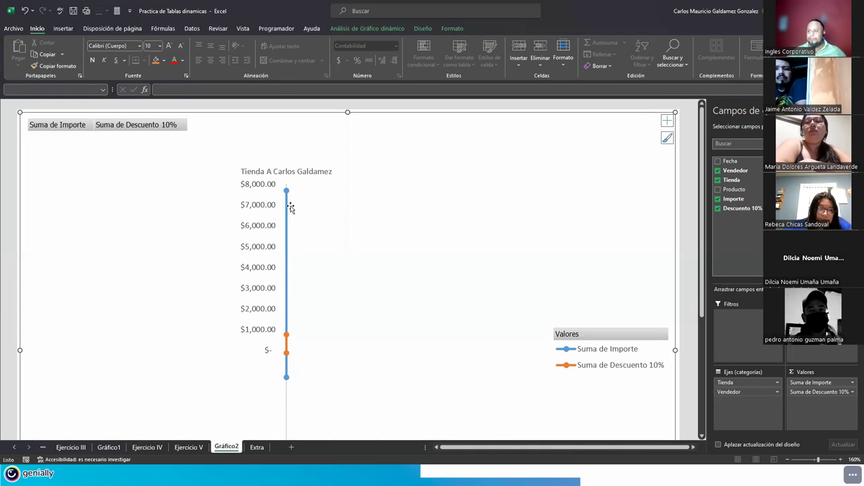
mouse_move(286, 194)
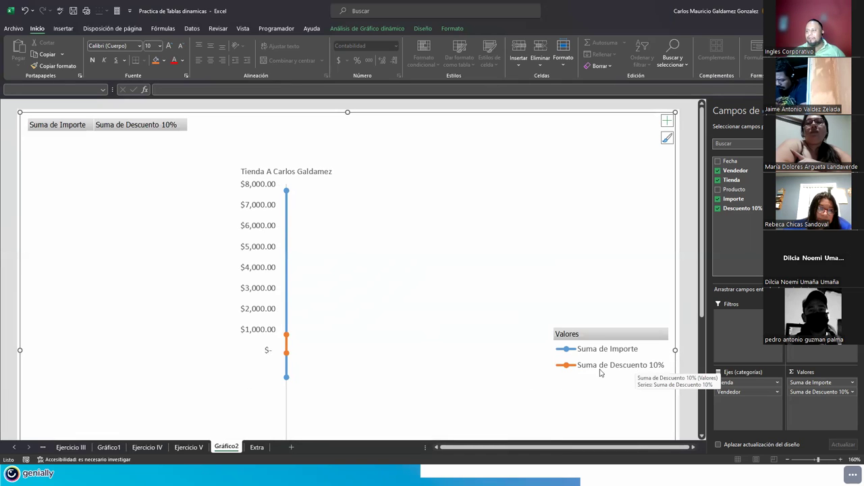
mouse_move(287, 337)
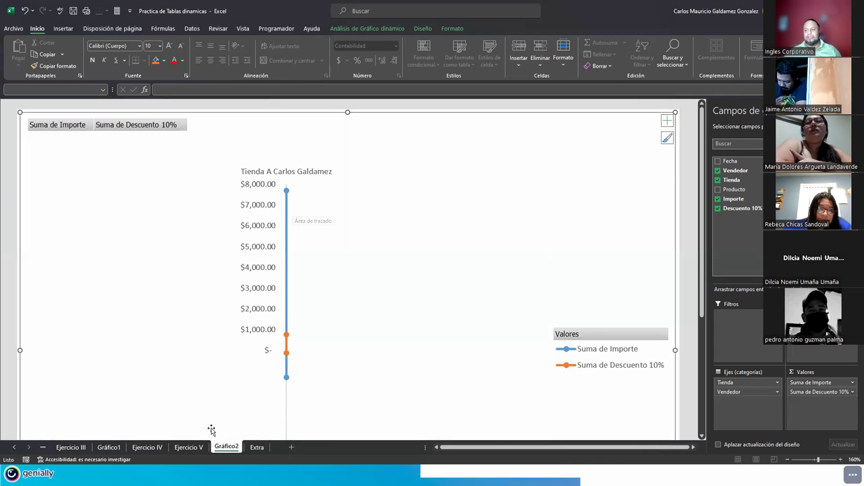
scroll(131, 362, "down", 2)
scroll(129, 378, "down", 2)
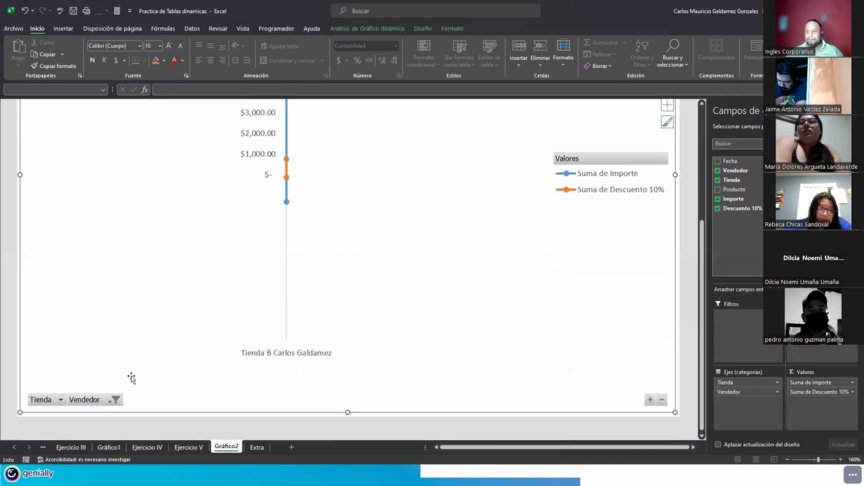
left_click(86, 401)
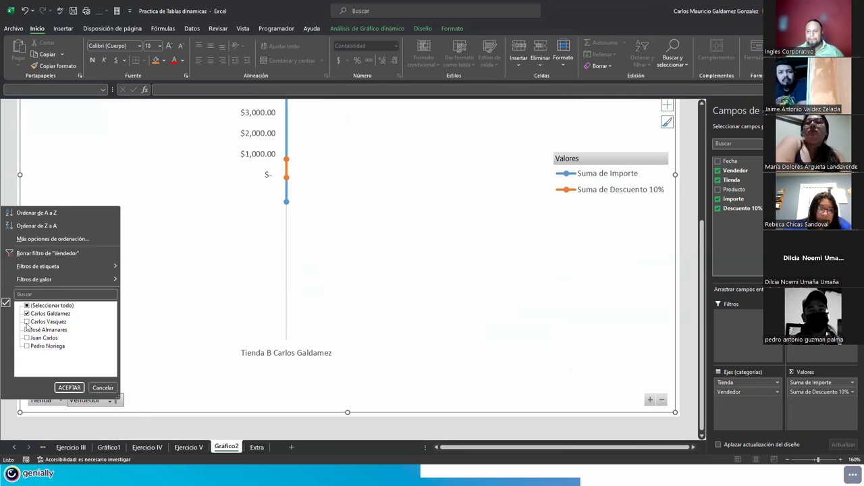
left_click(28, 322)
left_click(69, 388)
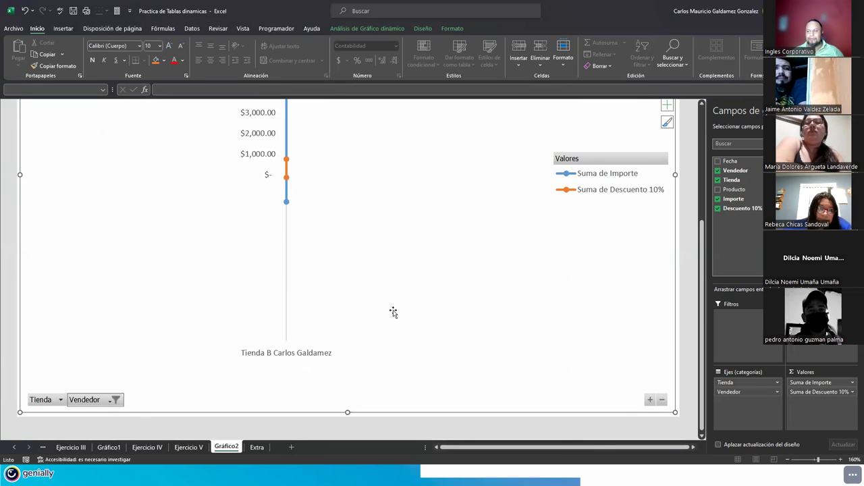
scroll(428, 320, "up", 4)
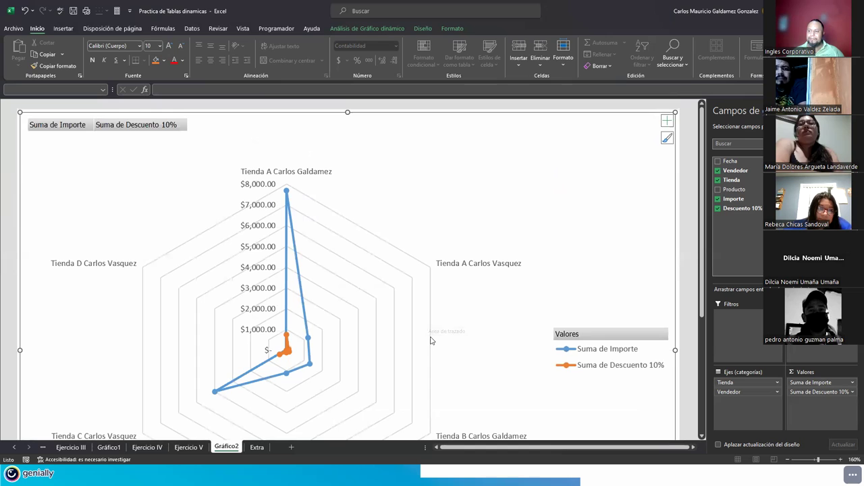
scroll(430, 341, "down", 3)
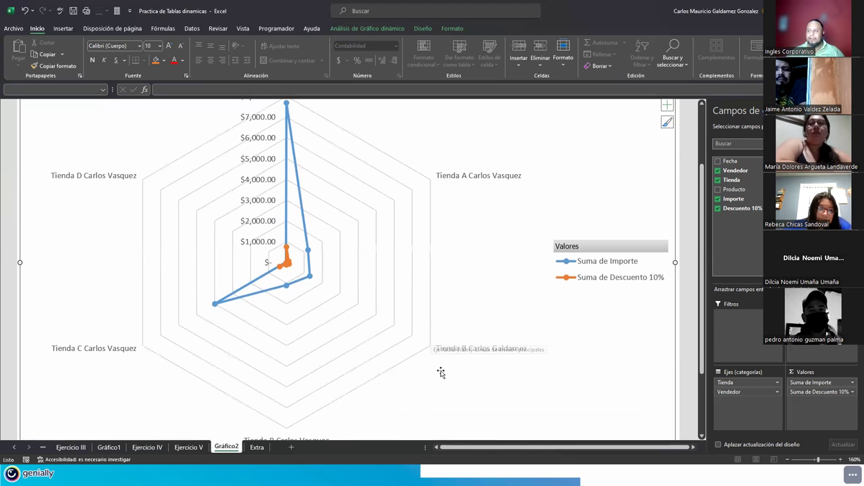
scroll(426, 361, "down", 3)
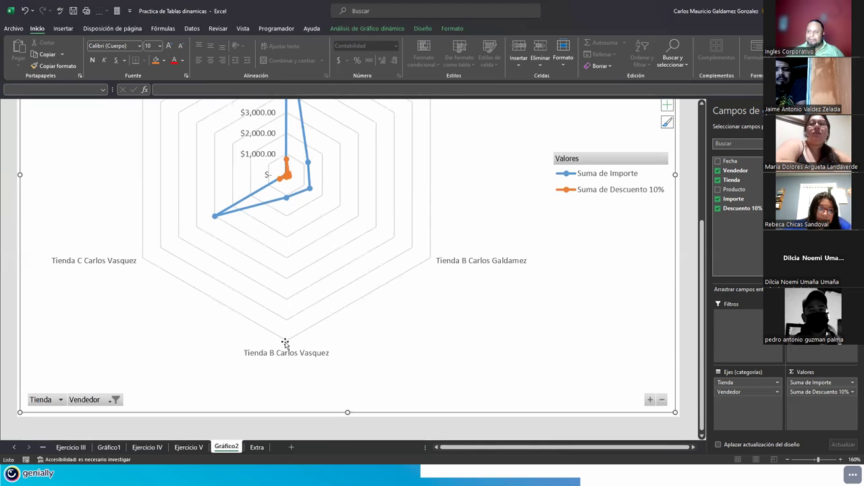
left_click(285, 343)
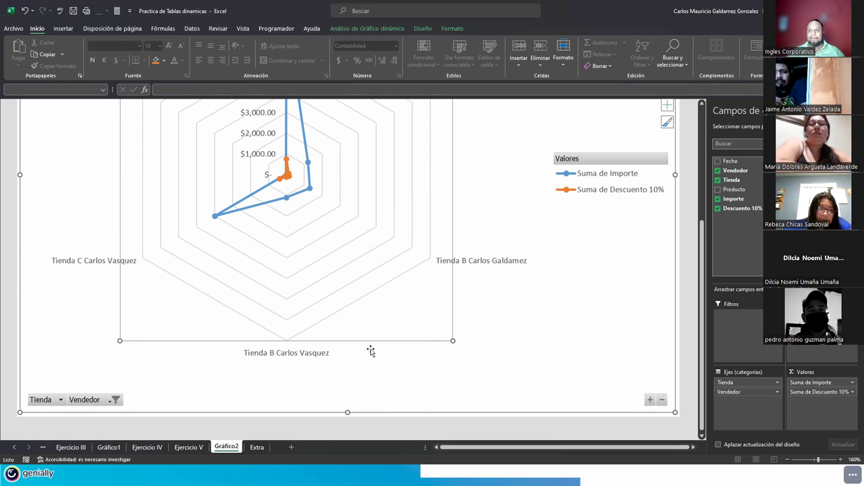
scroll(371, 351, "up", 1)
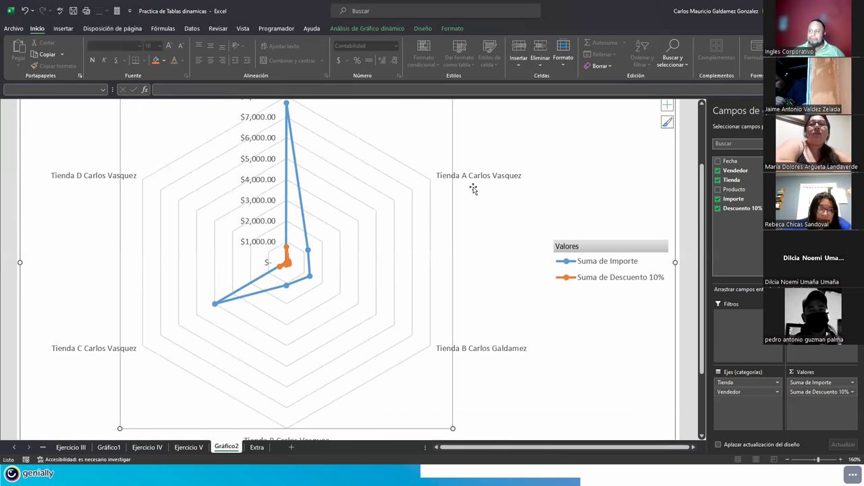
scroll(474, 192, "up", 1)
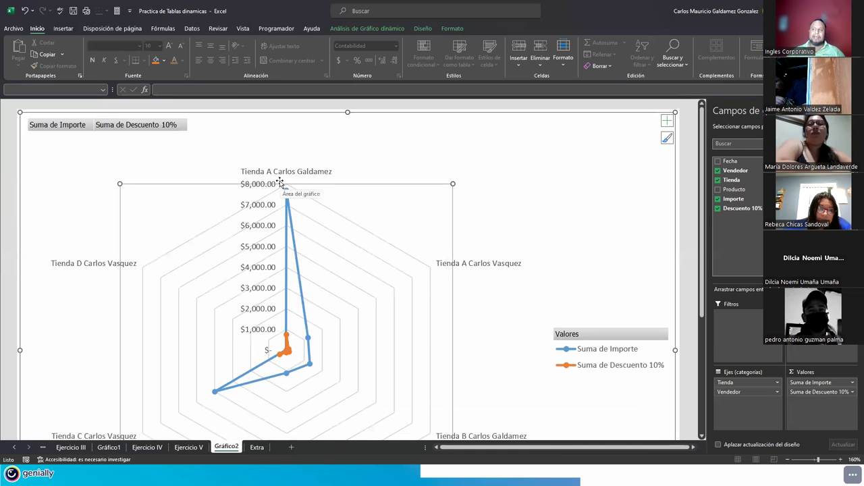
scroll(131, 287, "down", 1)
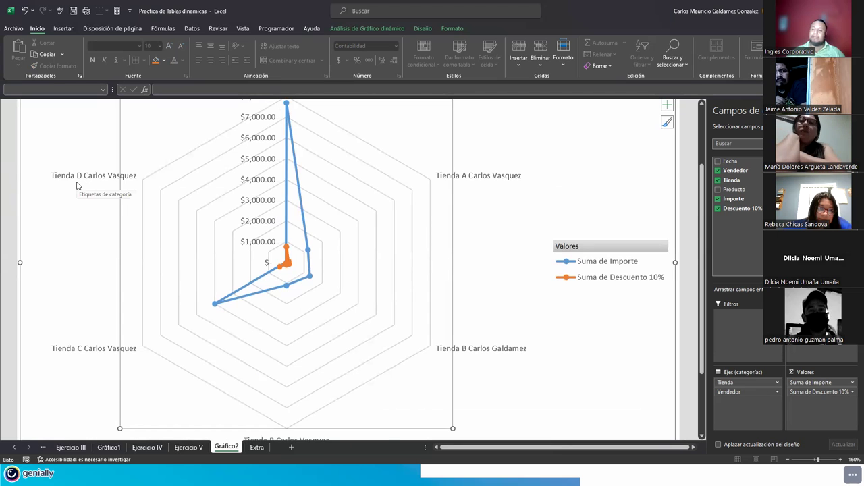
left_click(147, 199)
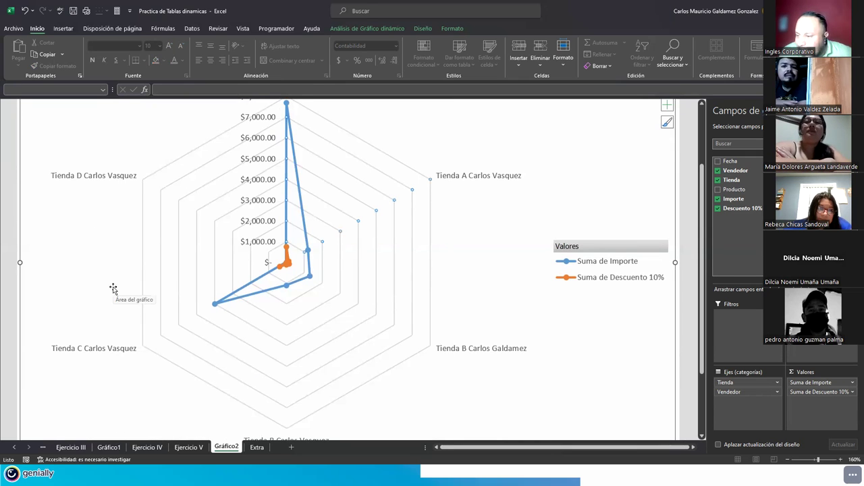
scroll(112, 288, "down", 3)
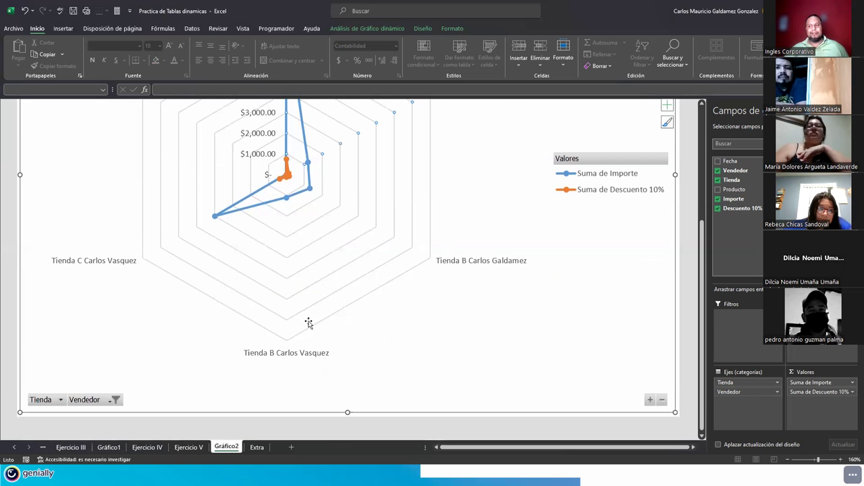
scroll(311, 326, "up", 2)
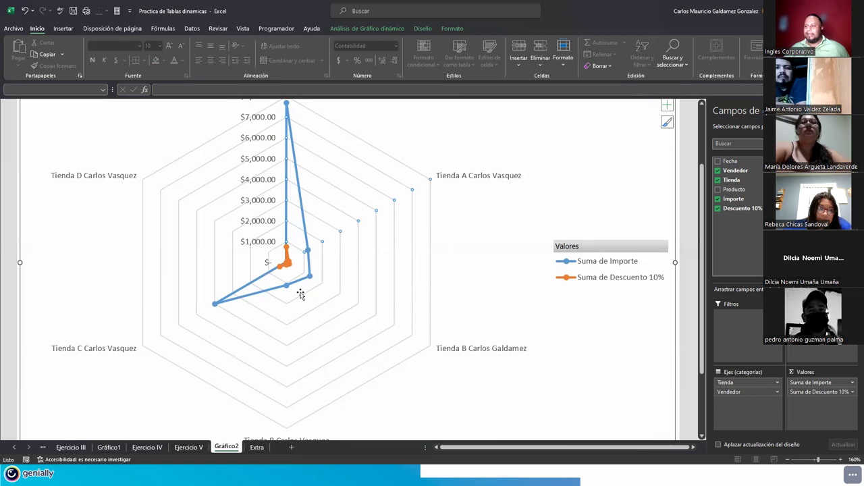
mouse_move(290, 265)
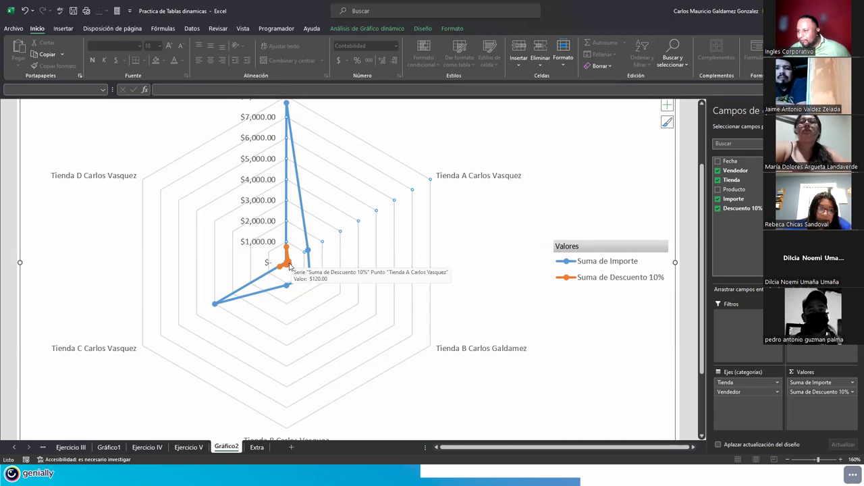
mouse_move(288, 250)
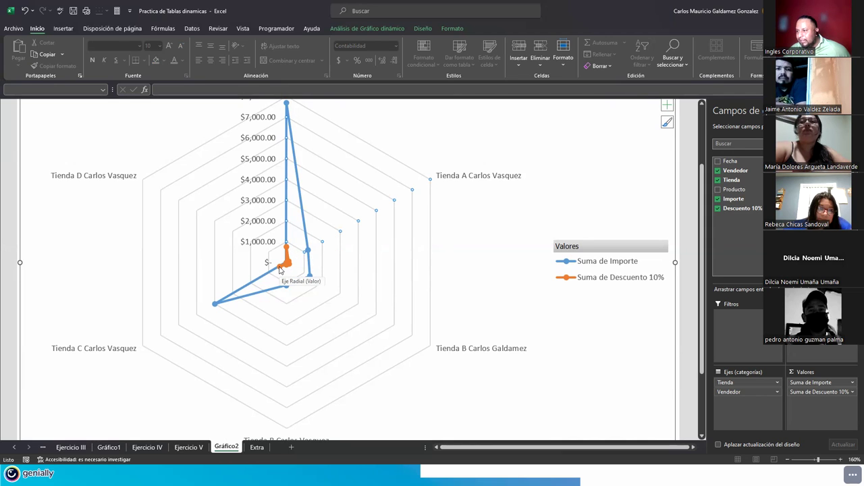
left_click(278, 262)
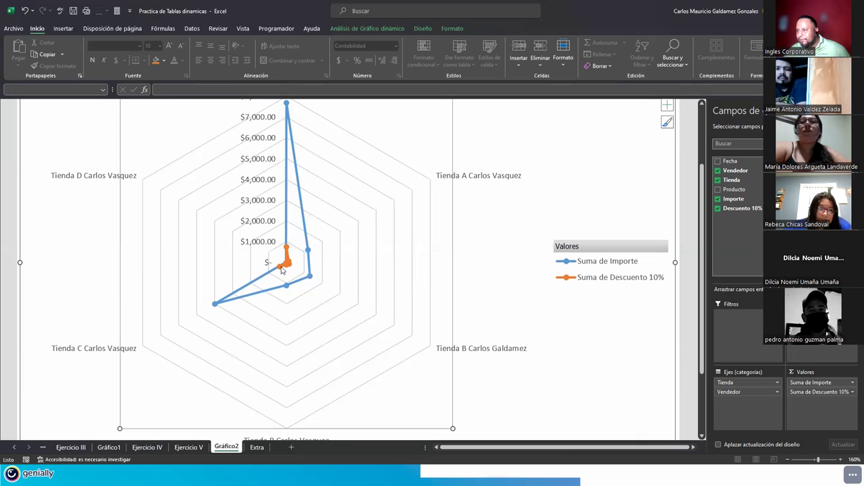
mouse_move(282, 269)
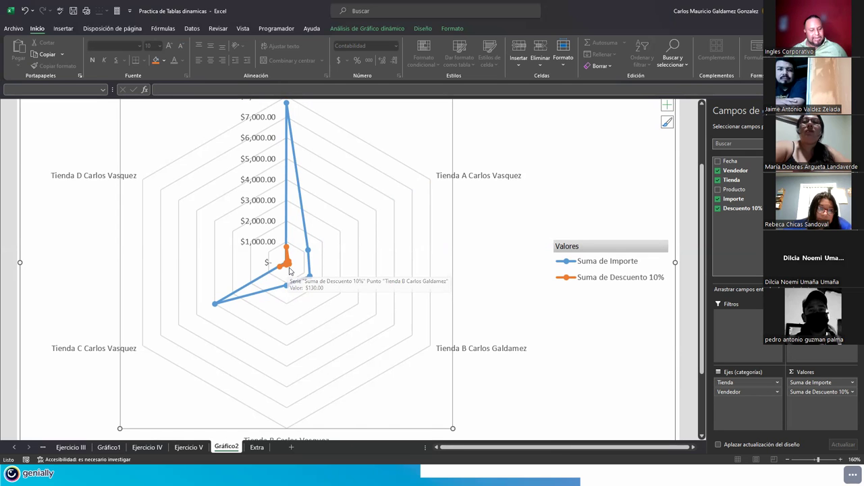
scroll(307, 260, "up", 1)
- Zoom Gráfico2 in and back to 115%, then show the Vendedor filter list with two sellers checked
scroll(303, 263, "up", 3)
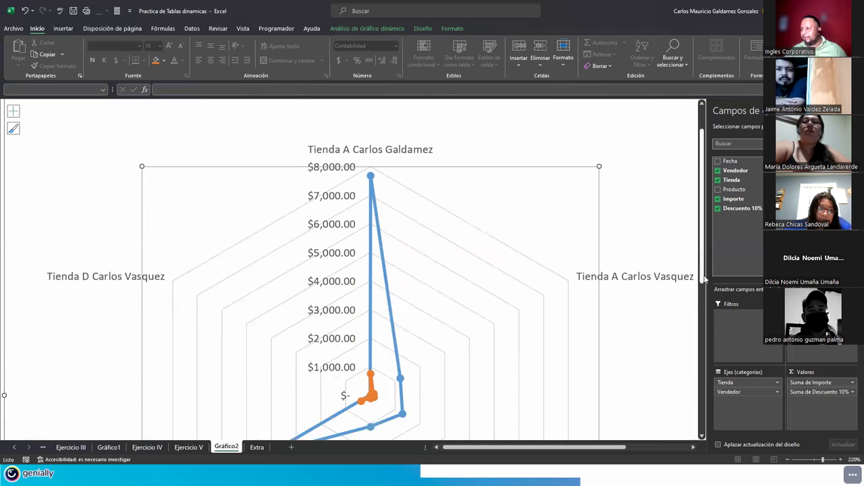
left_click_drag(700, 264, 702, 323)
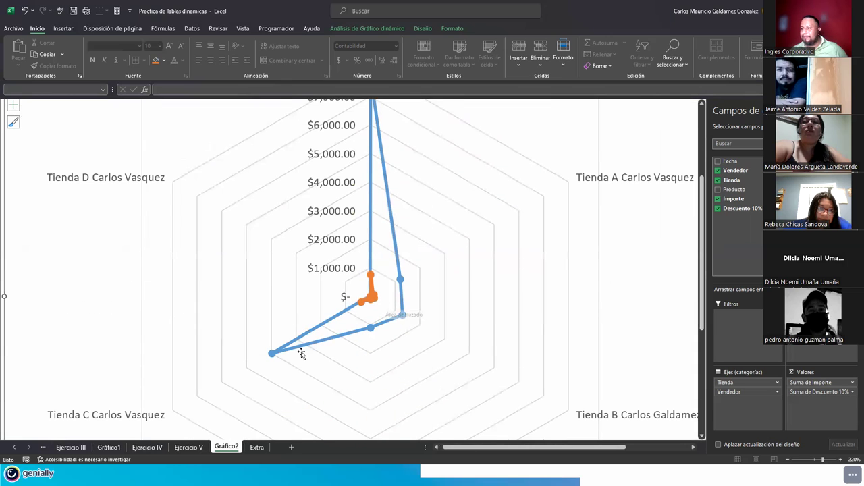
mouse_move(272, 357)
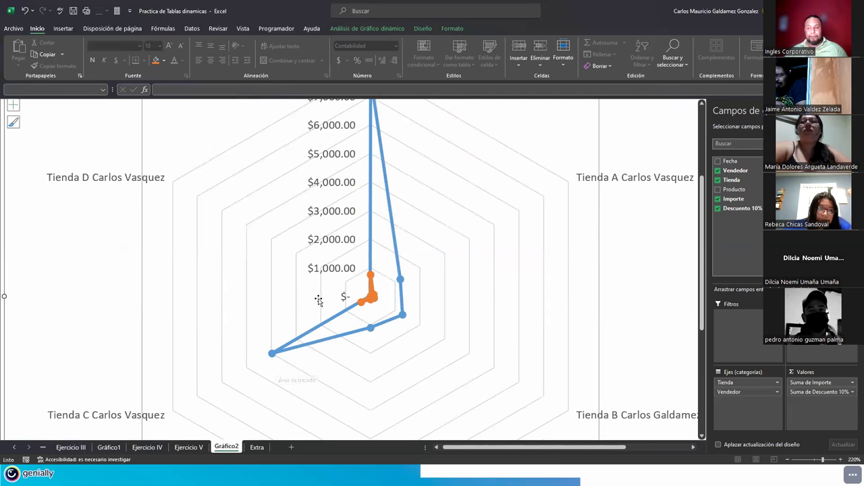
scroll(318, 299, "down", 3)
scroll(397, 285, "up", 3)
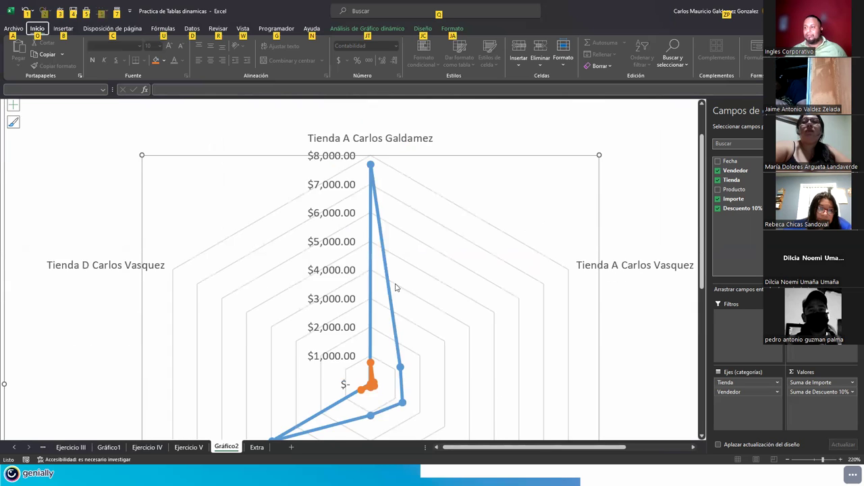
scroll(397, 287, "down", 2, "ctrl")
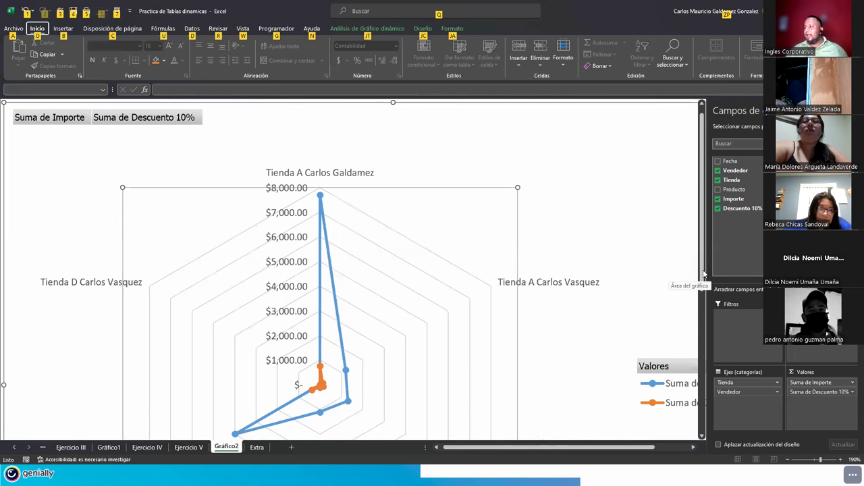
left_click_drag(702, 274, 708, 313)
scroll(223, 305, "down", 3, "ctrl")
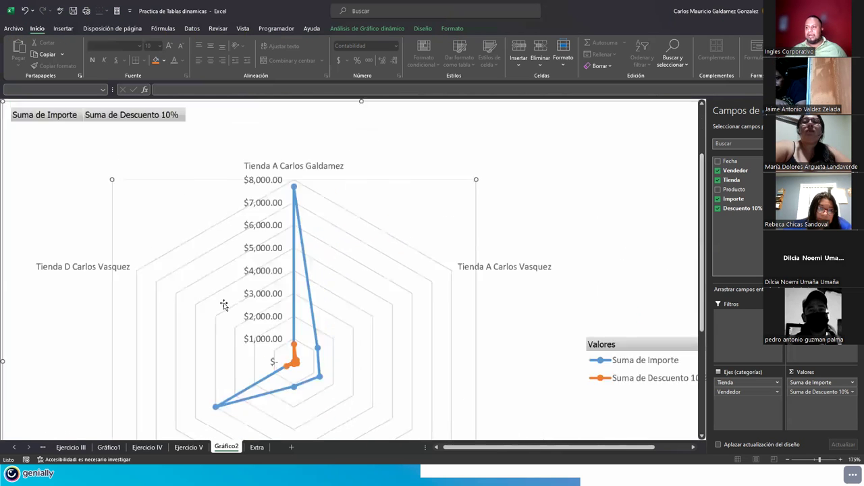
scroll(225, 307, "down", 1, "ctrl")
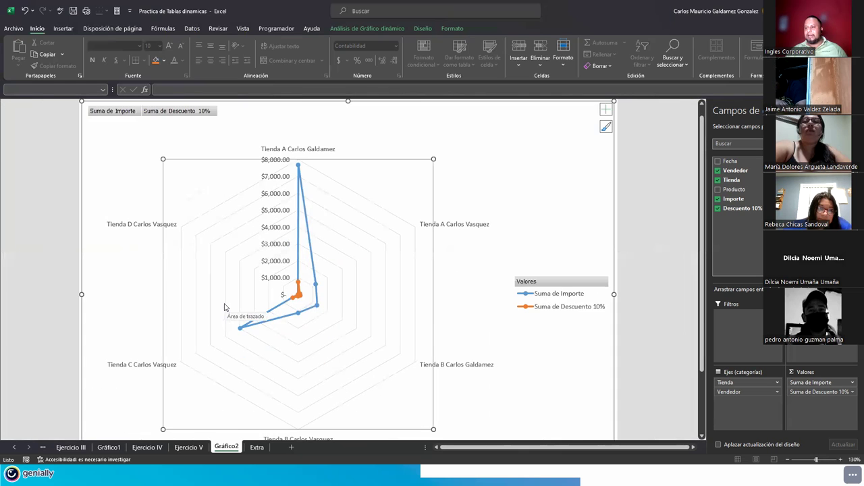
scroll(225, 307, "down", 1, "ctrl")
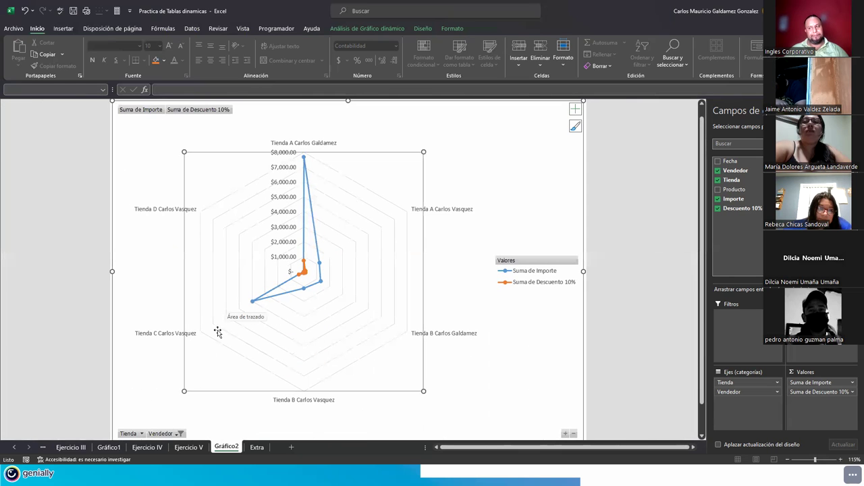
left_click(179, 433)
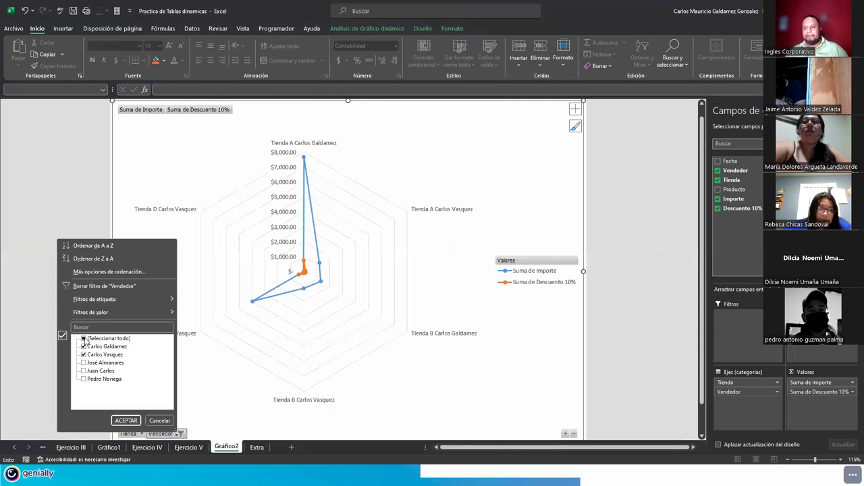
- Clear the Vendedor filter so all sellers appear across 18 store-seller spokes
left_click(101, 286)
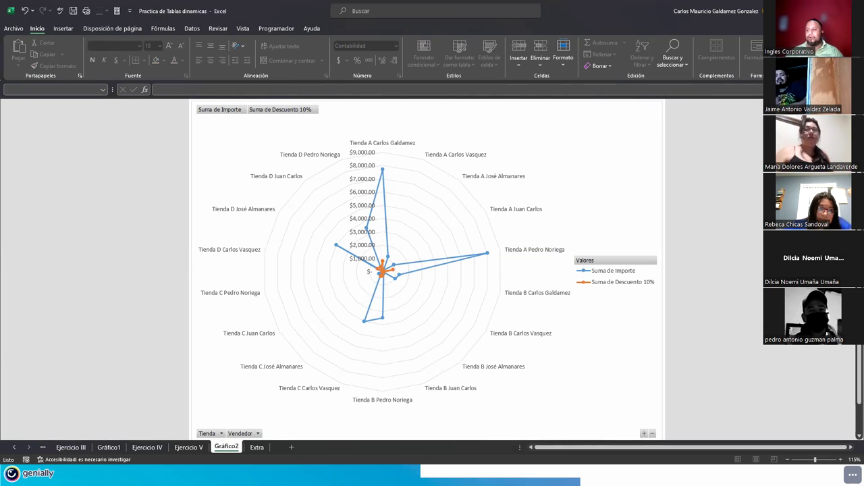
- On the Ejercicio V sheet, move the timeline below the pivot table and select the pivot table
left_click(192, 449)
scroll(378, 343, "up", 5)
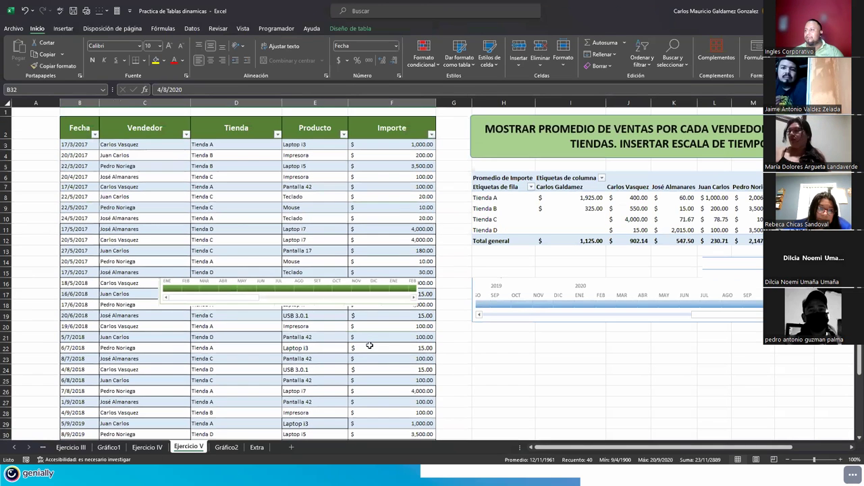
left_click_drag(312, 297, 606, 366)
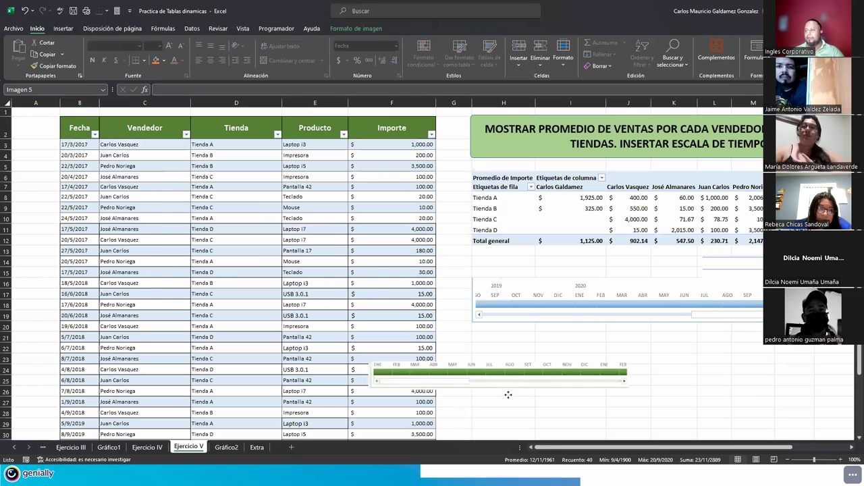
left_click(496, 219)
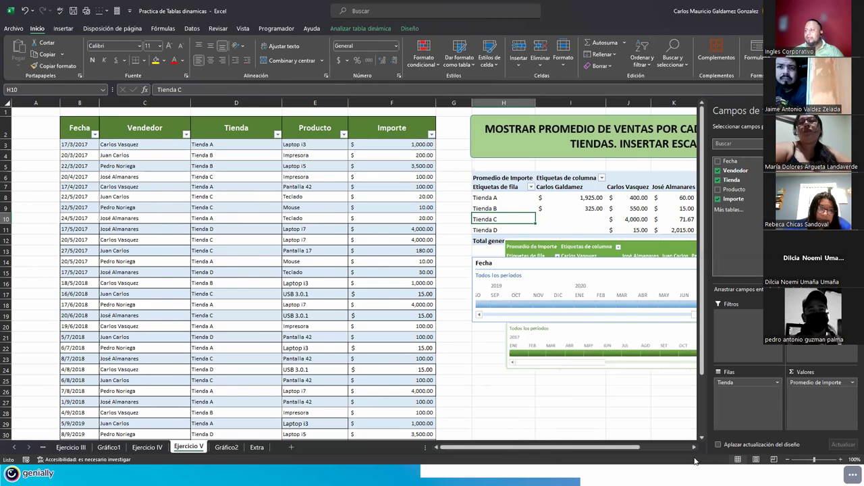
- Check the average-sales pivot table, return to column A, and go to Excel's start page
left_click(694, 447)
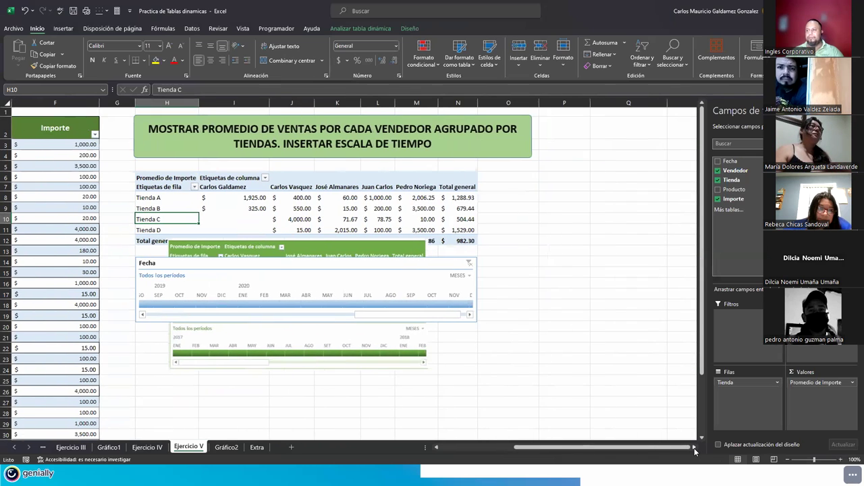
left_click(471, 449)
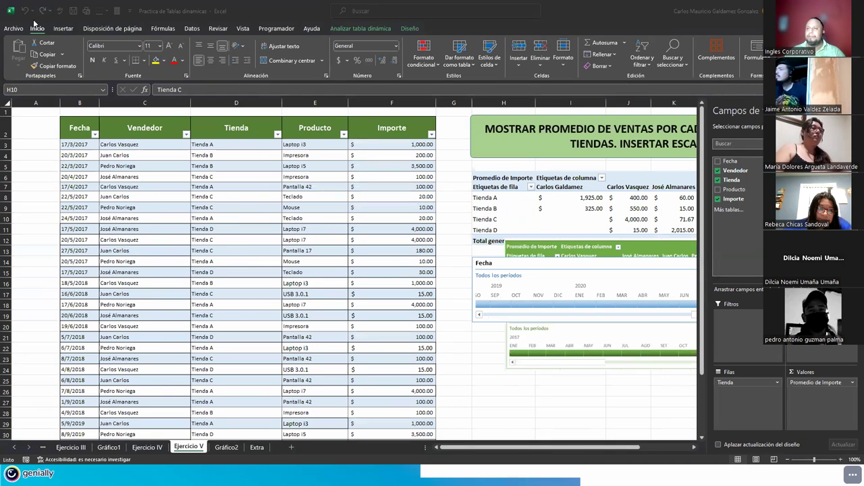
left_click(14, 30)
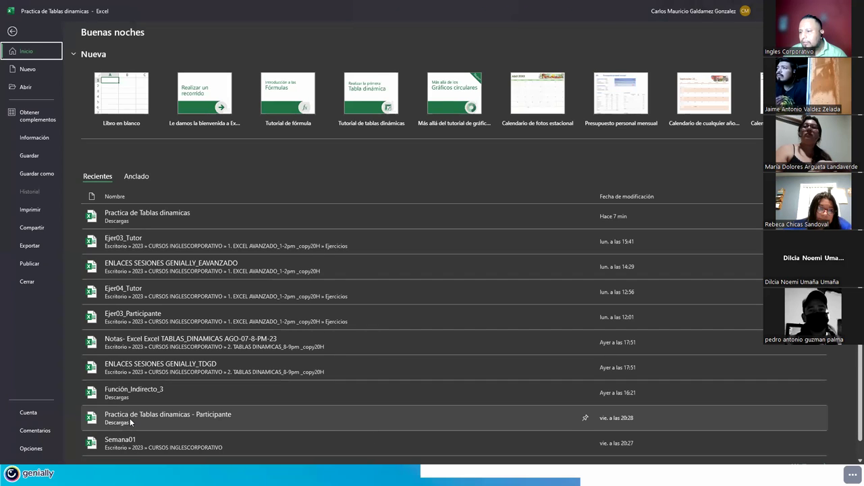
- Browse pinned and recent workbooks under Más libros and open Semana 3 from Semana pasada
scroll(138, 397, "down", 1)
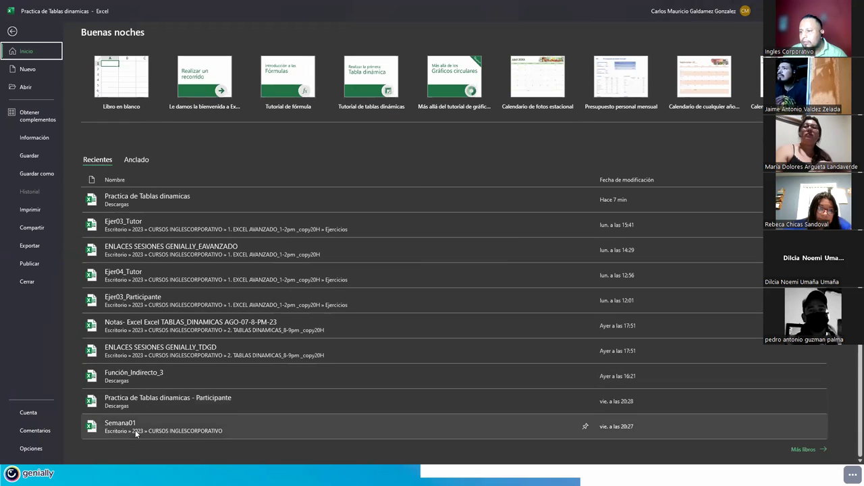
left_click(147, 160)
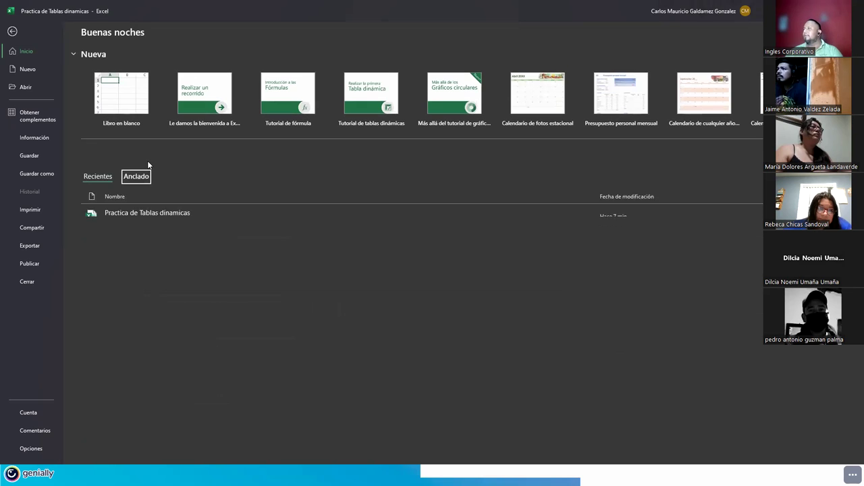
left_click(101, 177)
scroll(777, 432, "down", 1)
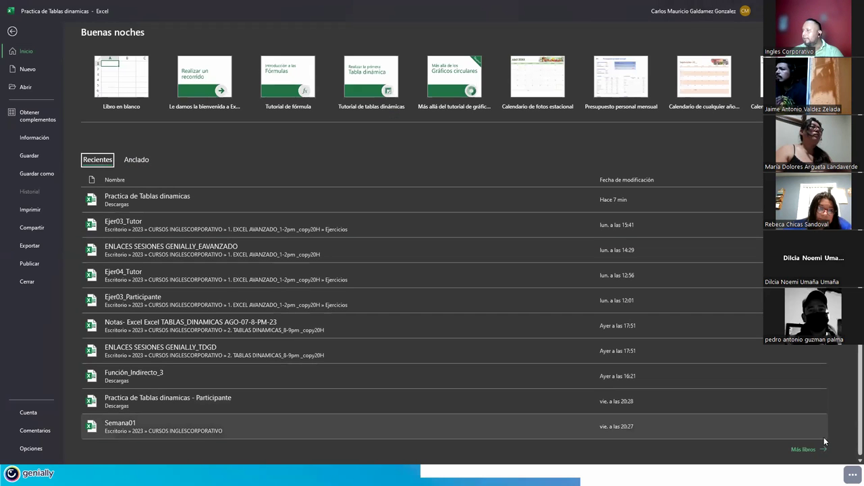
left_click(809, 450)
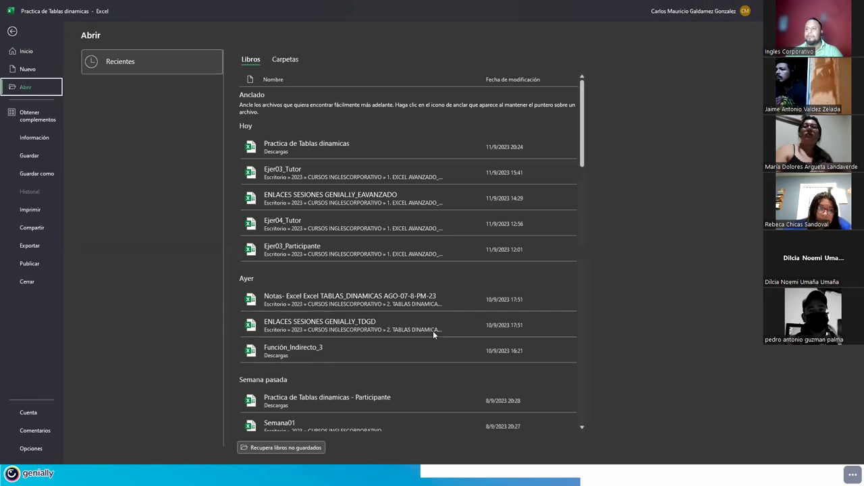
scroll(378, 263, "down", 1)
scroll(377, 301, "down", 3)
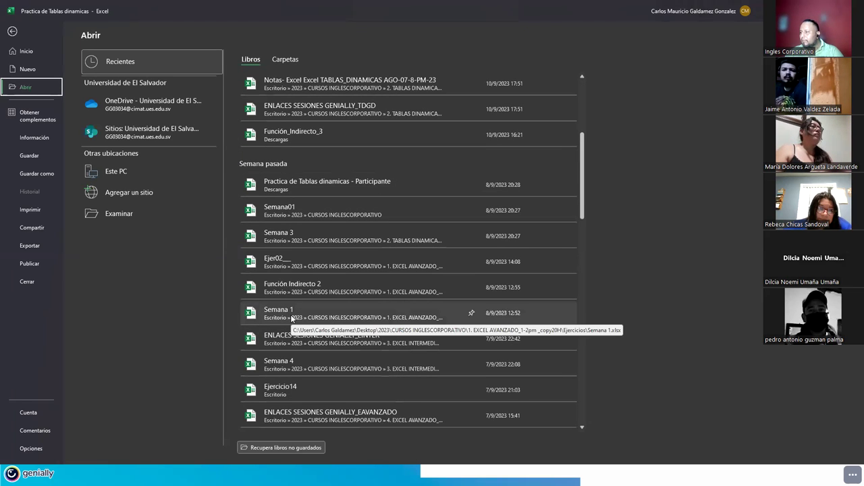
left_click(289, 244)
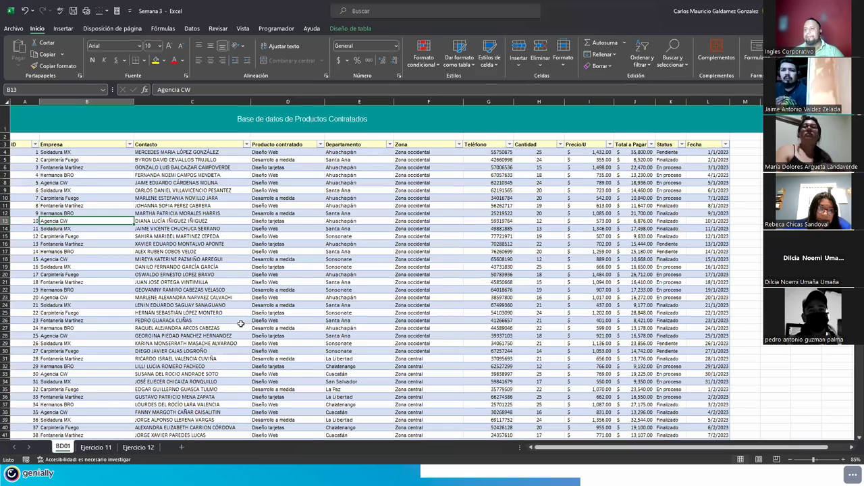
scroll(240, 324, "down", 10)
scroll(145, 247, "up", 10)
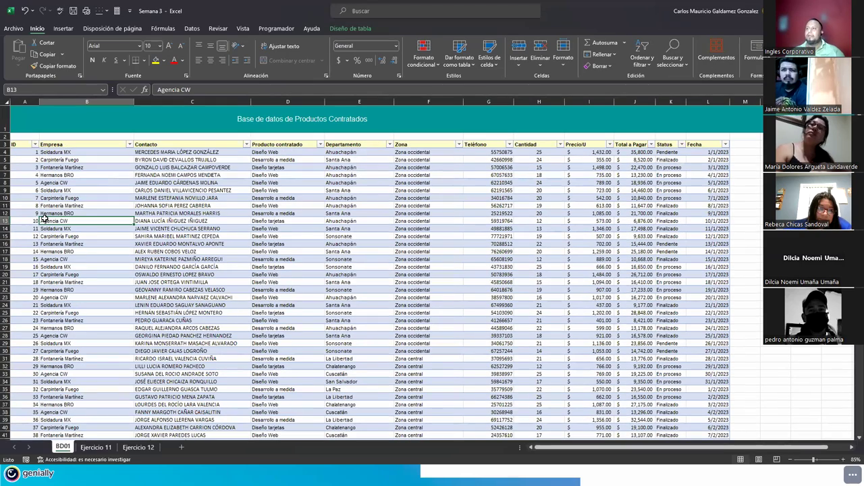
key("ctrl+Down")
key("ctrl+Up")
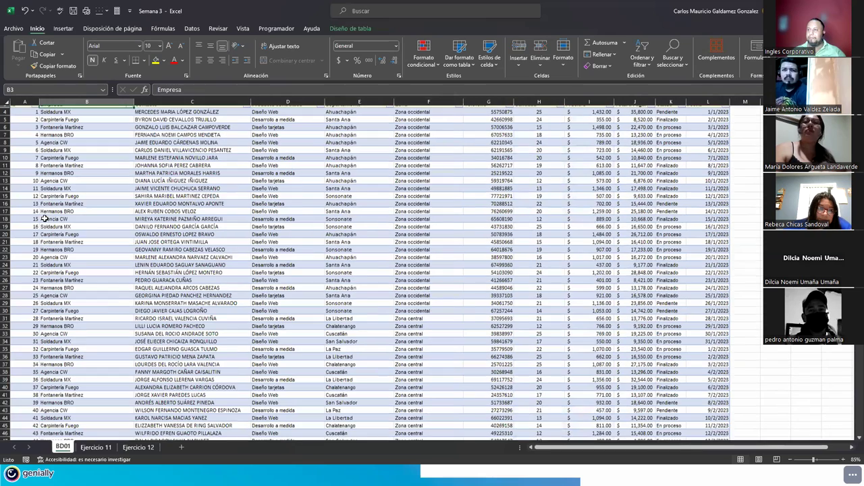
key("ctrl+Home")
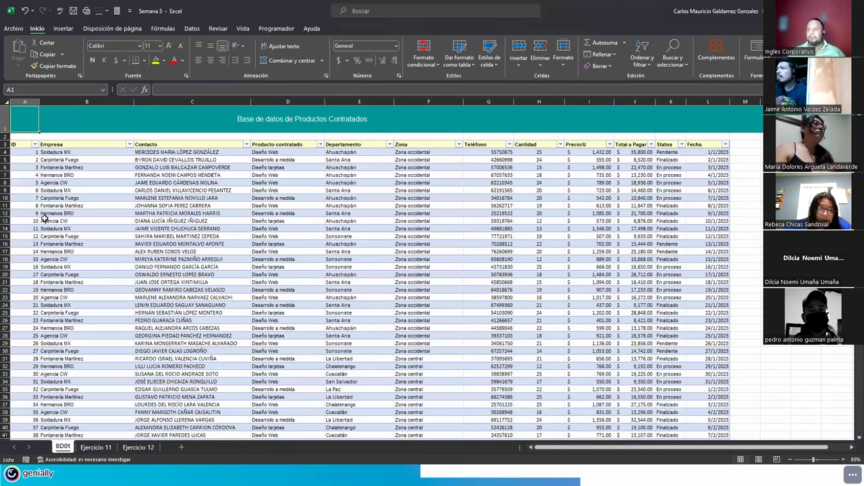
key("ctrl+Down")
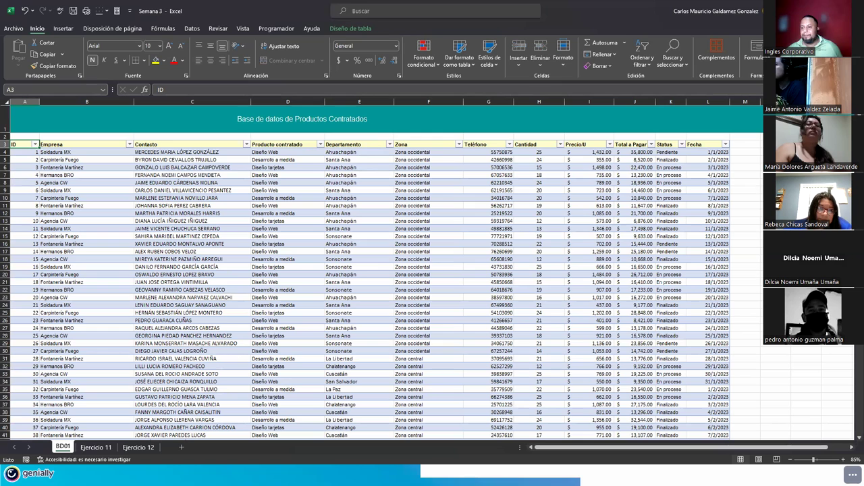
left_click(96, 448)
left_click(139, 447)
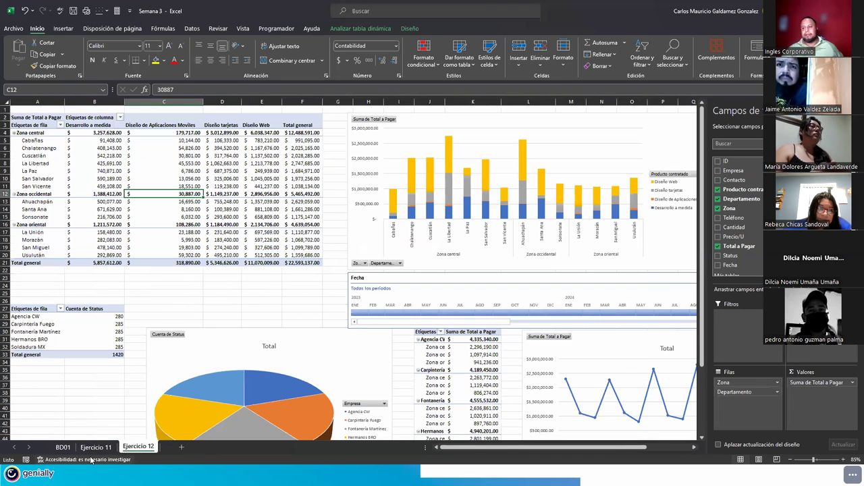
left_click(96, 447)
left_click(63, 447)
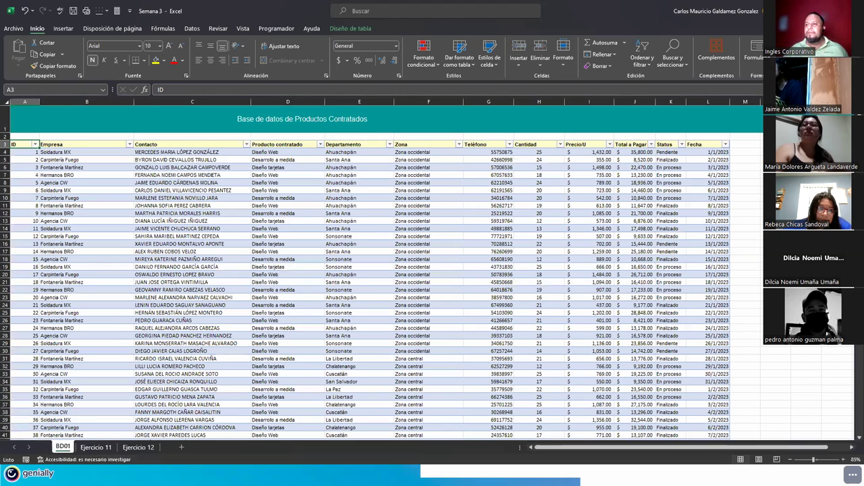
left_click(169, 282)
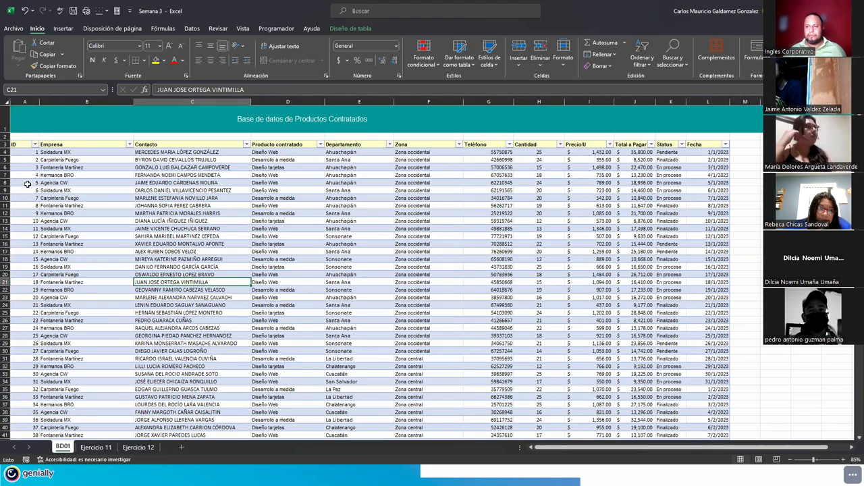
left_click(24, 151)
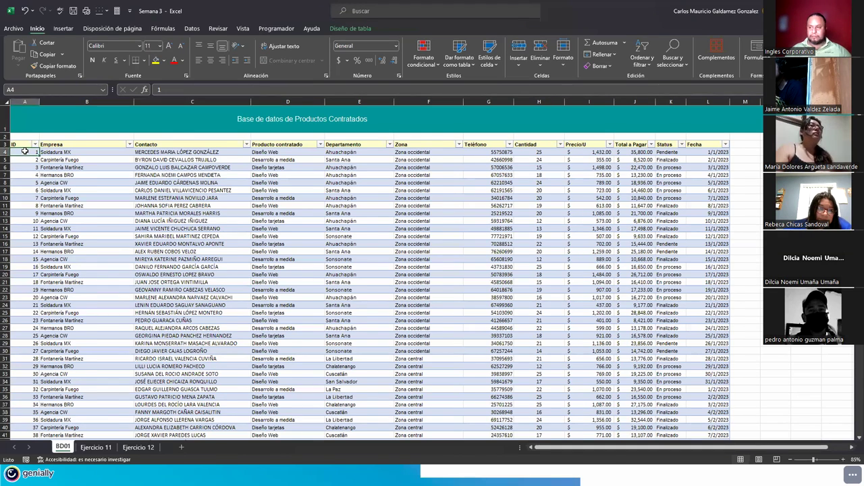
key("ctrl+shift+End")
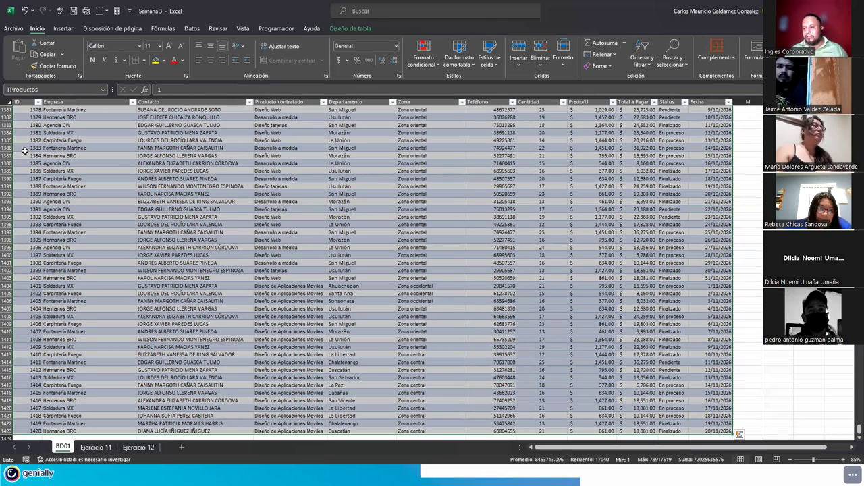
key("ctrl+Up")
key("Up")
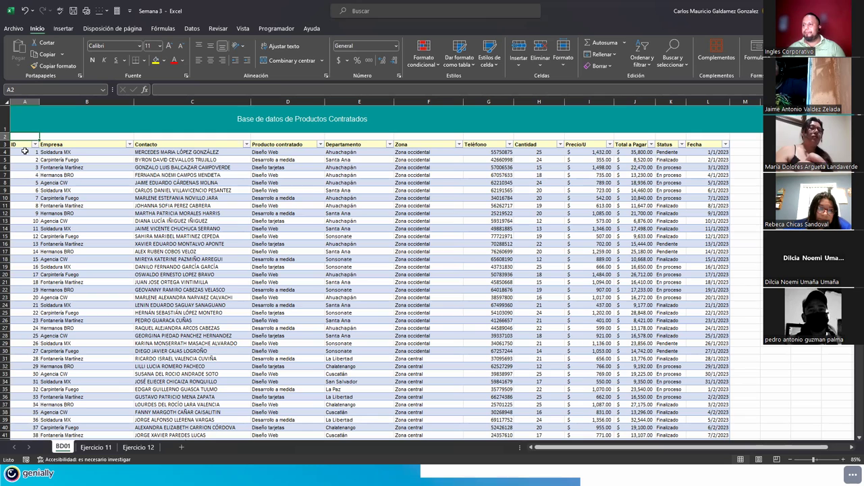
left_click(229, 212)
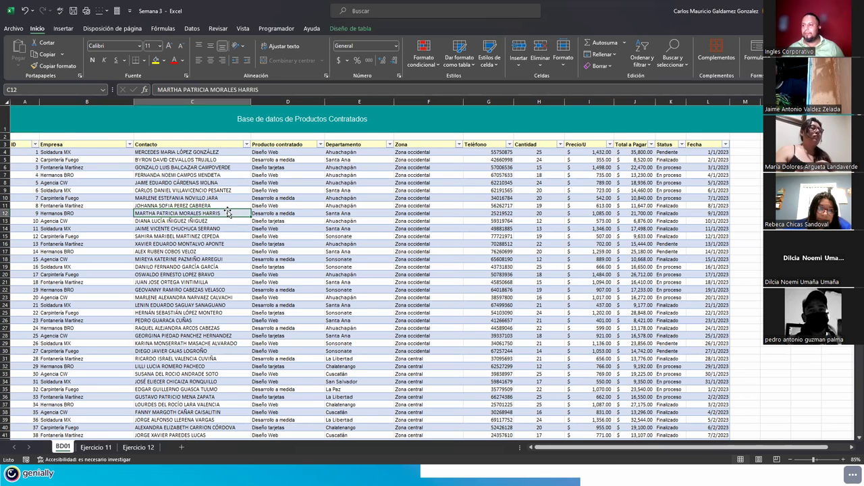
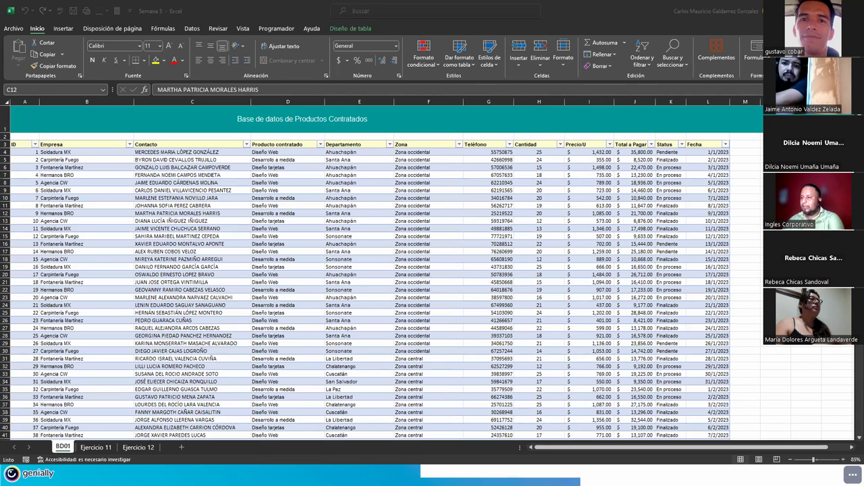
- Bring the Semana 3 workbook to the front and select cell B13 (Agencia CW)
key("alt+Tab")
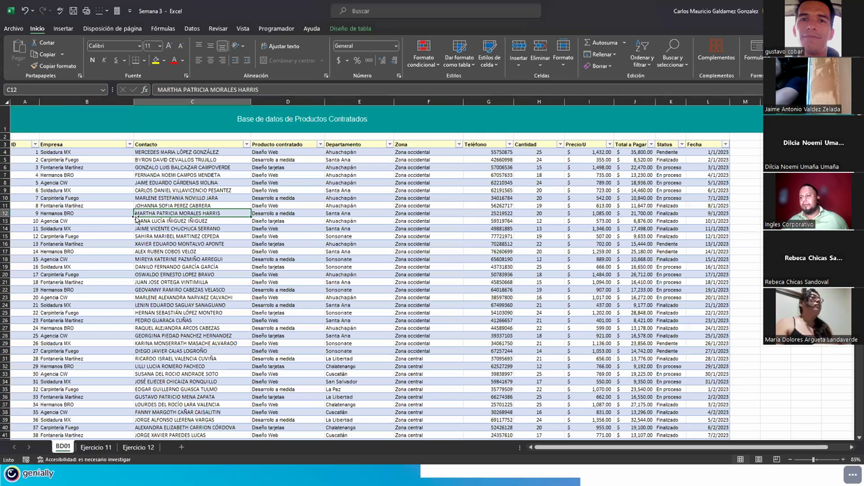
left_click(104, 222)
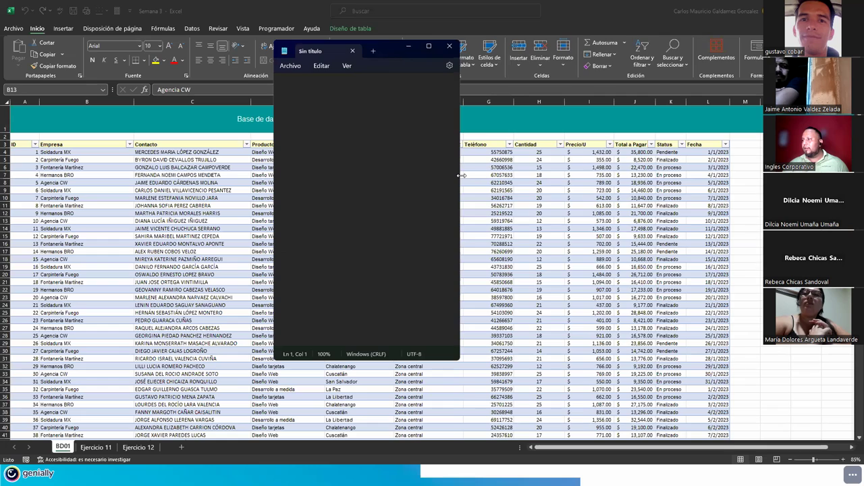
- Widen the Notepad window and write 'EJERCICIO INDIVIDUAL:' with '1400 - 1420' on the next line
left_click_drag(461, 175, 807, 176)
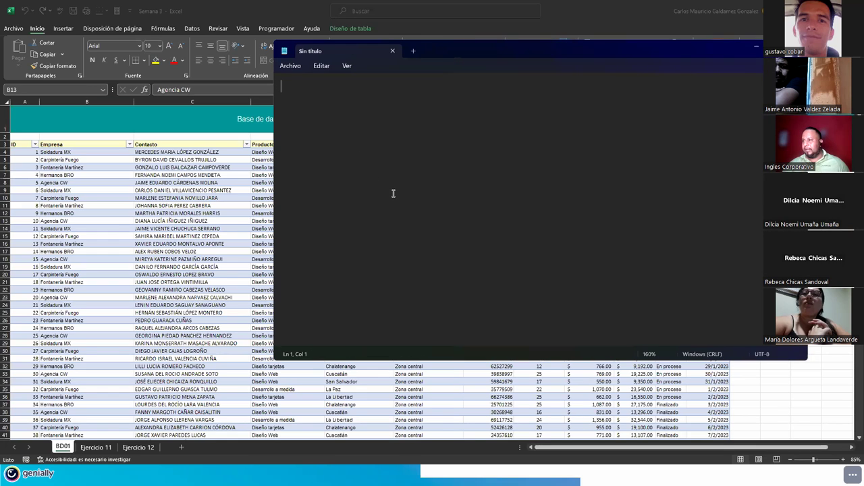
type("EJERCICIO INDI")
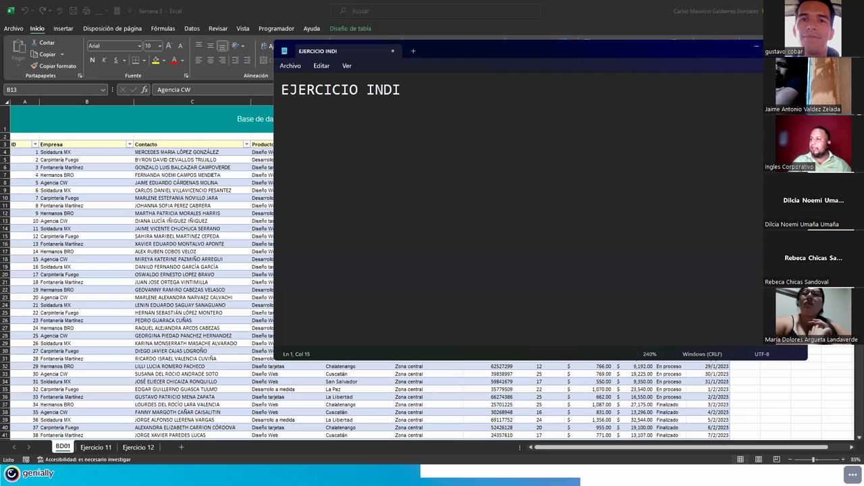
type("VIU")
key("BackSpace")
type("DUAL:")
key("Return")
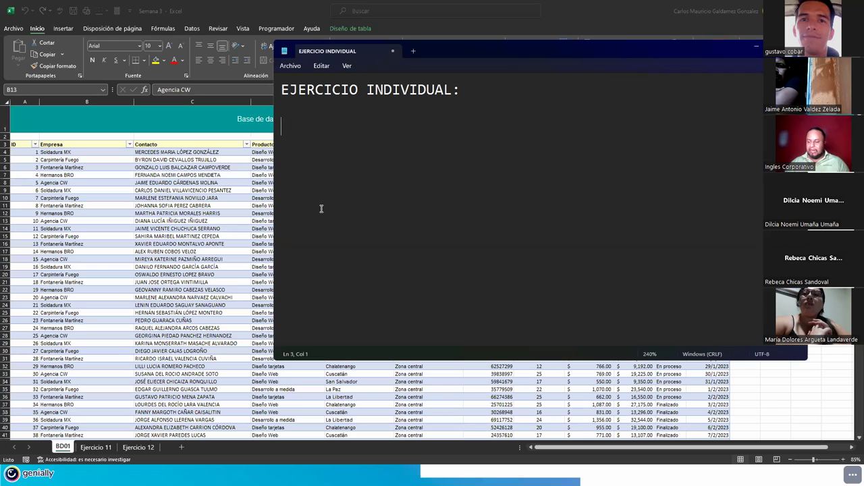
type("1400")
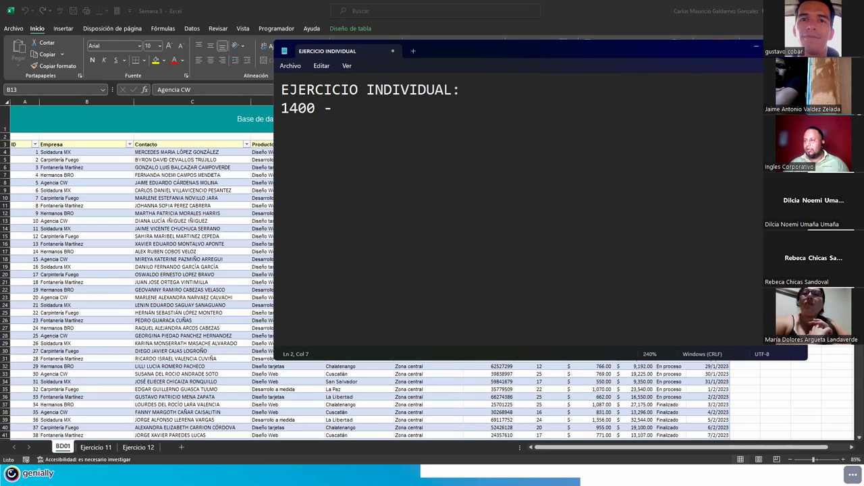
type(" - 1420")
key("Return")
key("Return")
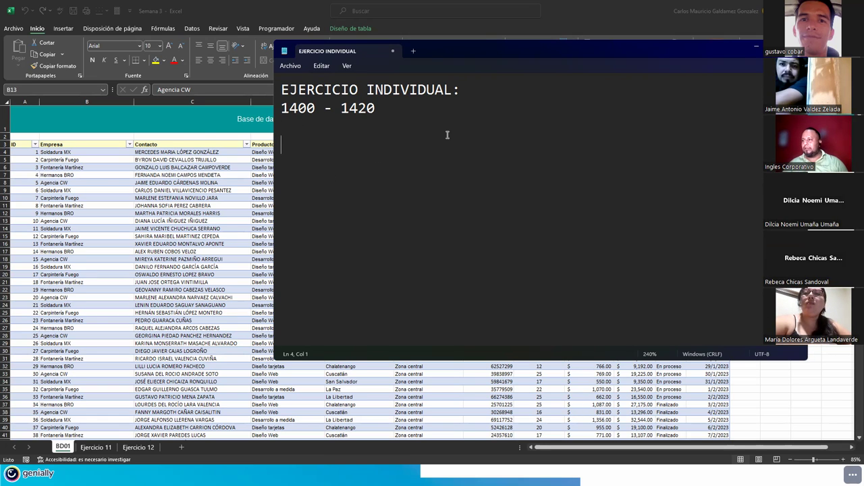
- Move the note window and type item '1. Usando la tabla Productos Contratados:'
mouse_move(466, 53)
left_mouse_down()
mouse_move(486, 118)
mouse_move(489, 194)
mouse_move(490, 169)
left_mouse_up()
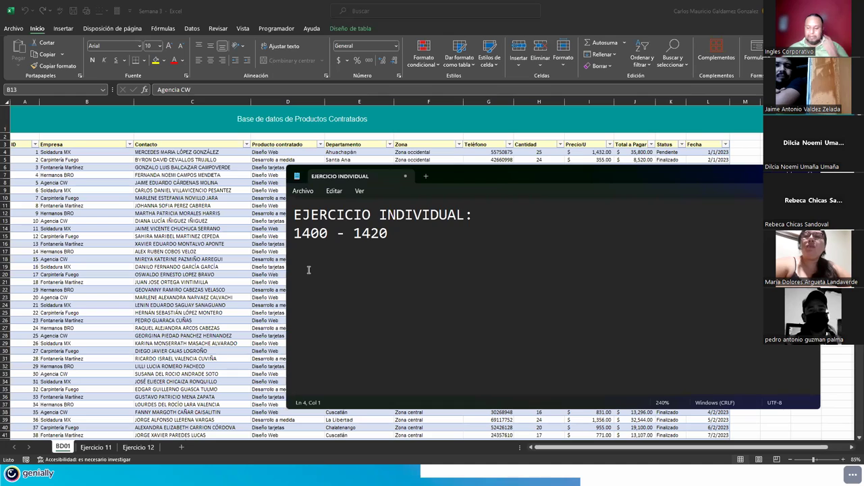
type("1.")
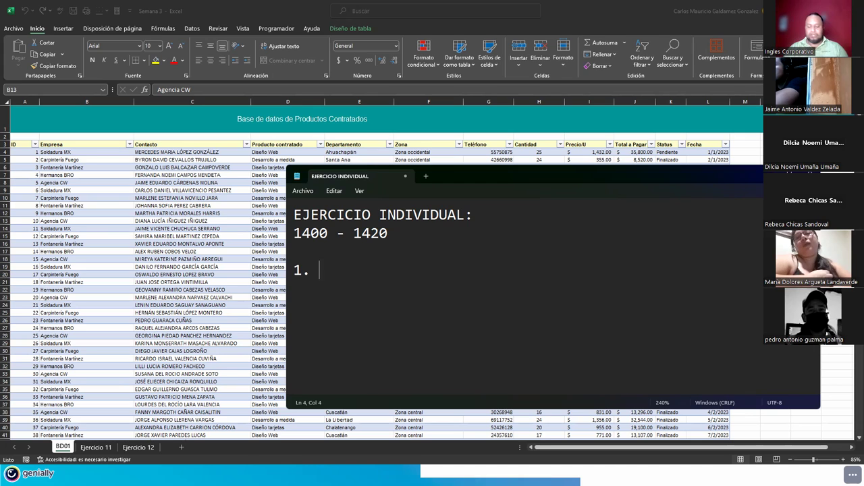
type("uSAN")
key("BackSpace")
key("BackSpace")
key("BackSpace")
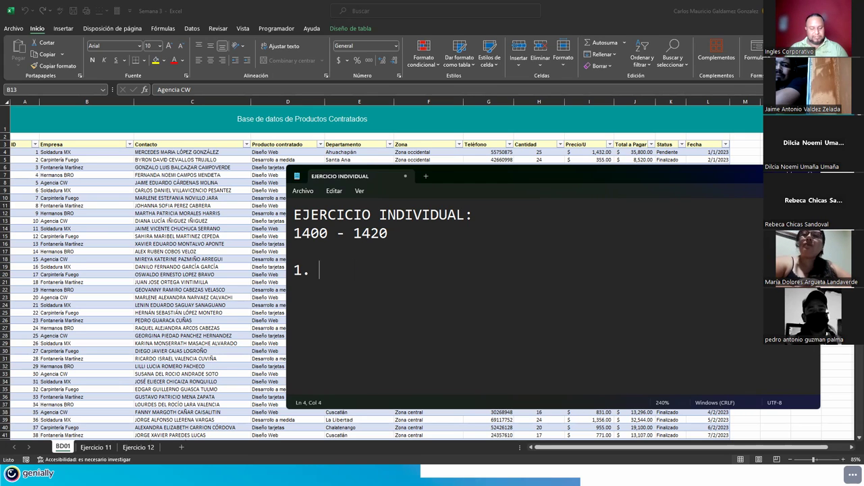
type("Usando la tabla  Productos")
type("Contratados:")
key("Return")
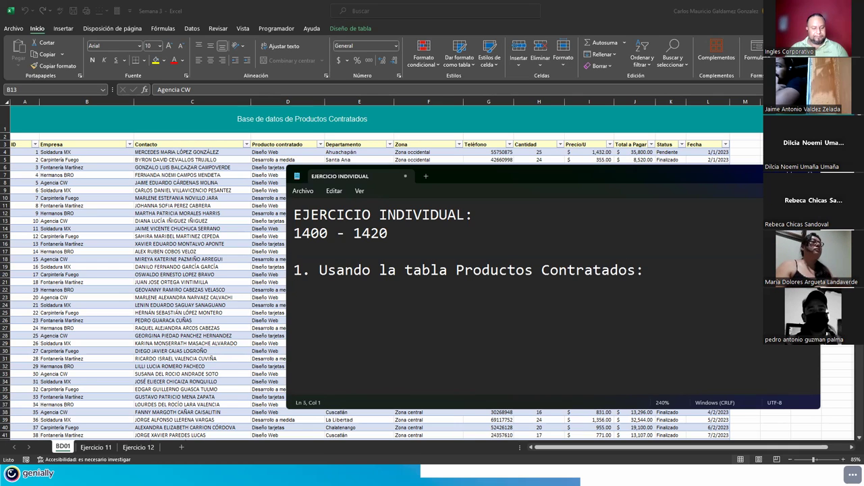
- Add 'a) Tabla dinamica Empresa x Zona -- Total a Pagar' with an indented '- Grafica de Barras' line
type("a) ")
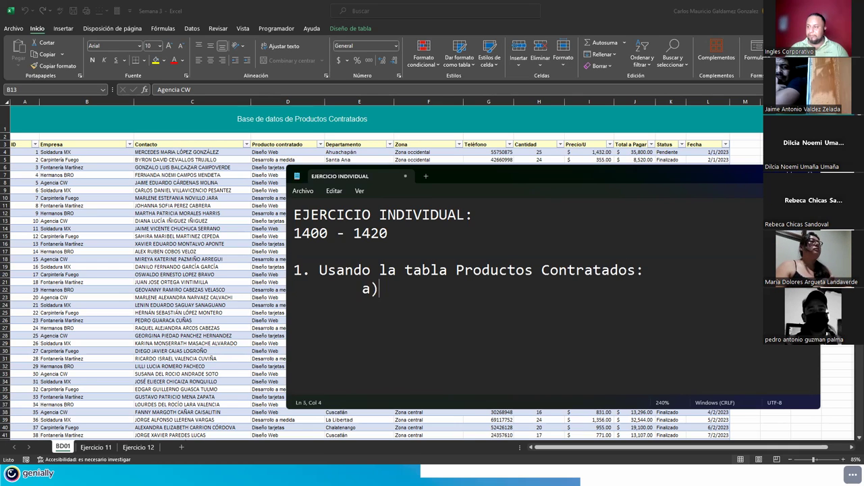
type("T")
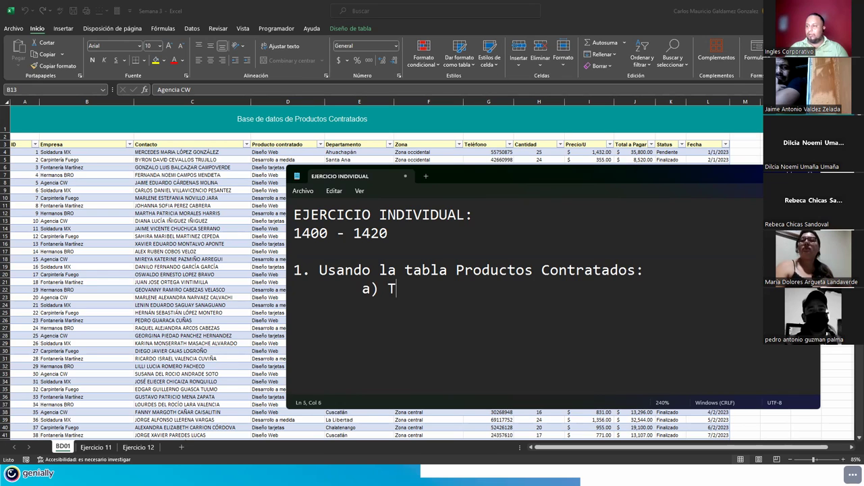
type("abla dinamica ")
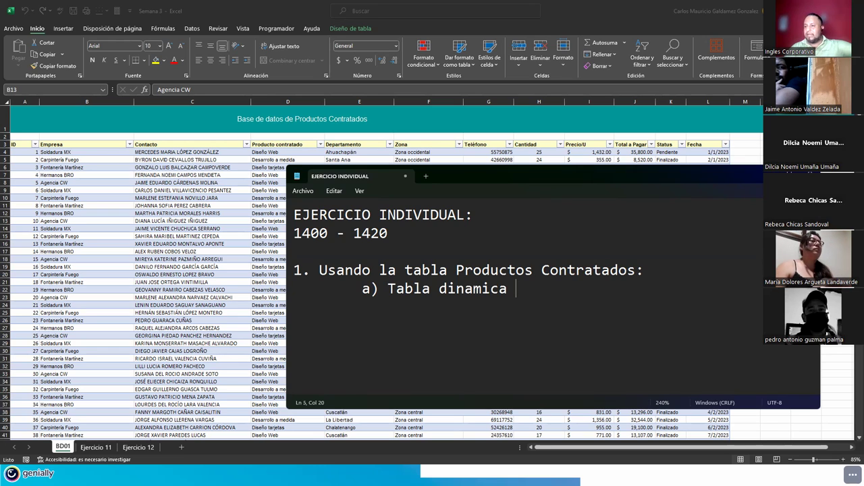
type("Empresa x ")
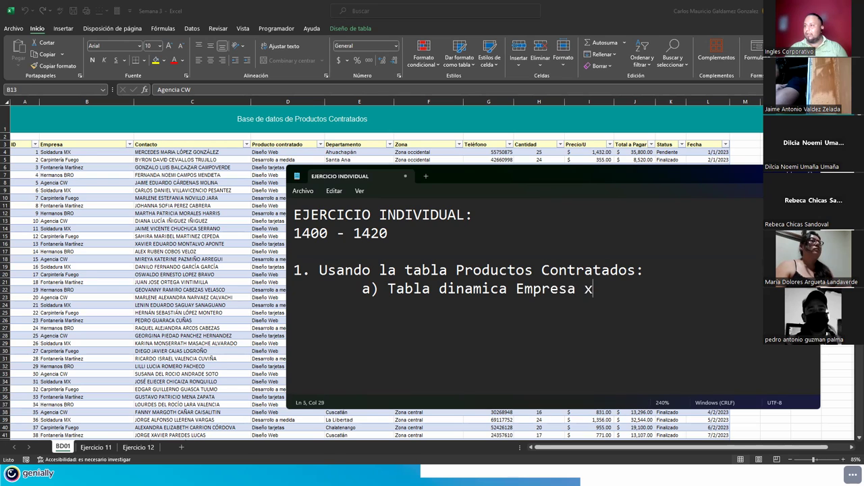
type("Zona ")
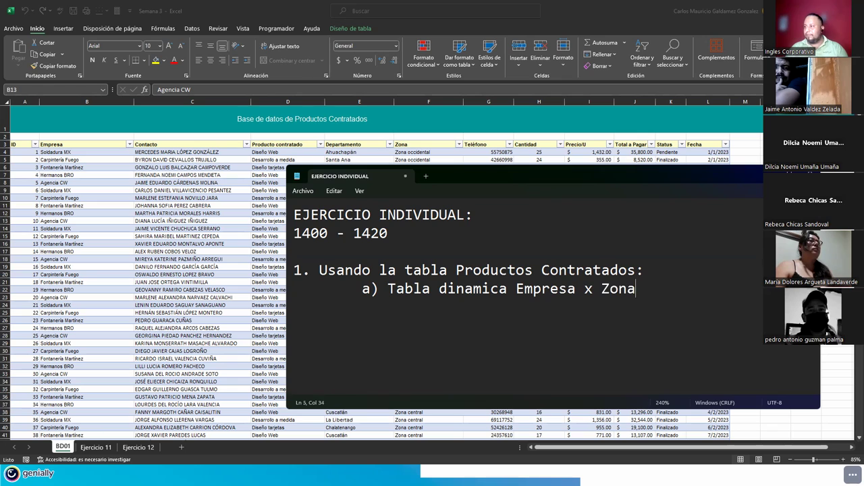
type("-- ")
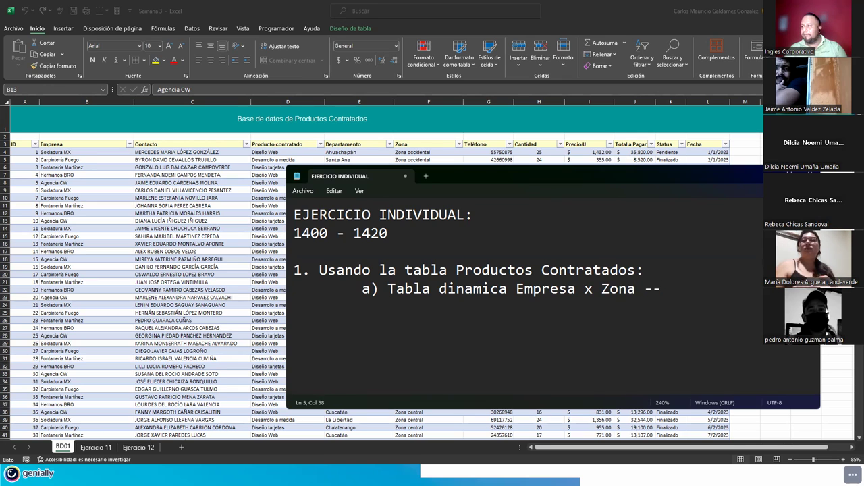
type("Total a Pagar")
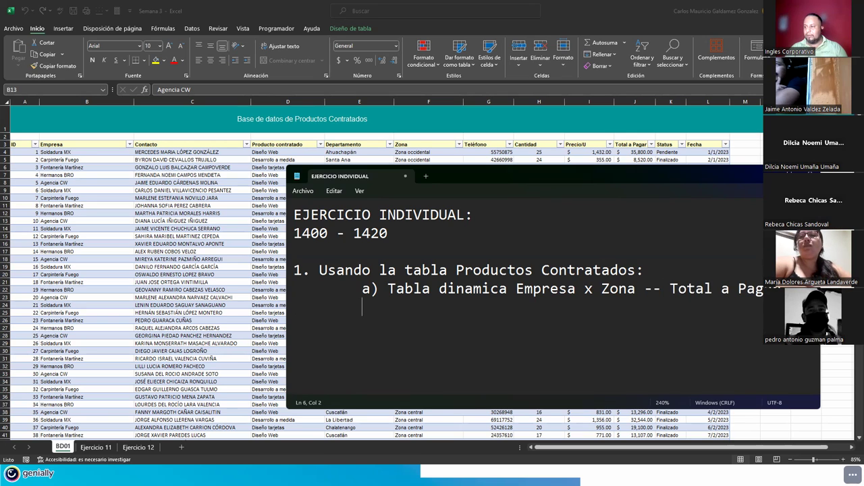
key("Tab")
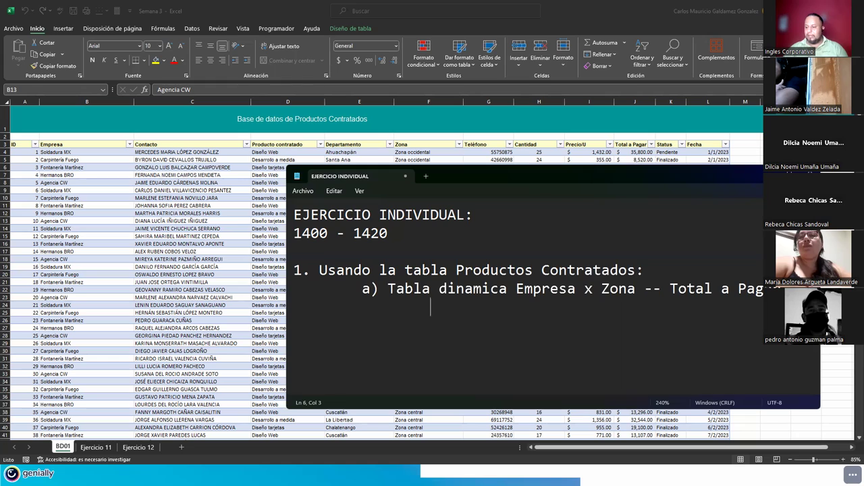
key("Tab")
type("- ")
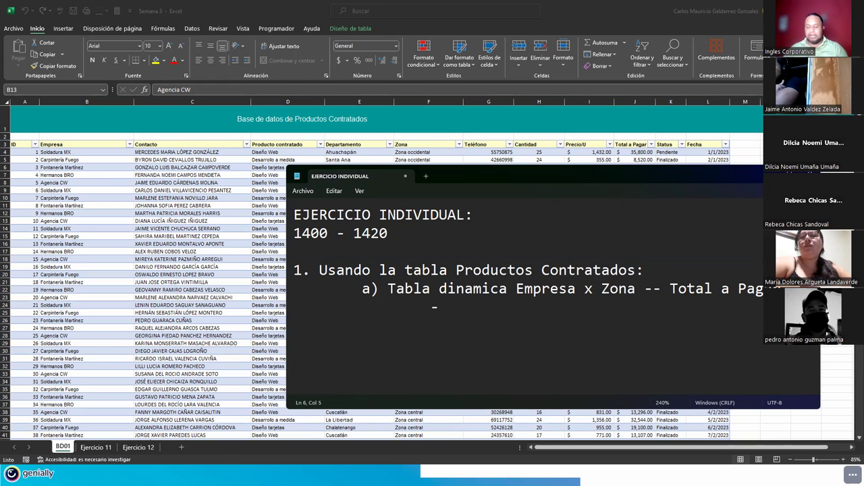
type("Grafica de ")
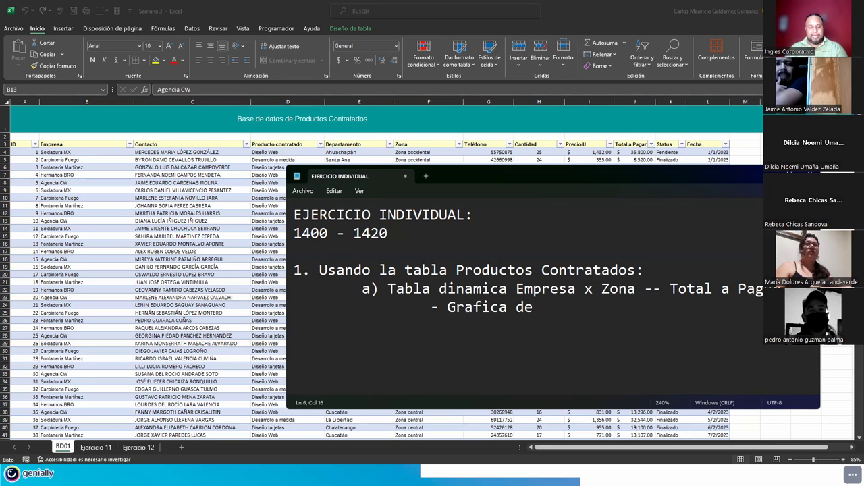
type("Barras")
key("BackSpace")
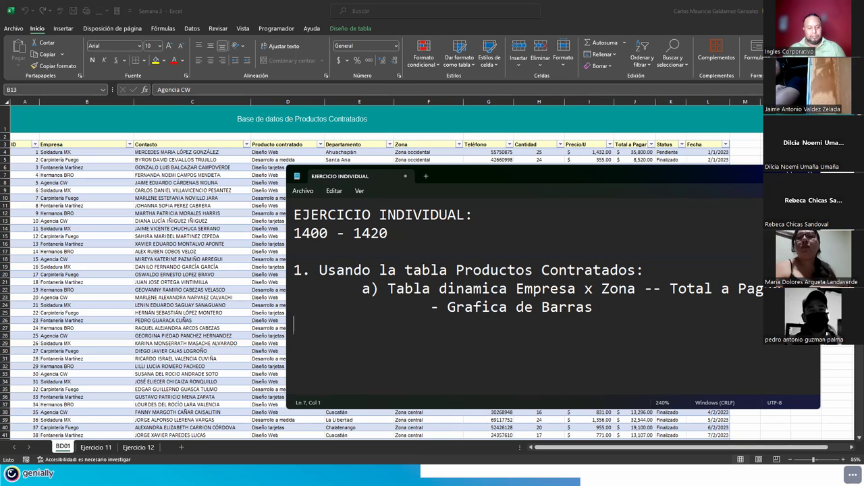
- Type sub-item 'b) Tabla dinamica Producto Contratado por Departamento -- Cantidad'
key("Tab")
type("b) ")
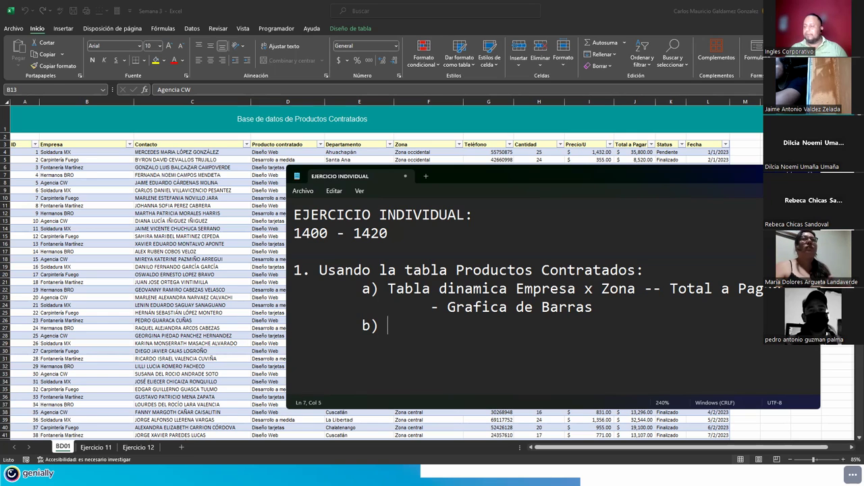
type("Tabla dinamica ")
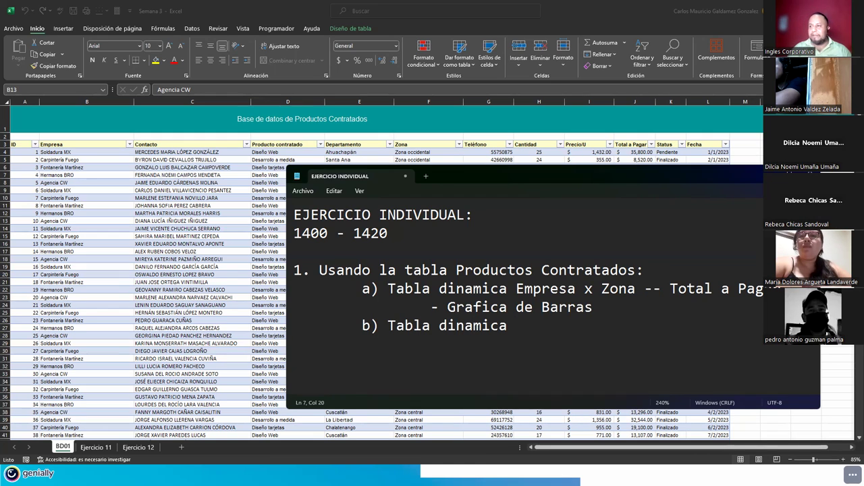
type("Producto ")
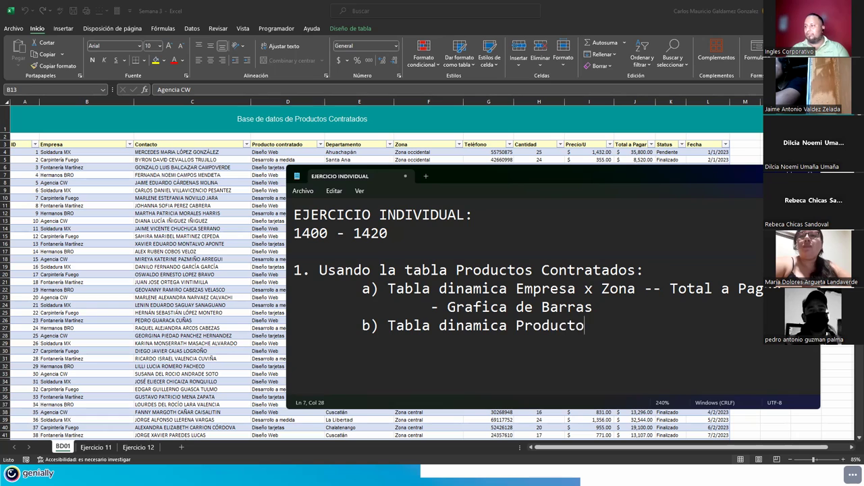
type("Contra")
type("tado")
type(" por Zon")
key("BackSpace")
key("BackSpace")
key("BackSpace")
type("Depar")
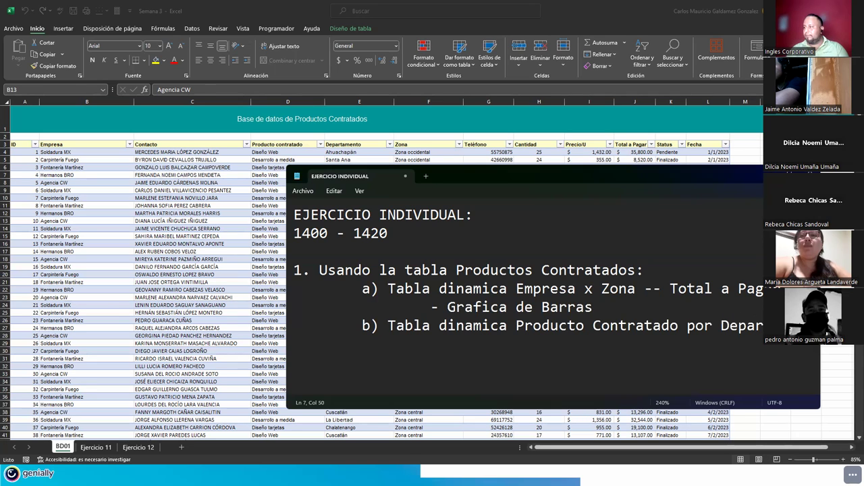
type("tamento")
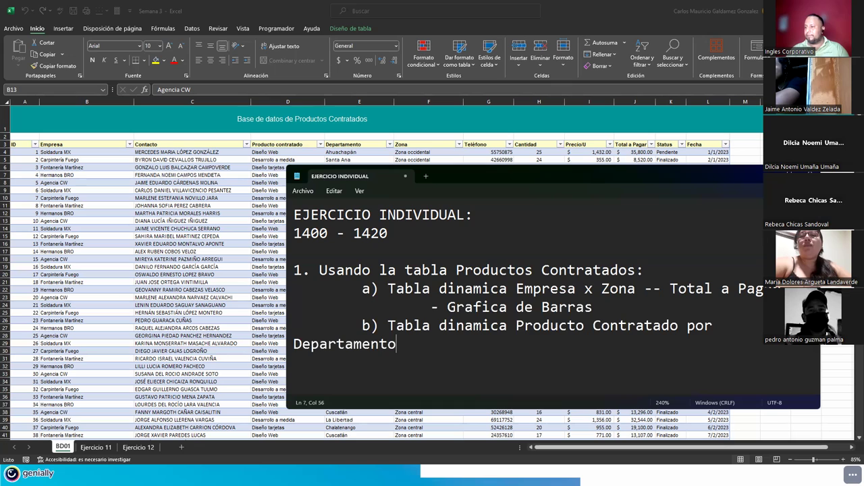
key("Tab")
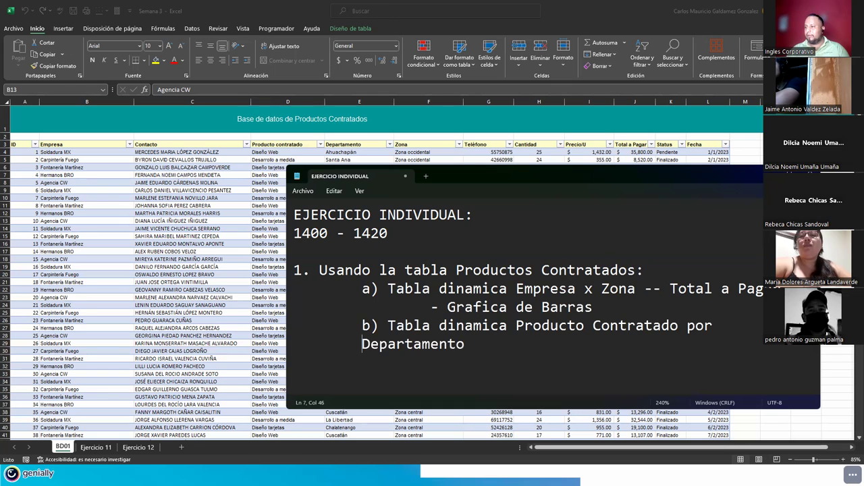
key("BackSpace")
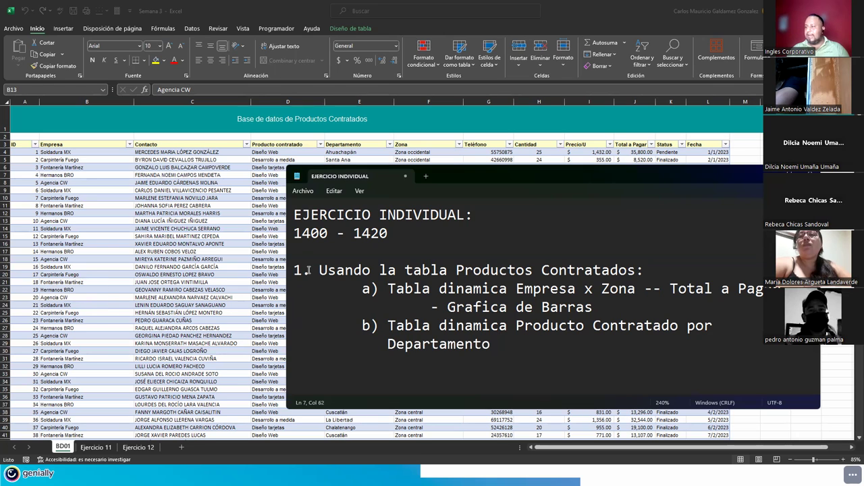
type(" -- Cantidad")
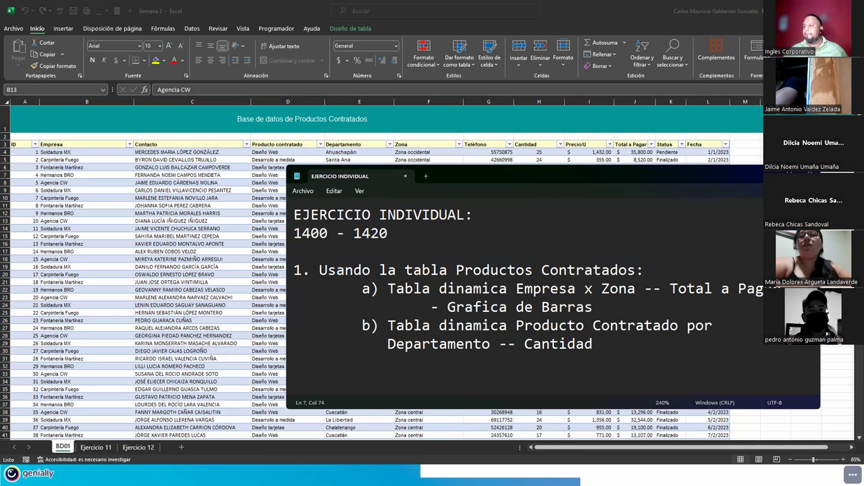
- Tag item a's bar chart with (SUMA) and item b with (CUENTA/CONTAR)
left_click_drag(477, 178, 466, 217)
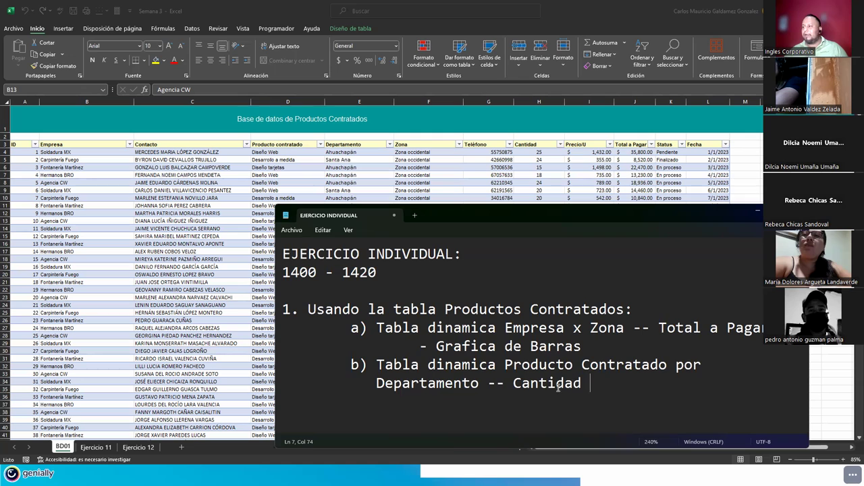
type("(SUMA)")
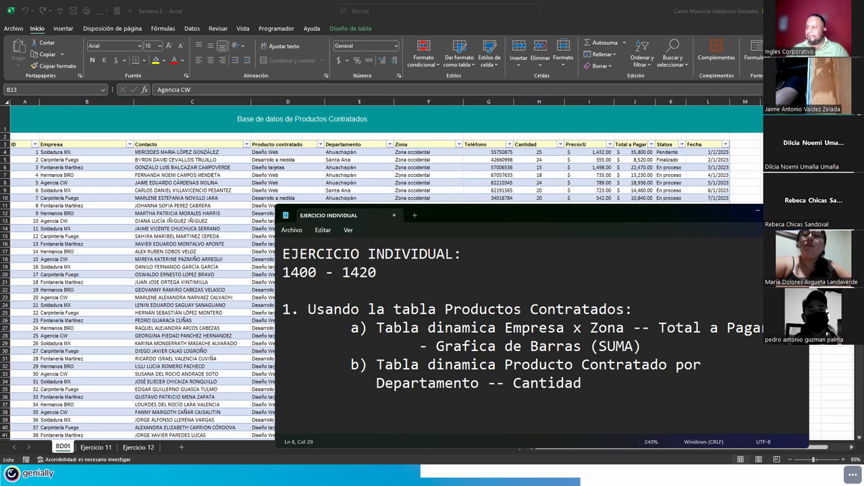
type("(CO")
key("BackSpace")
key("BackSpace")
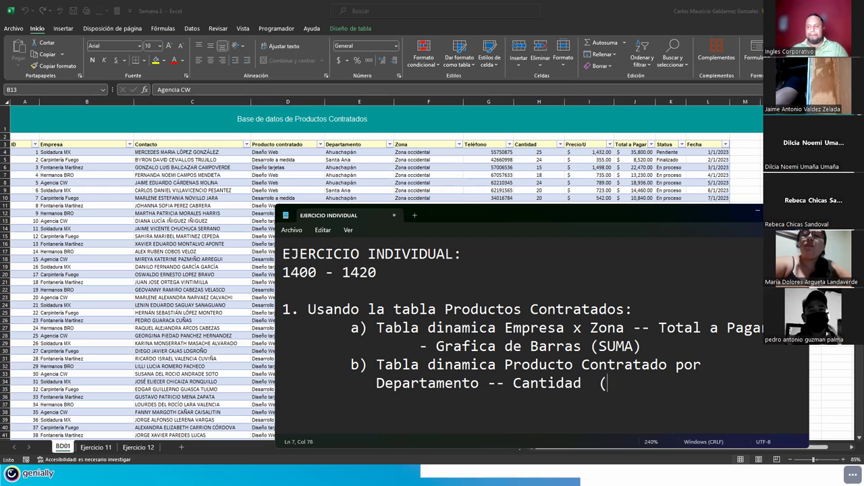
type("CUENTA/CONTAR)")
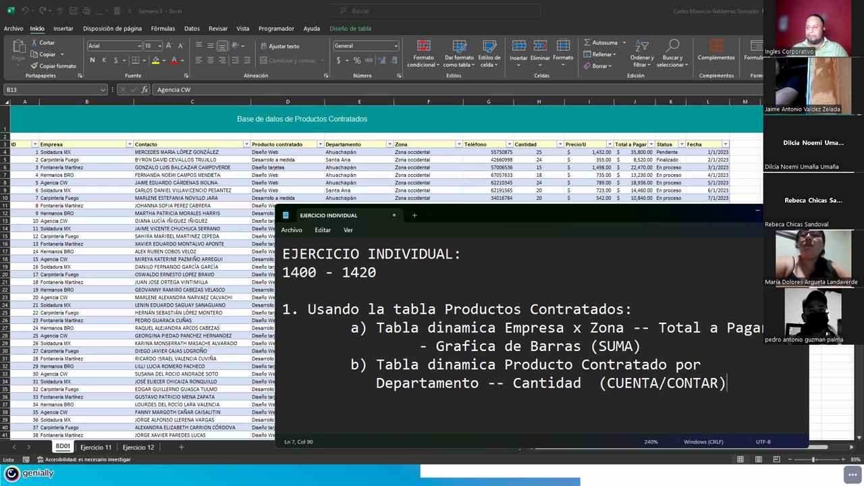
key("Return")
key("Tab")
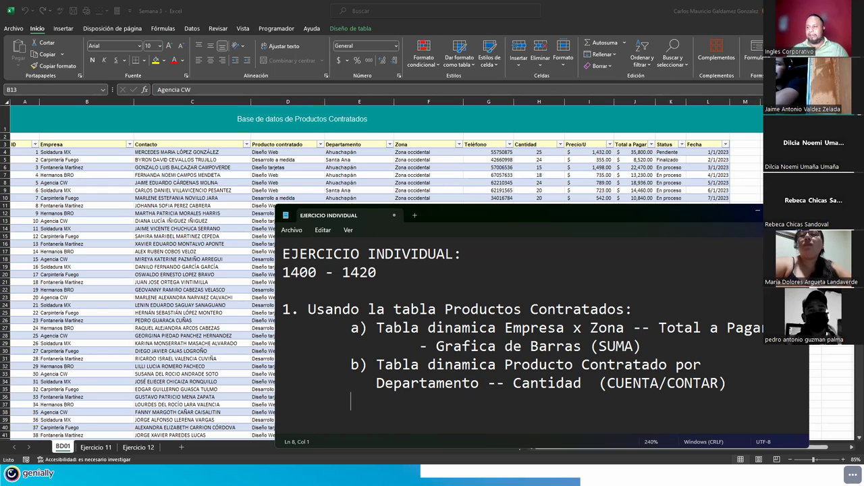
- Type sub-item 'c) Tabla dinamica Departamento x Zona --- Status'
type("c)")
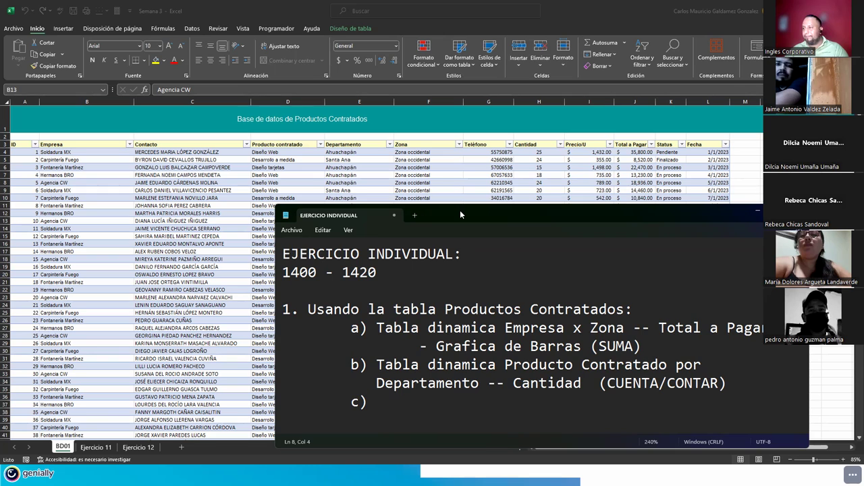
left_click_drag(460, 210, 458, 198)
type("Tab")
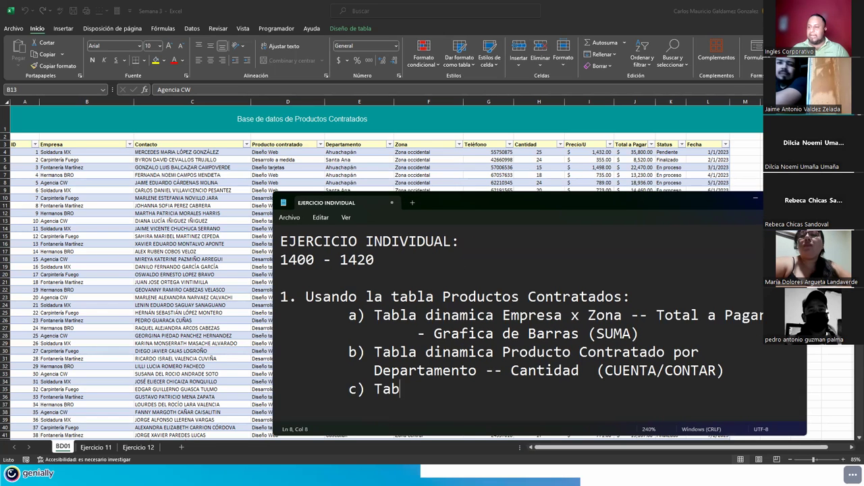
type("la dinamica")
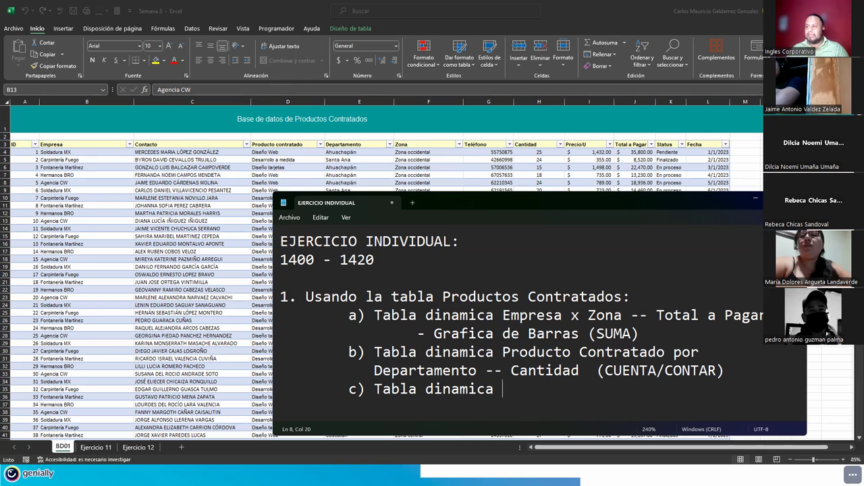
type(" Departame")
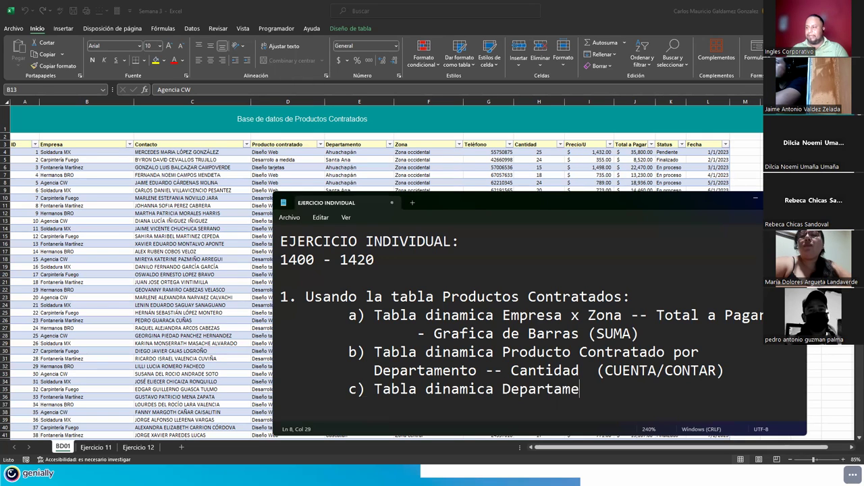
type("ntox")
key("BackSpace")
type("x ZOna")
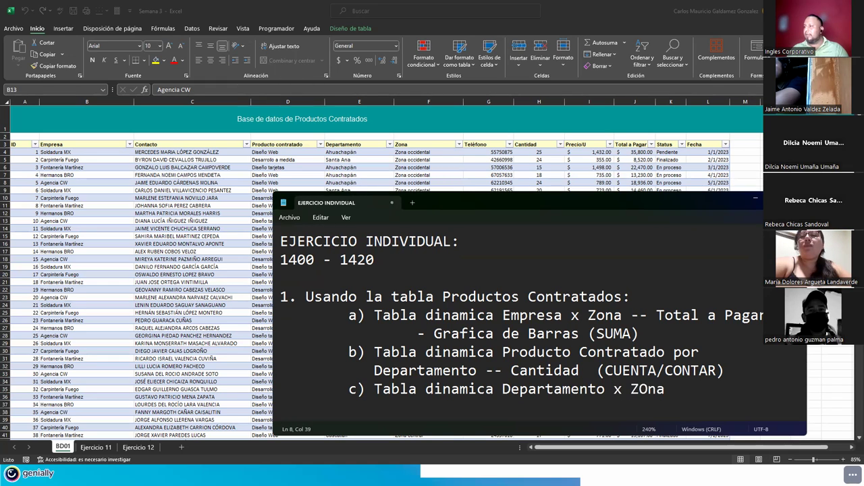
key("BackSpace")
key("BackSpace")
key("BackSpace")
type("ona")
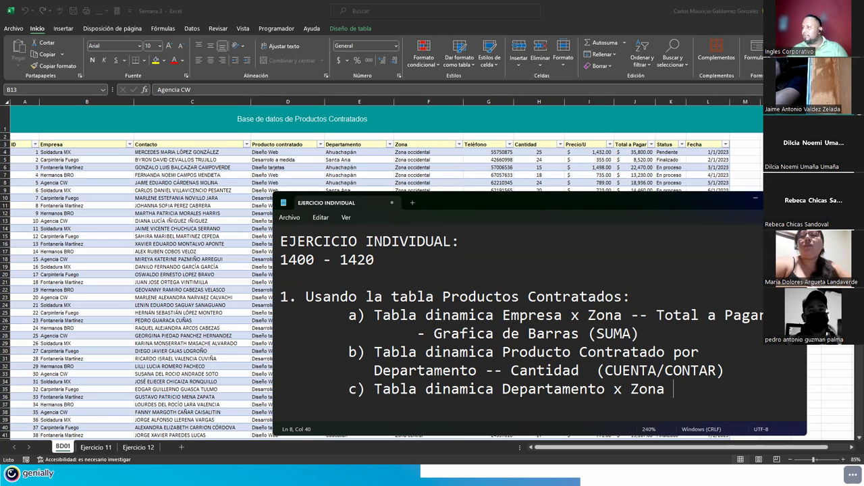
type("--- Status")
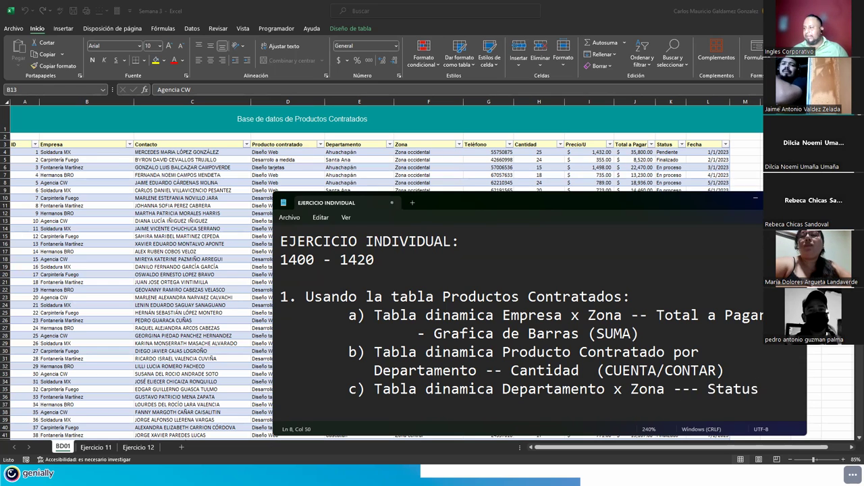
key("Return")
key("Tab")
key("Tab")
key("Tab")
key("Tab")
key("Tab")
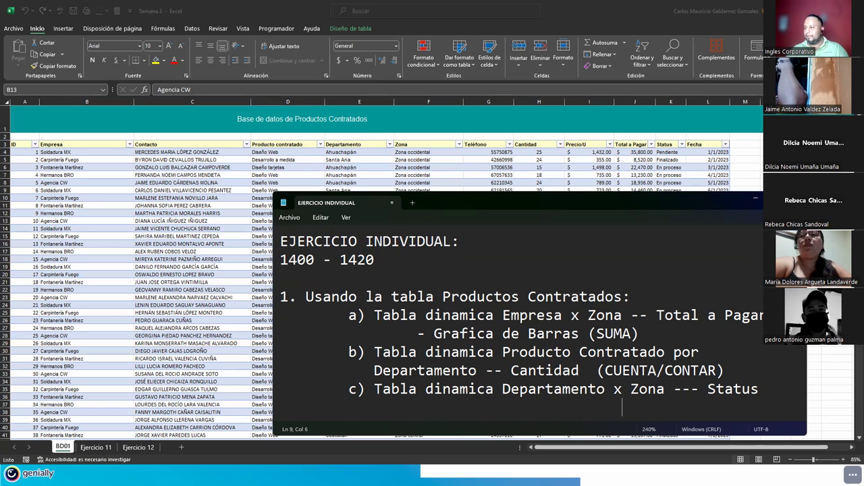
- Copy '(CUENTA/CONTAR)' from item b under item c and move the notes window up-left
left_click_drag(598, 370, 740, 372)
key("ctrl+c")
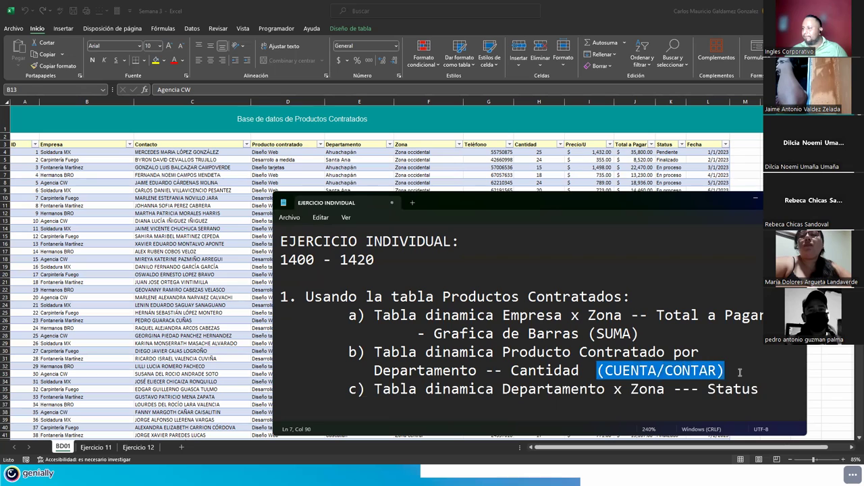
left_click(597, 413)
key("BackSpace")
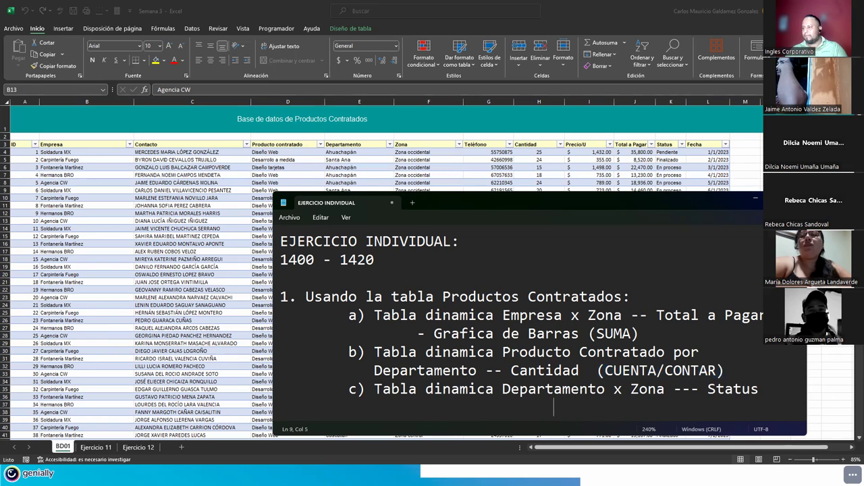
key("ctrl+v")
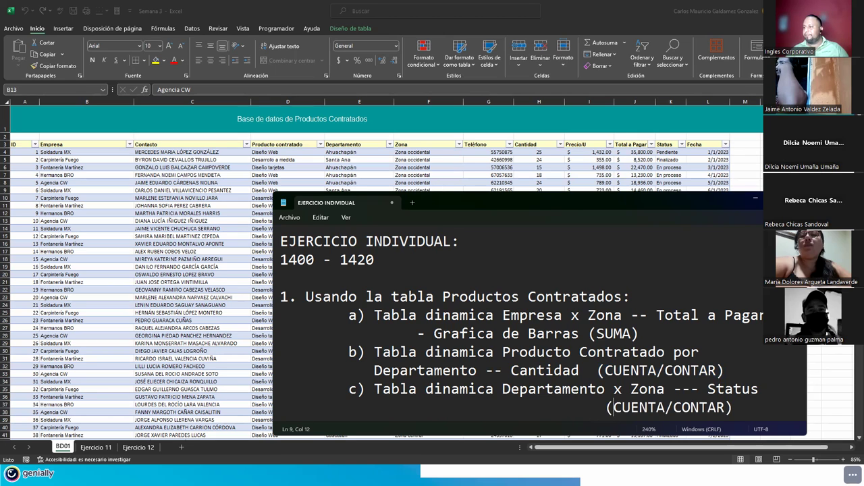
key("BackSpace")
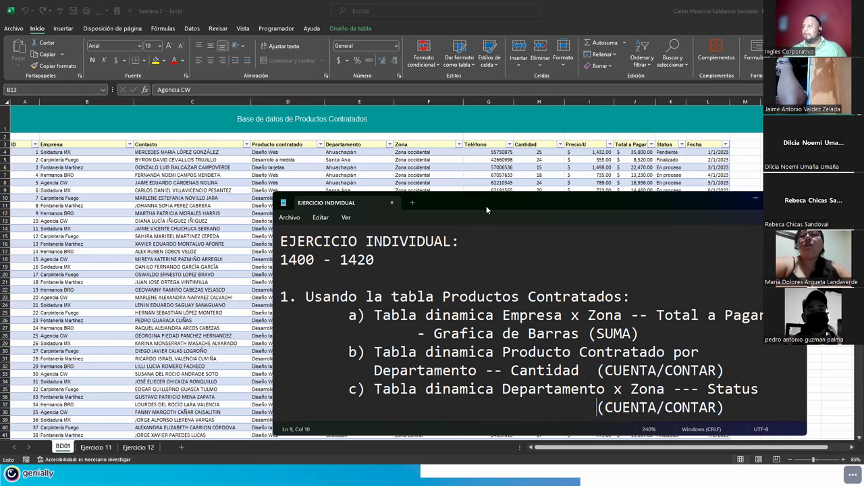
left_click_drag(483, 203, 347, 120)
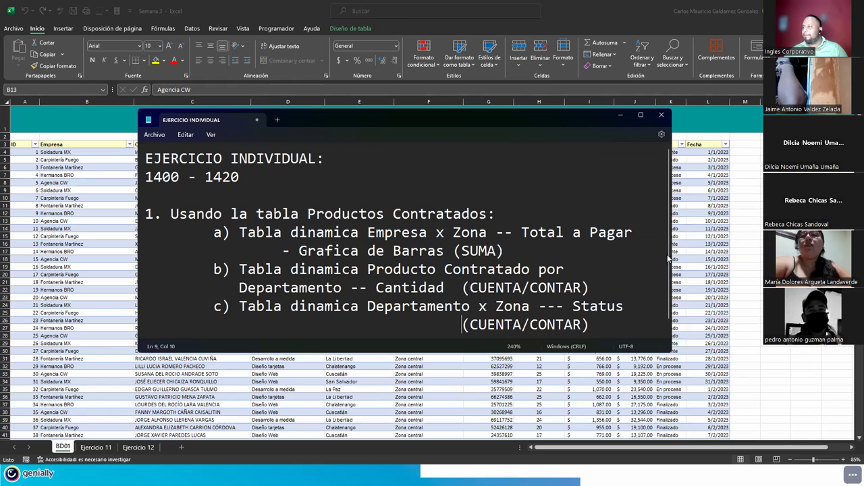
left_click_drag(657, 351, 657, 390)
left_click(640, 323)
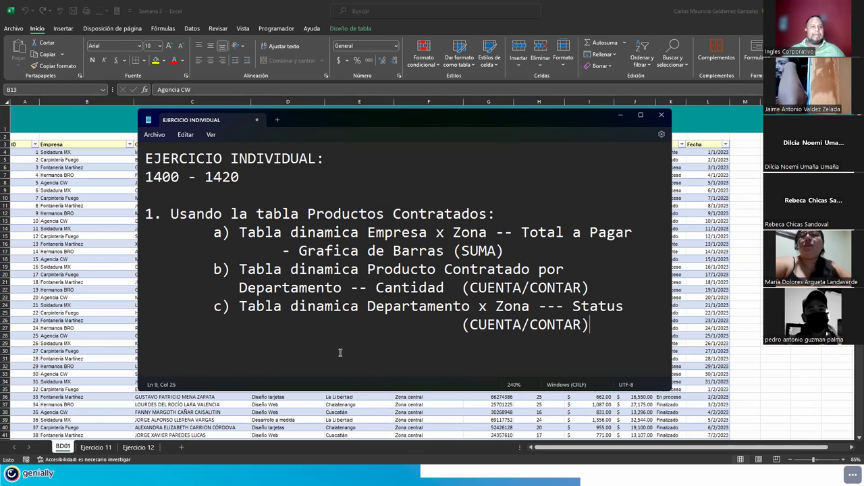
left_click(214, 232)
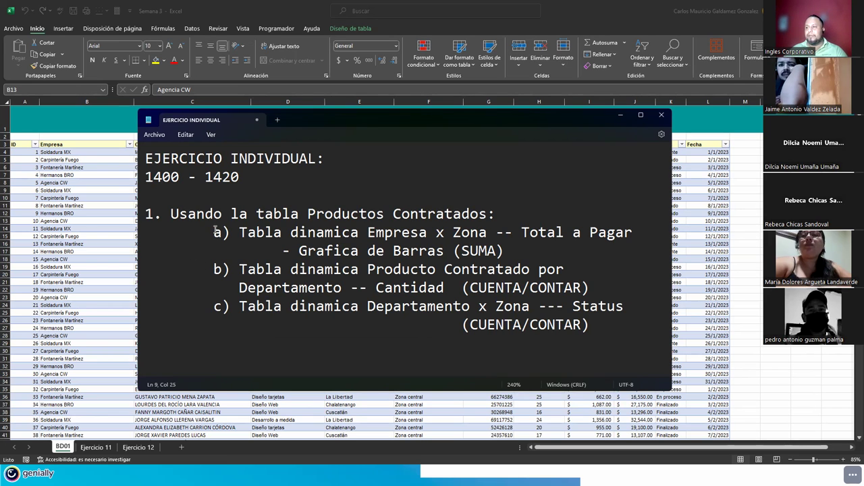
left_click_drag(226, 231, 507, 249)
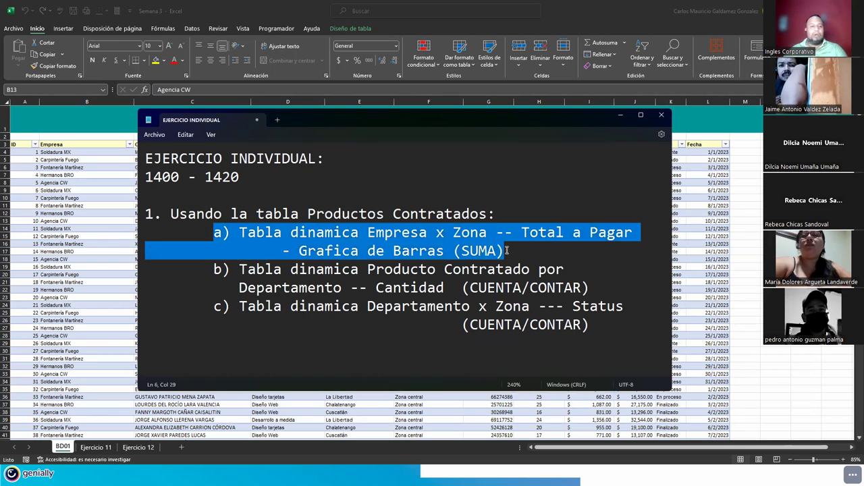
left_click(360, 252)
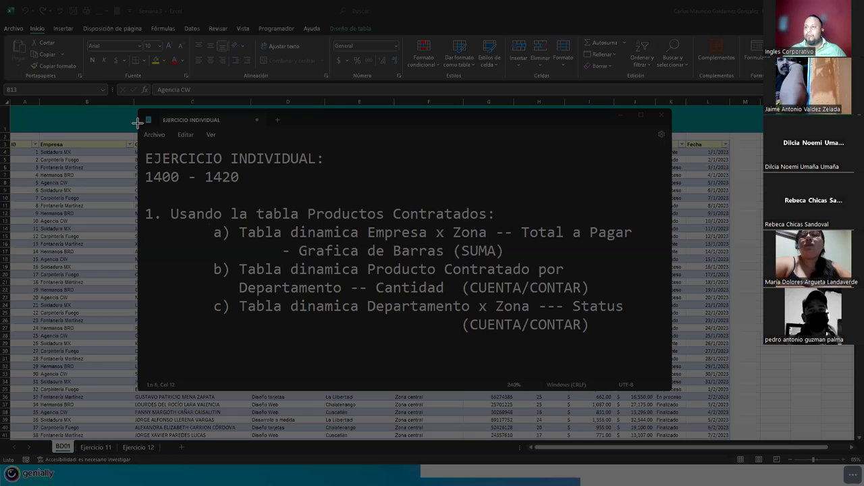
left_click_drag(137, 122, 672, 351)
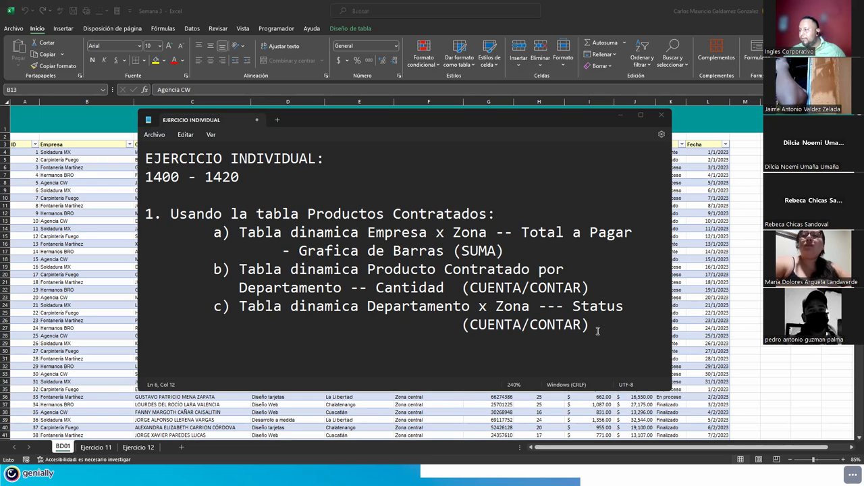
- Add an indented '- Grafico de Lineas' line under item b
left_click(597, 289)
key("Return")
key("Tab")
key("Tab")
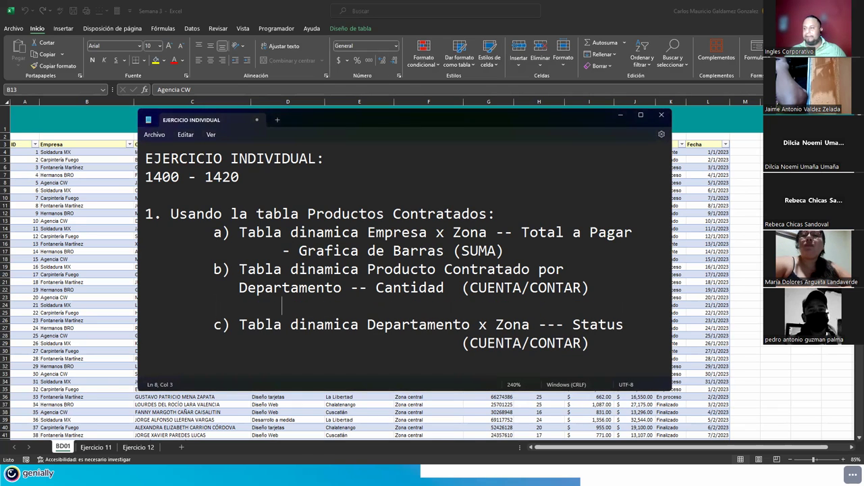
type("Grafico de Lineas")
- Add a '- Grafico de Columnas' line under item c, followed by a blank line
key("Down")
key("Down")
key("Return")
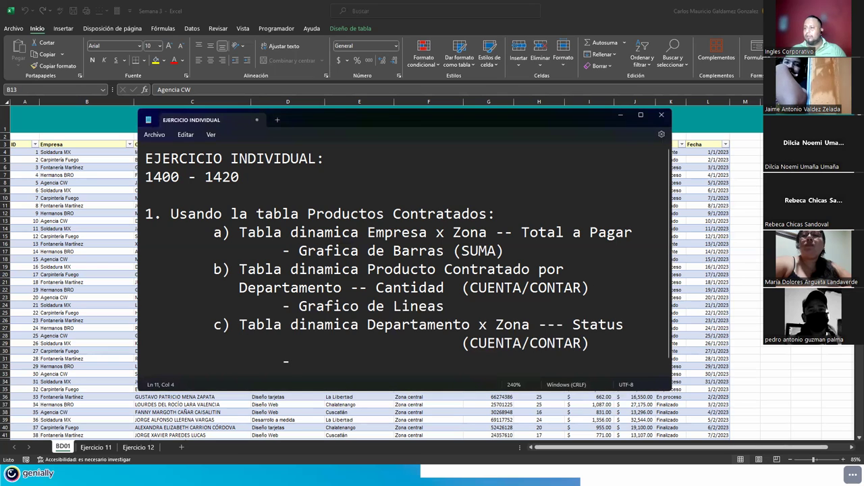
type(" Grafico ")
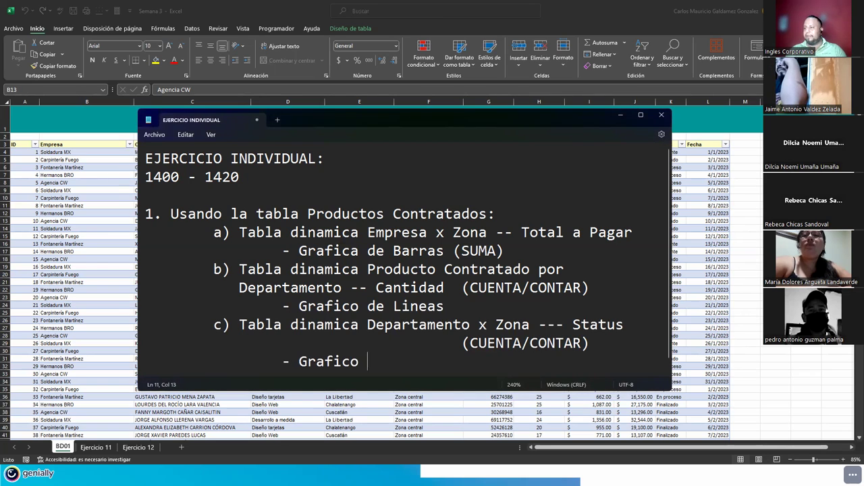
type("de Columnas")
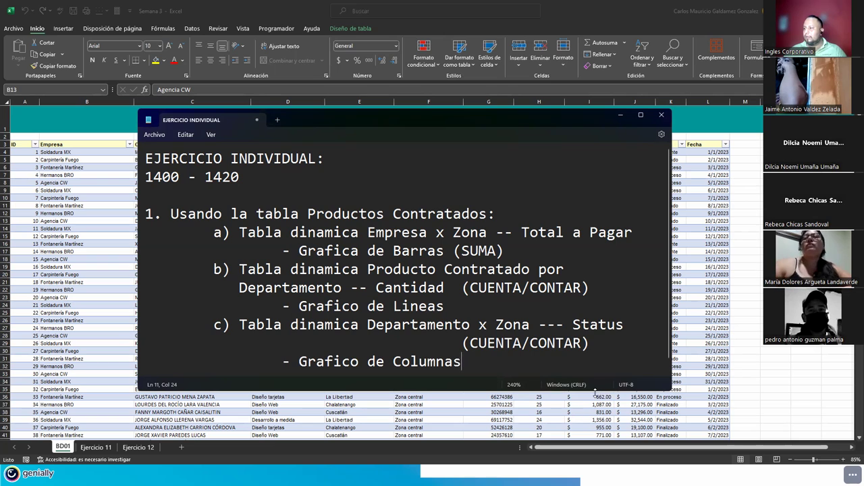
left_click_drag(595, 391, 595, 416)
key("Return")
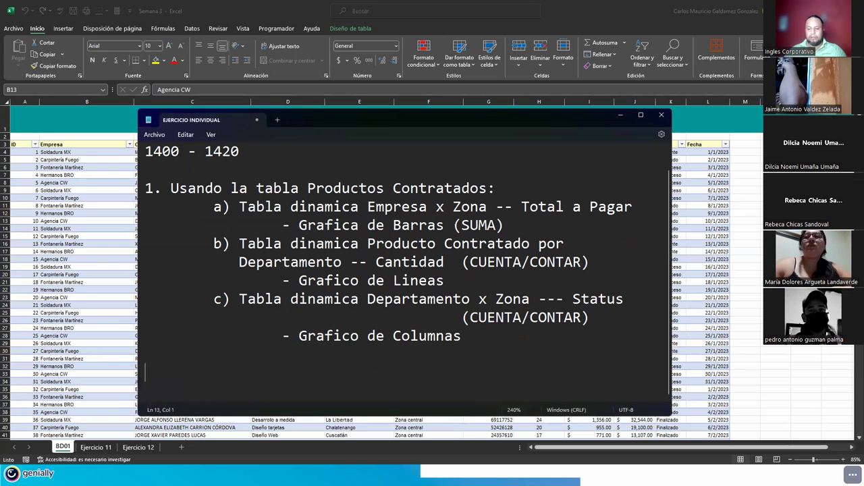
key("Up")
key("Up")
key("Up")
key("Up")
key("Up")
key("Down")
key("Down")
key("Down")
key("Down")
key("Down")
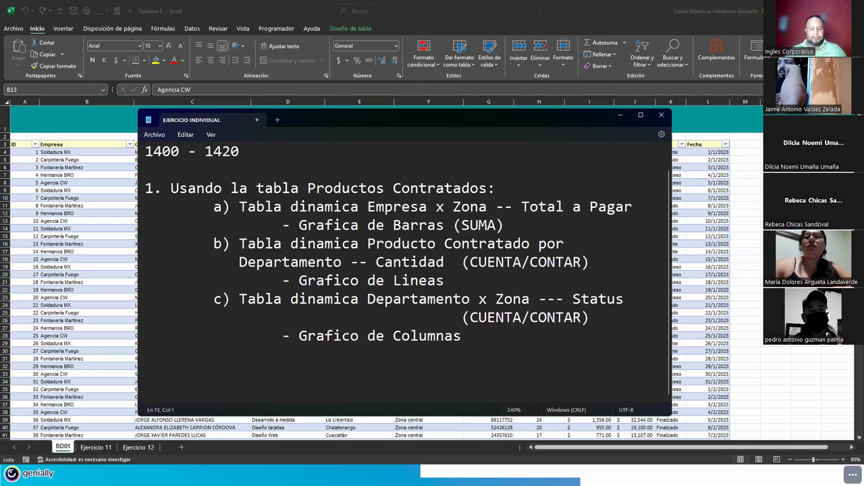
- Type the closing line 'Color - Estilo -' and make the Notepad window taller
type("Color - Estilo -")
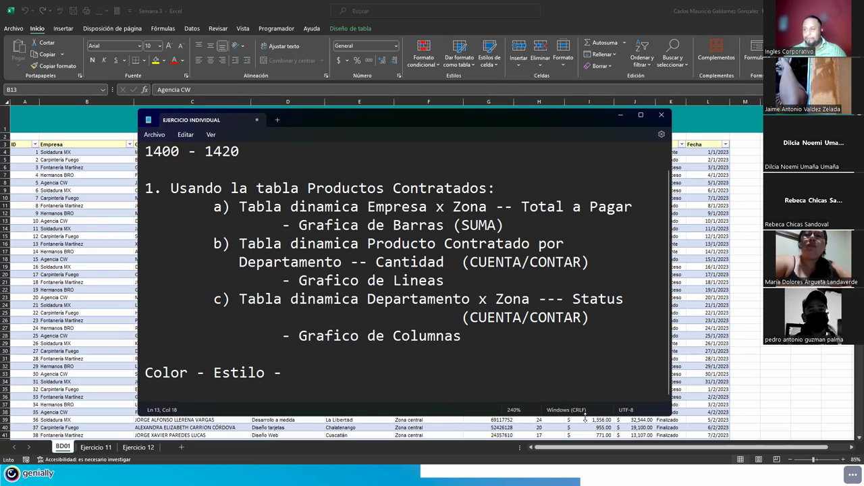
scroll(386, 324, "up", 1)
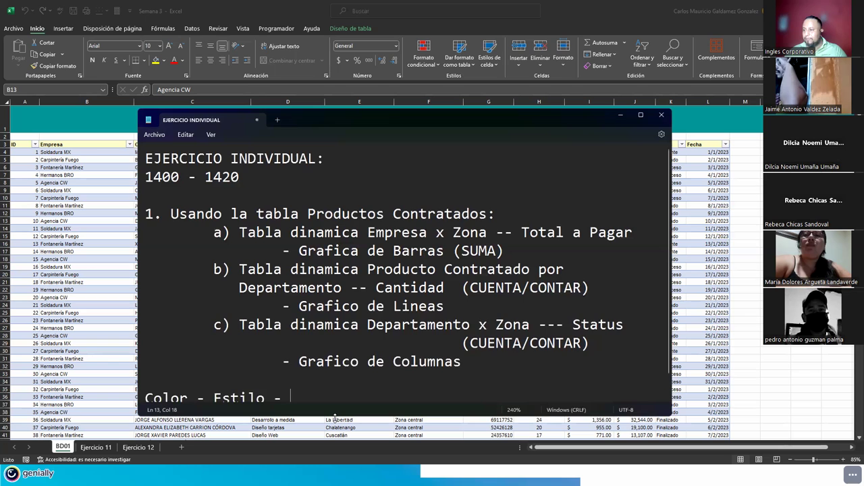
left_click_drag(335, 417, 334, 432)
scroll(236, 235, "up", 1)
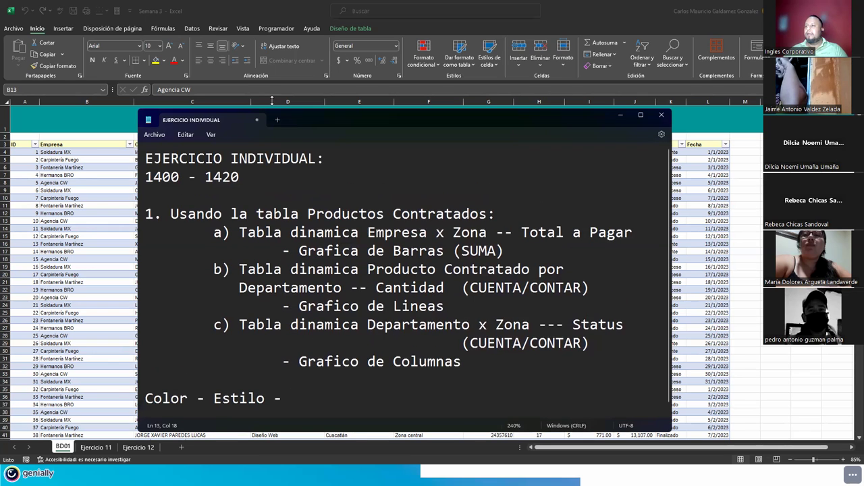
- Select the Ejercicio 11 pivot chart and check its Análisis de Gráfico dinámico and Diseño options
left_click(97, 448)
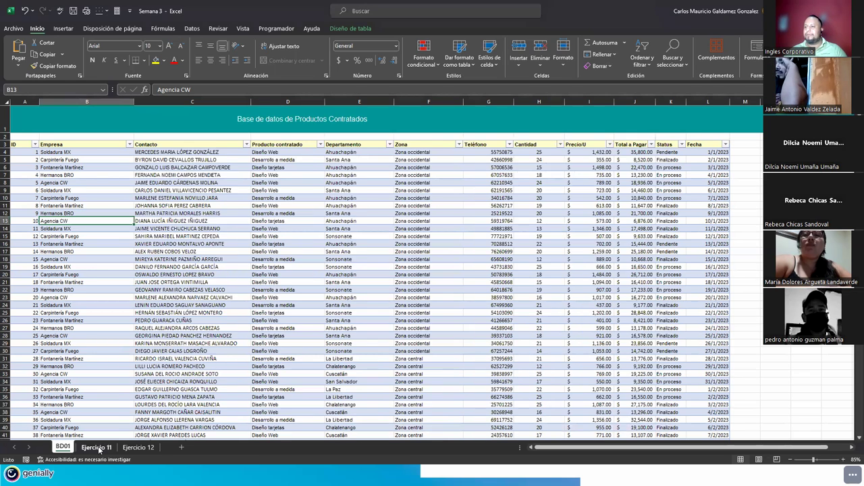
left_click(378, 206)
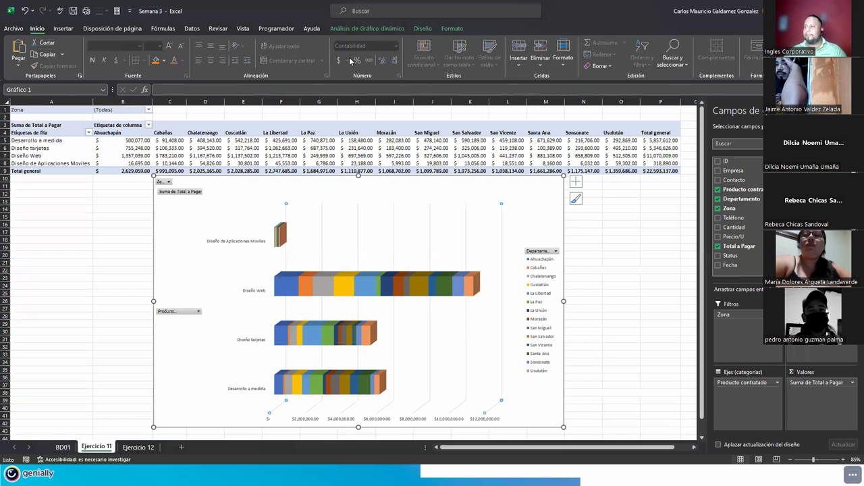
left_click(383, 28)
left_click(424, 29)
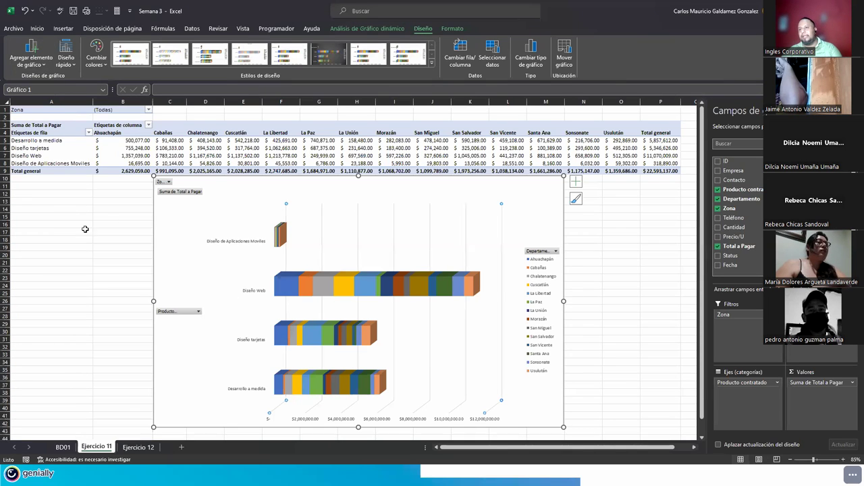
key("alt+Tab")
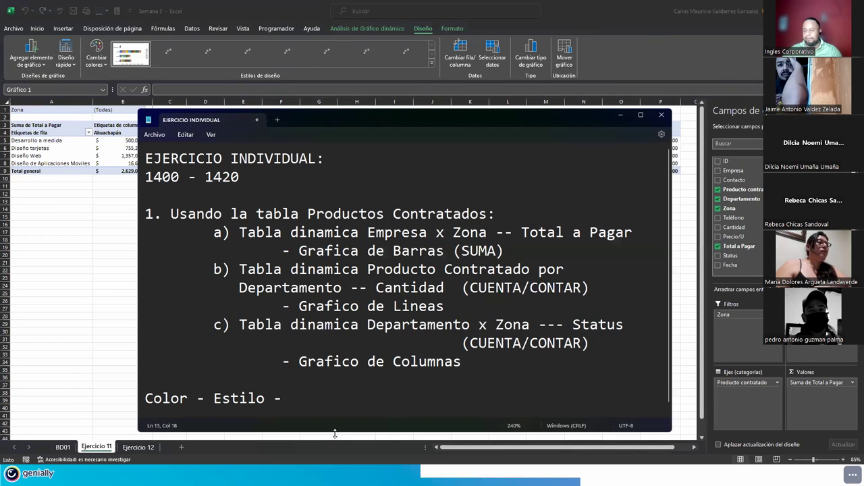
- Extend the closing line with 'Diseño Rapido - Elementos' and select items b and c
type("Disñe")
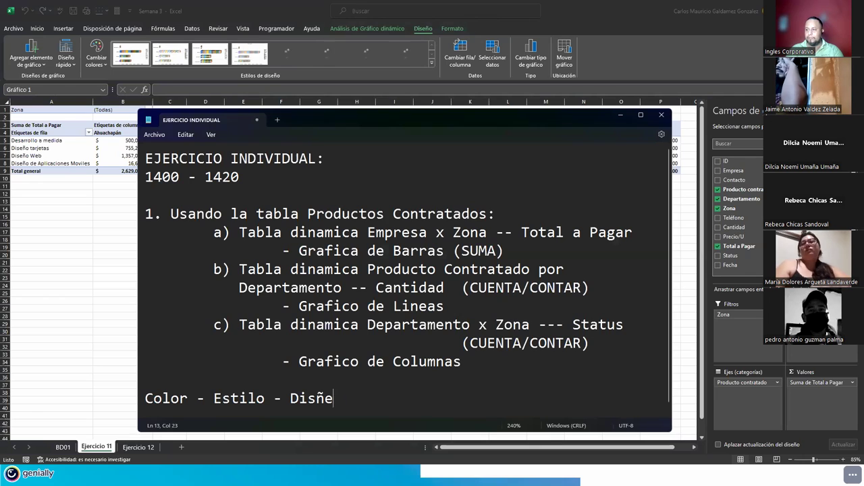
key("BackSpace")
key("BackSpace")
type("eño Rapido - Elementos.")
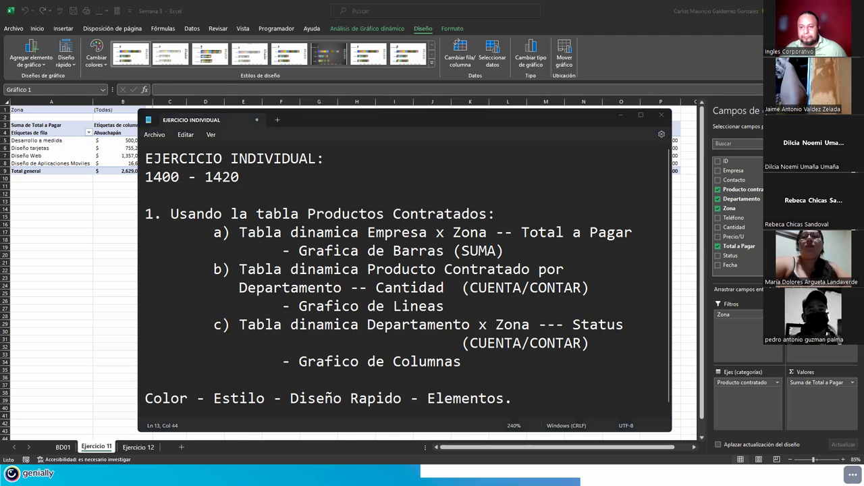
left_click(355, 237)
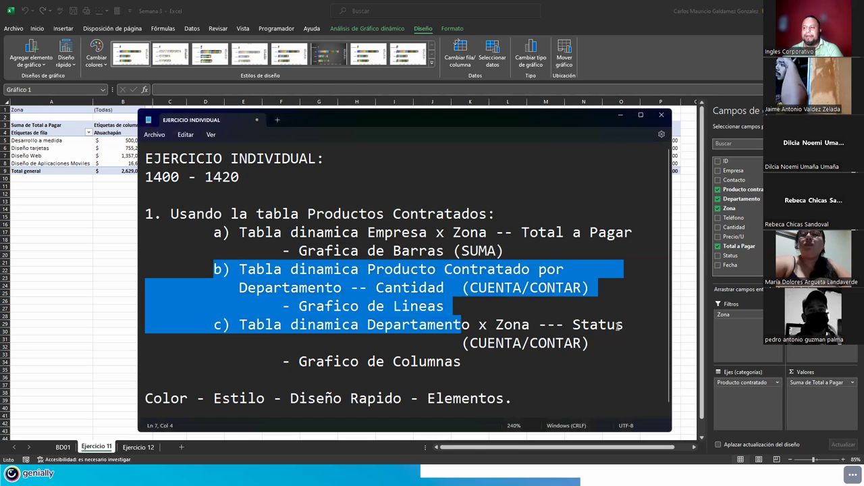
left_click_drag(214, 269, 614, 357)
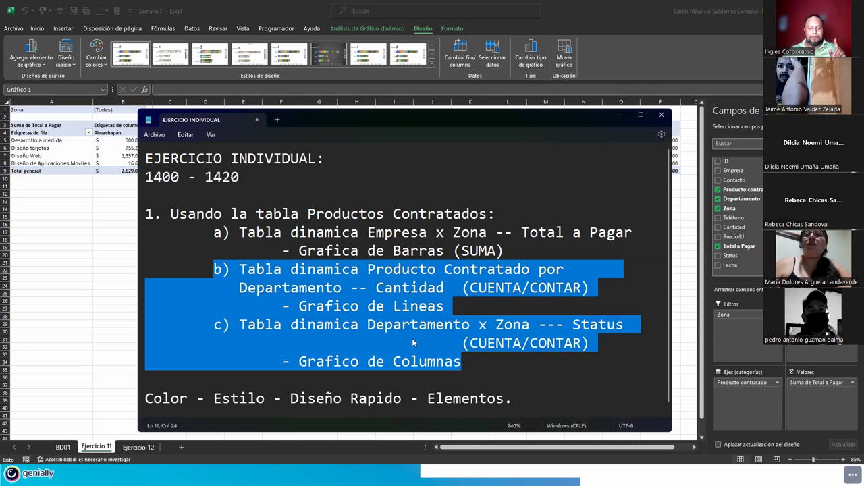
key("alt+Tab")
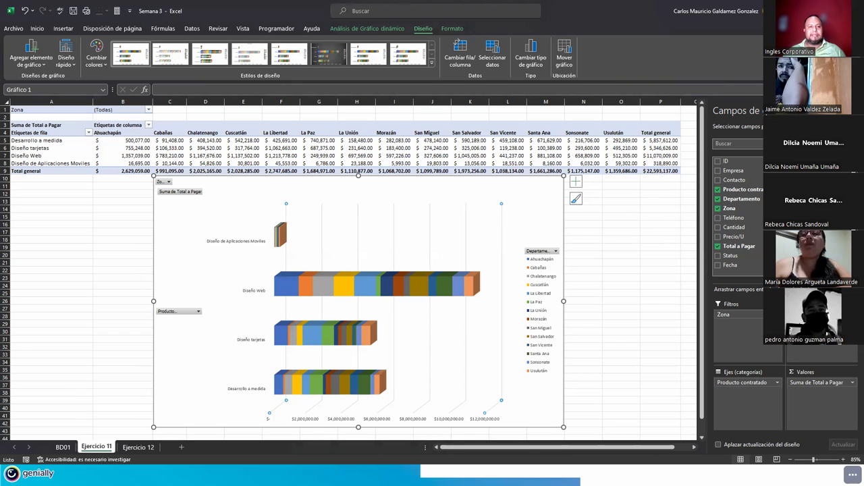
- Switch from the Practica de Tablas dinamicas workbook back to Semana 3's BD01 sheet
mouse_move(370, 375)
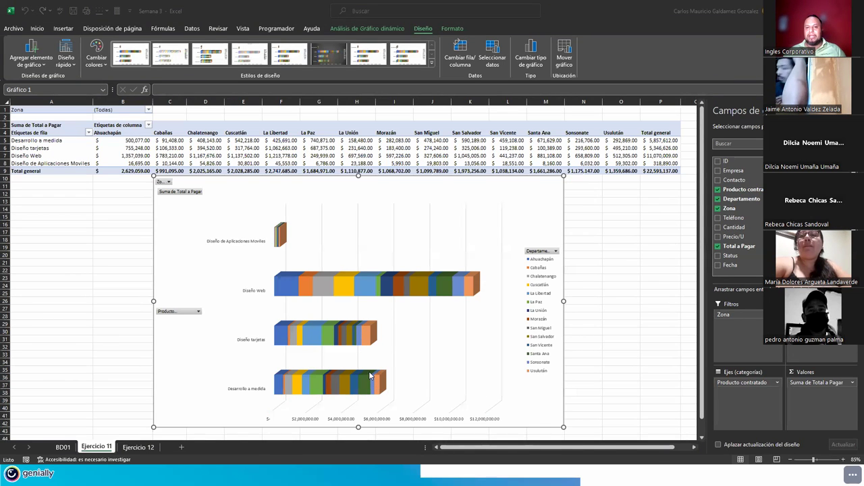
key("alt+Tab")
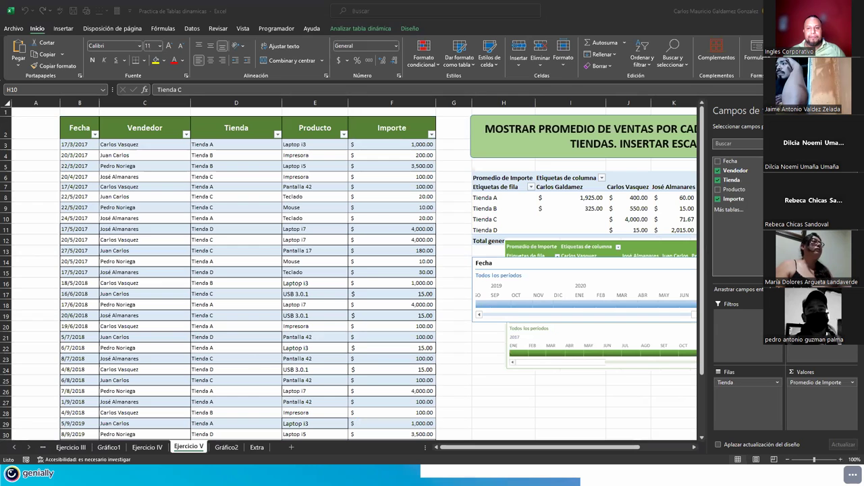
key("alt+Tab")
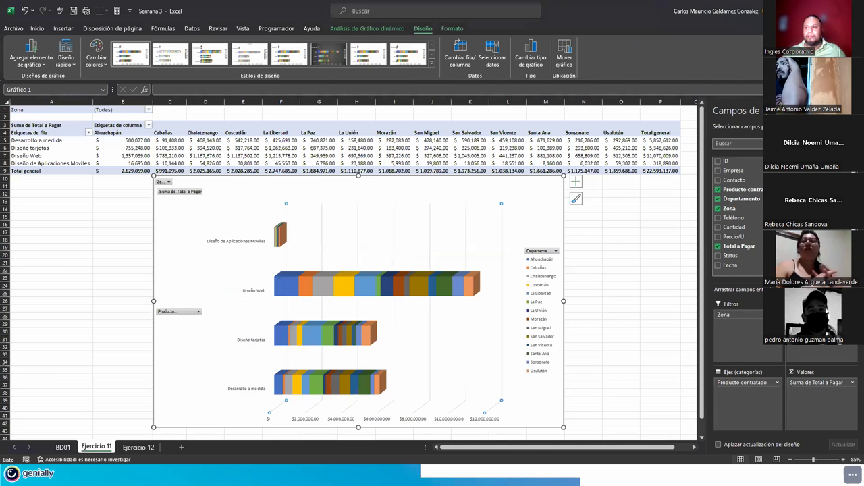
left_click(66, 448)
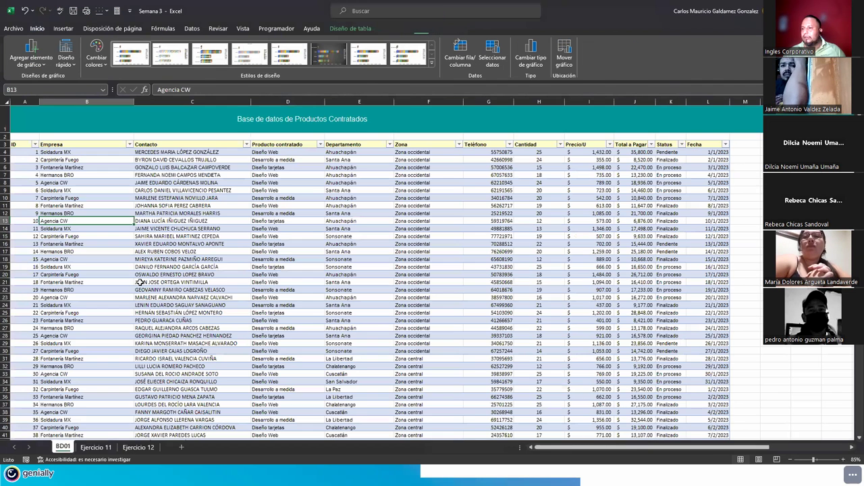
- Save a copy of the workbook as BD-Ejer03
left_click(14, 28)
left_click(37, 174)
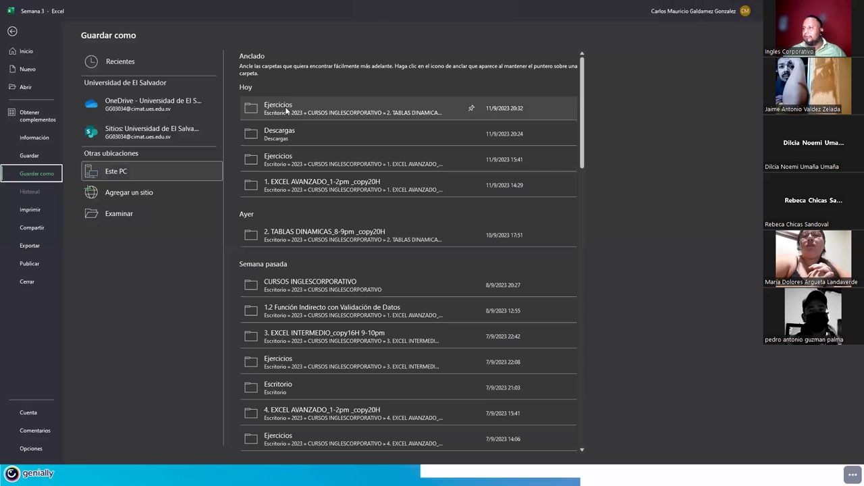
left_click(119, 213)
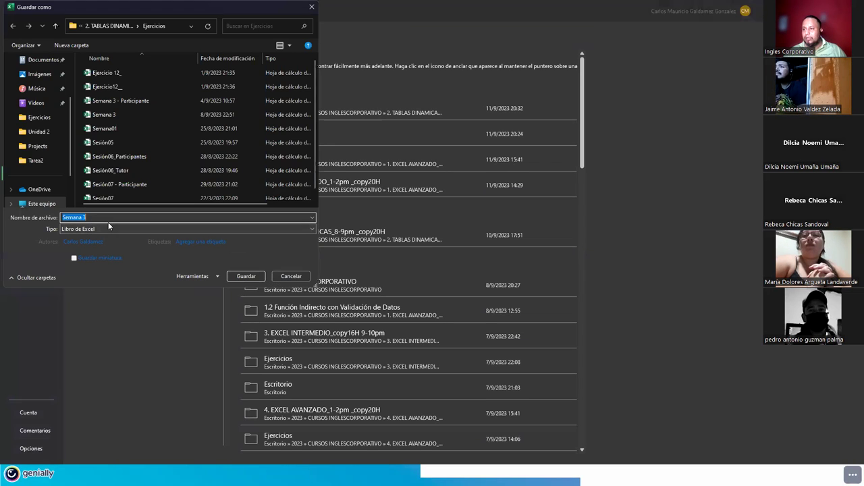
type("BD-Ejer03")
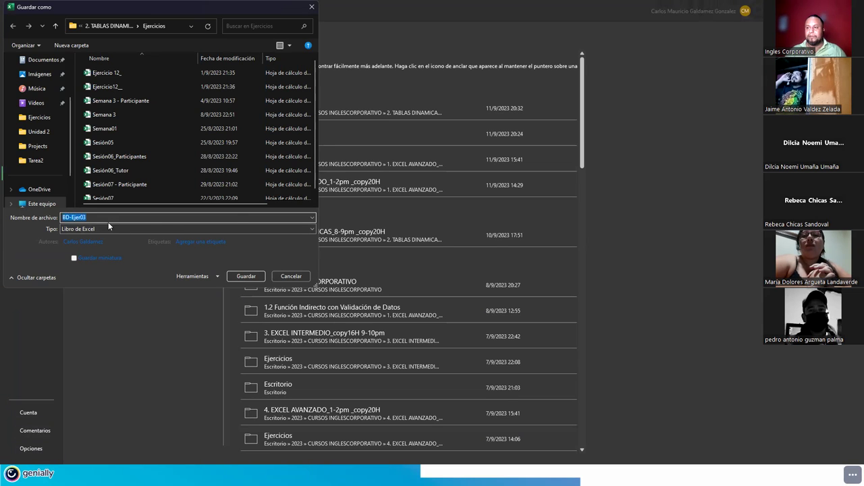
key("Return")
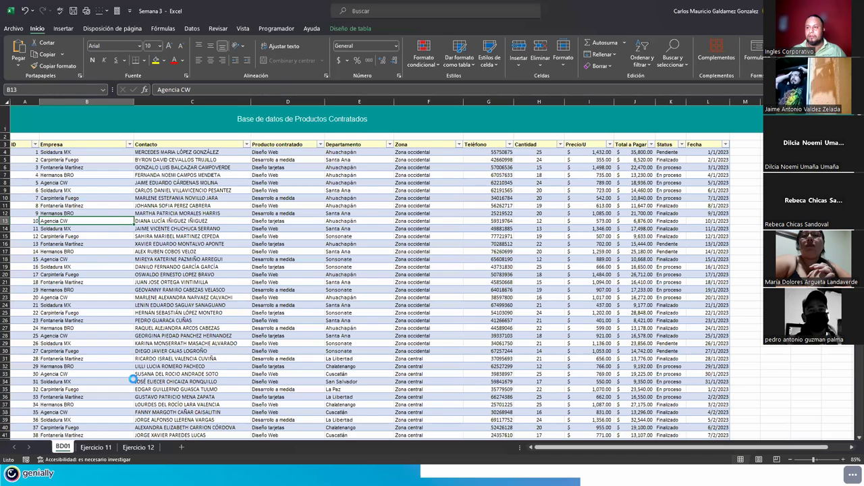
- Delete the Ejercicio 11 and Ejercicio 12 sheets, then switch to the Practica de Tablas dinamicas workbook
left_click(90, 448)
right_click(89, 448)
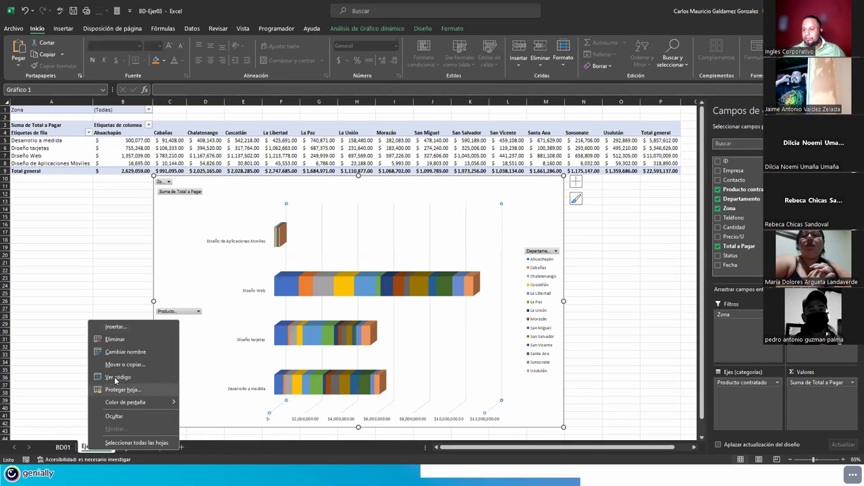
left_click(116, 345)
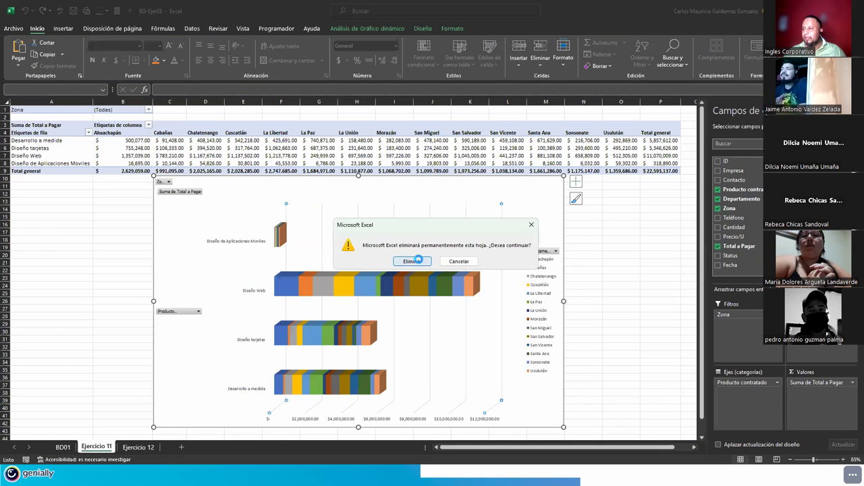
left_click(413, 263)
right_click(96, 447)
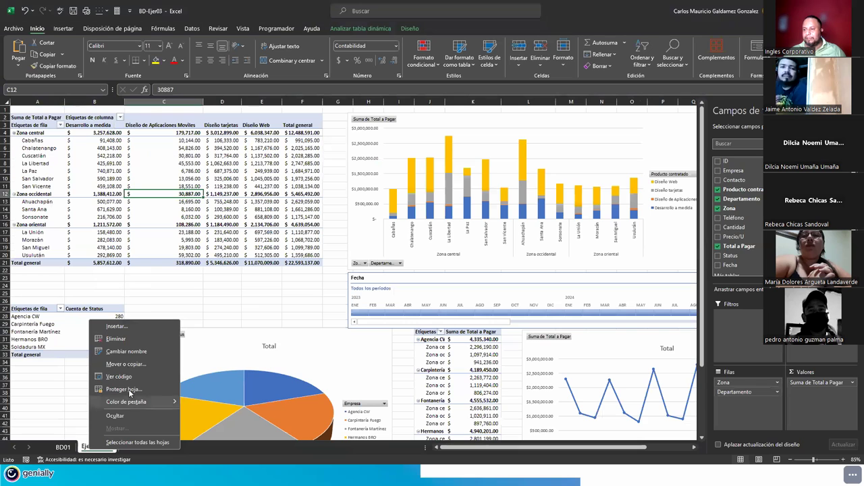
left_click(124, 345)
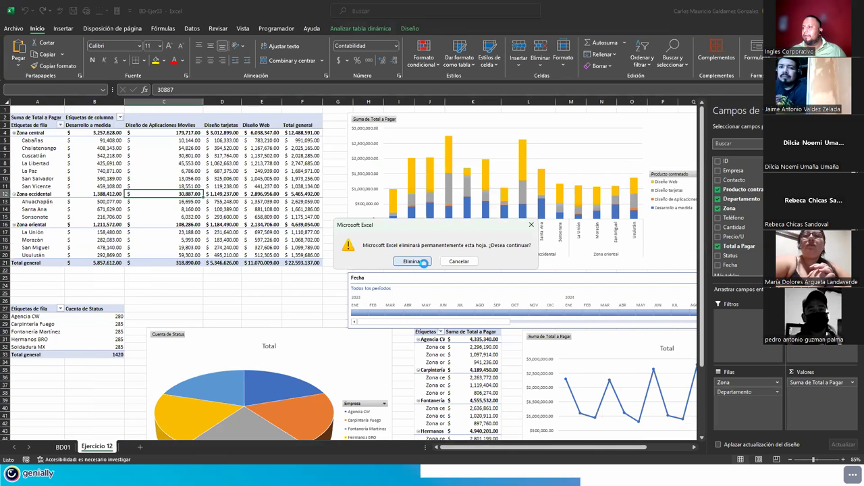
left_click(414, 261)
left_click(507, 257)
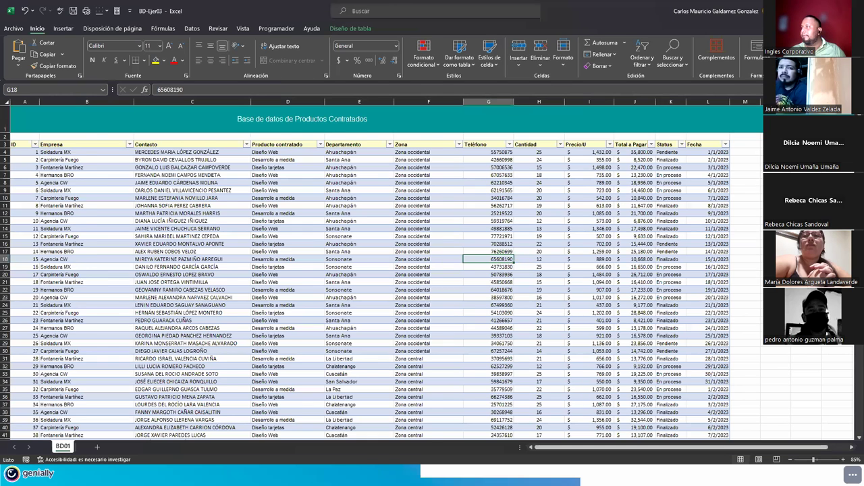
key("alt+Tab")
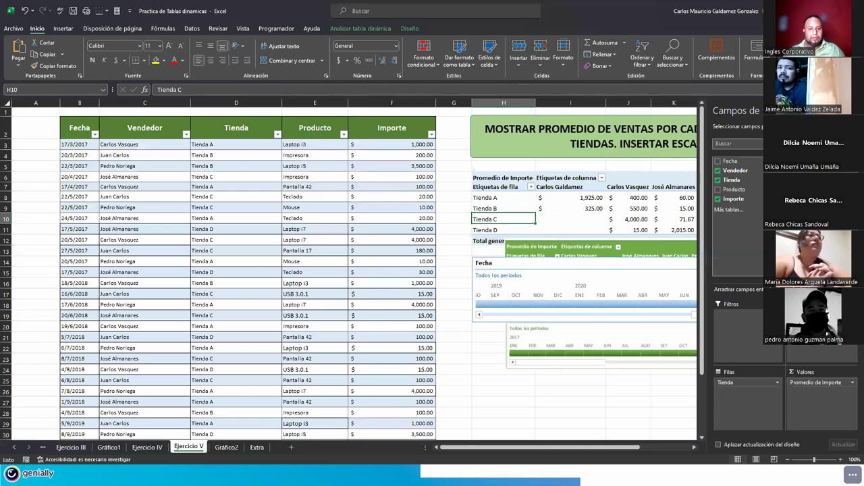
- Locate BD-Ejer03 in 2023 > CURSOS INGLESCORPORATIVO > 2. TABLAS DINAMICAS_8-9pm_copy20H > Ejercicios
key("alt+Tab")
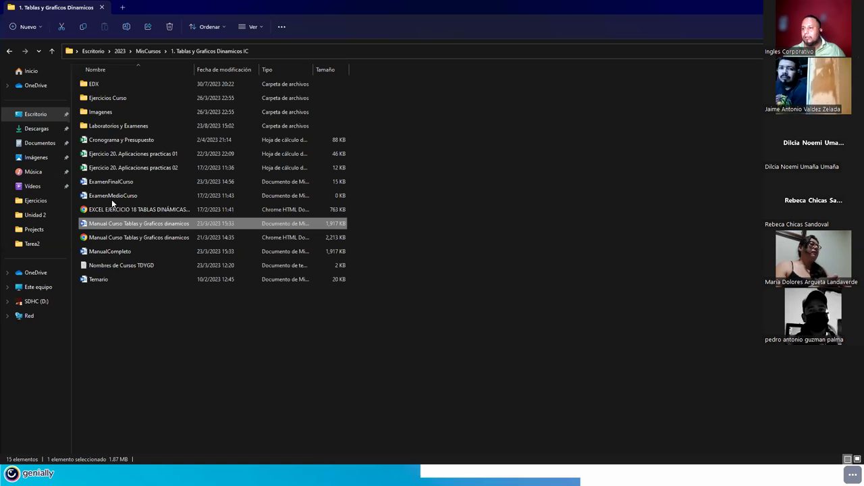
left_click(99, 100)
double_click(98, 98)
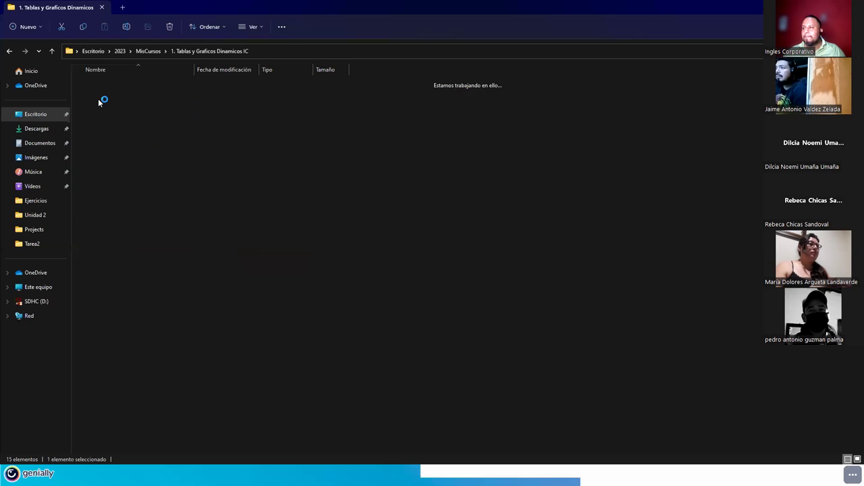
left_click(52, 53)
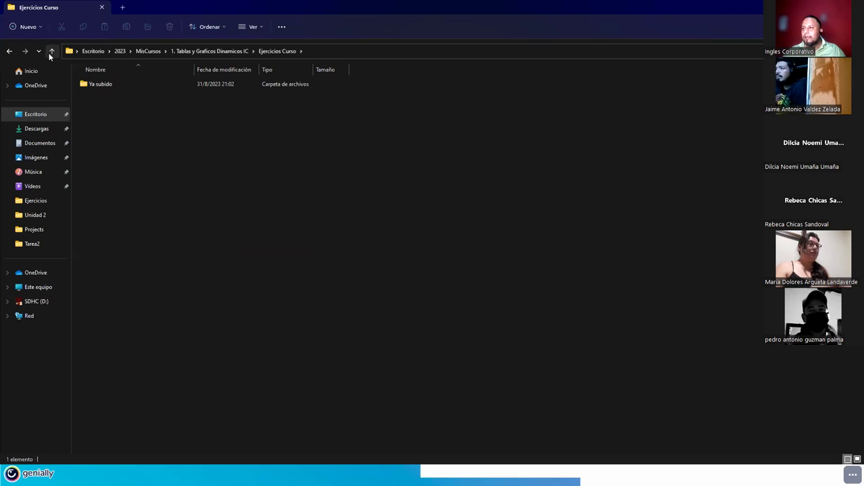
left_click(51, 54)
left_click(119, 52)
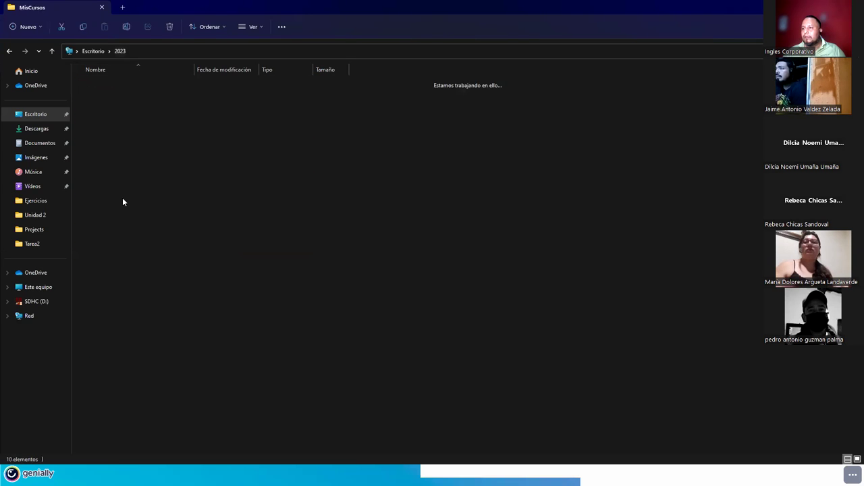
left_click(101, 172)
double_click(101, 171)
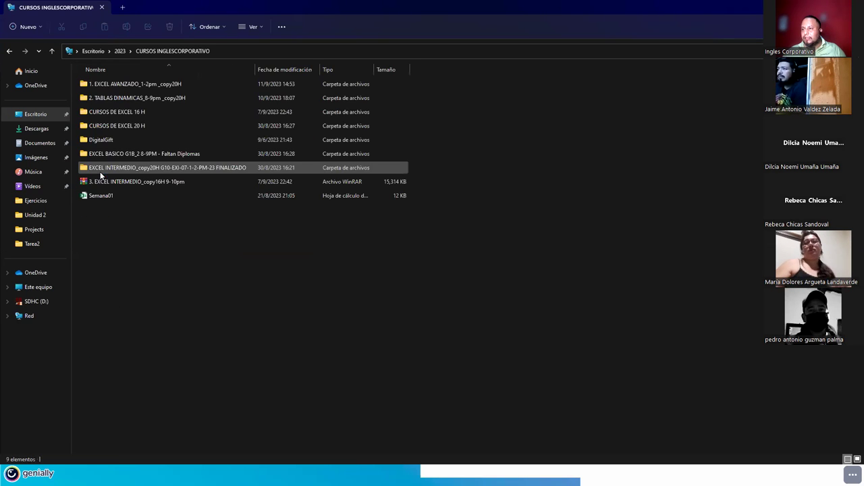
left_click(117, 100)
double_click(116, 99)
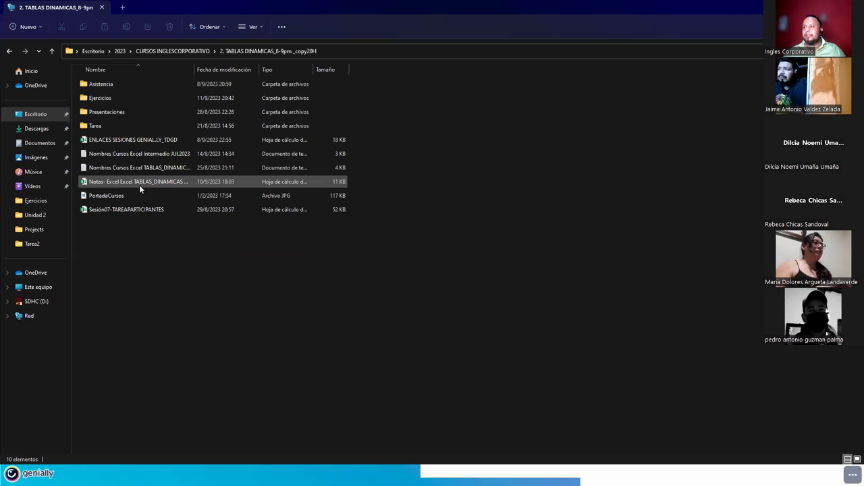
double_click(105, 98)
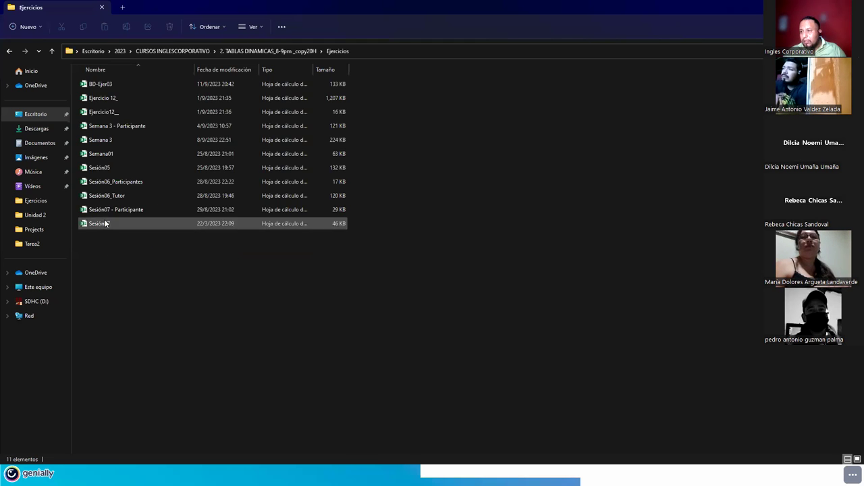
left_click(102, 86)
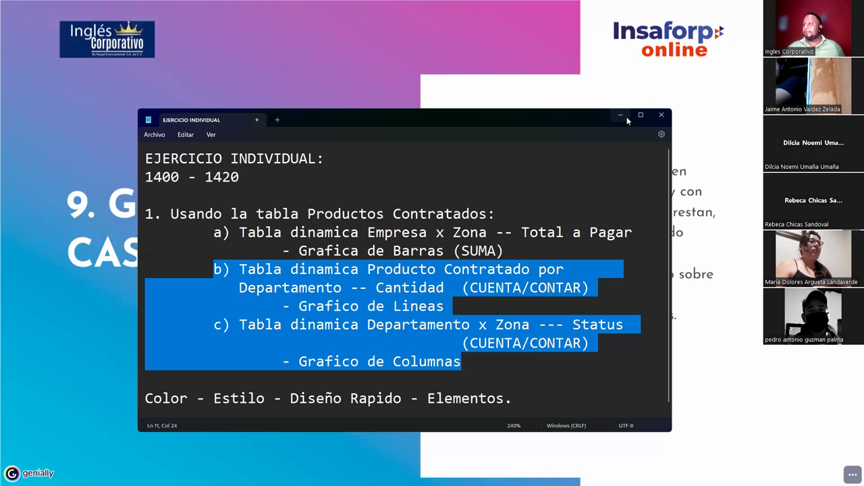
- Bring up the Genially presentation and move from CONSULTAS to the GRACIAS POR SU ATENCIÓN slide
left_click(621, 115)
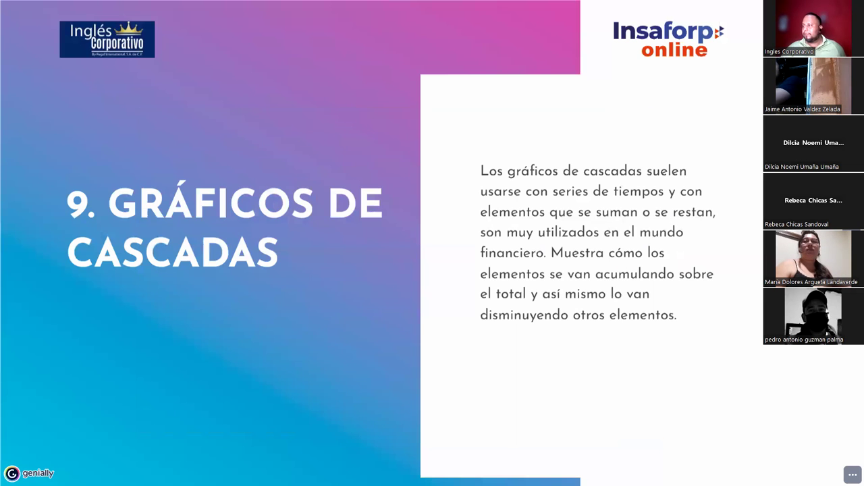
key("Right")
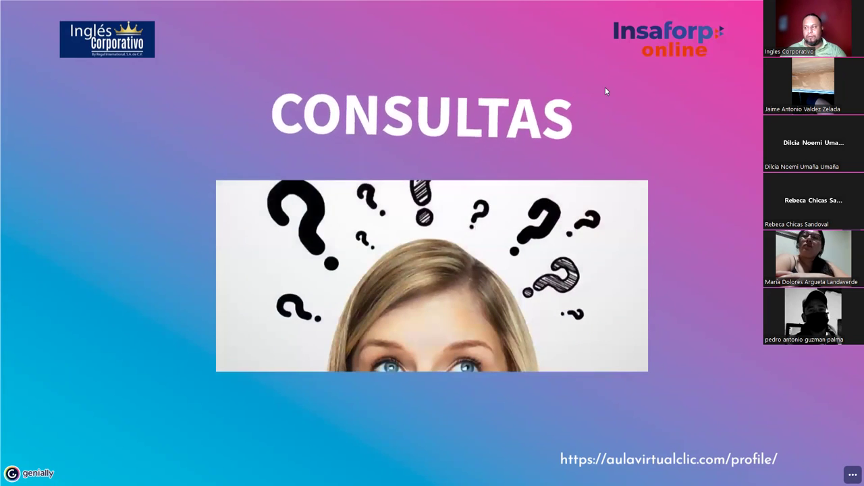
key("Right")
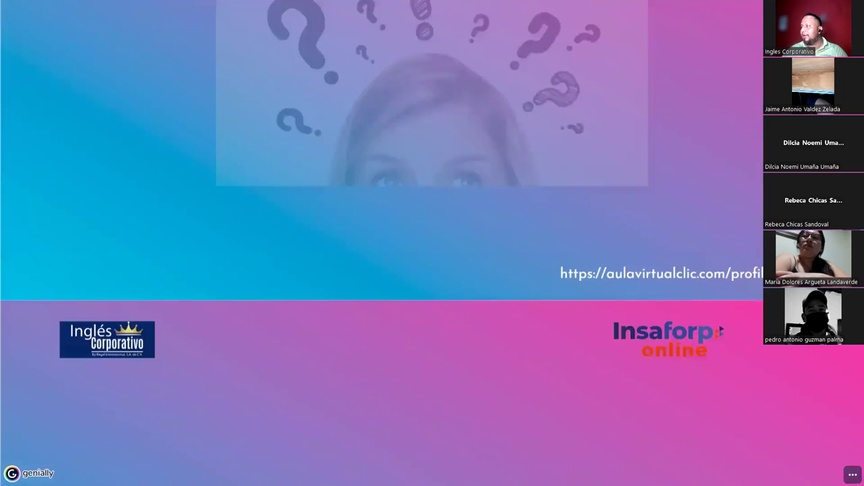